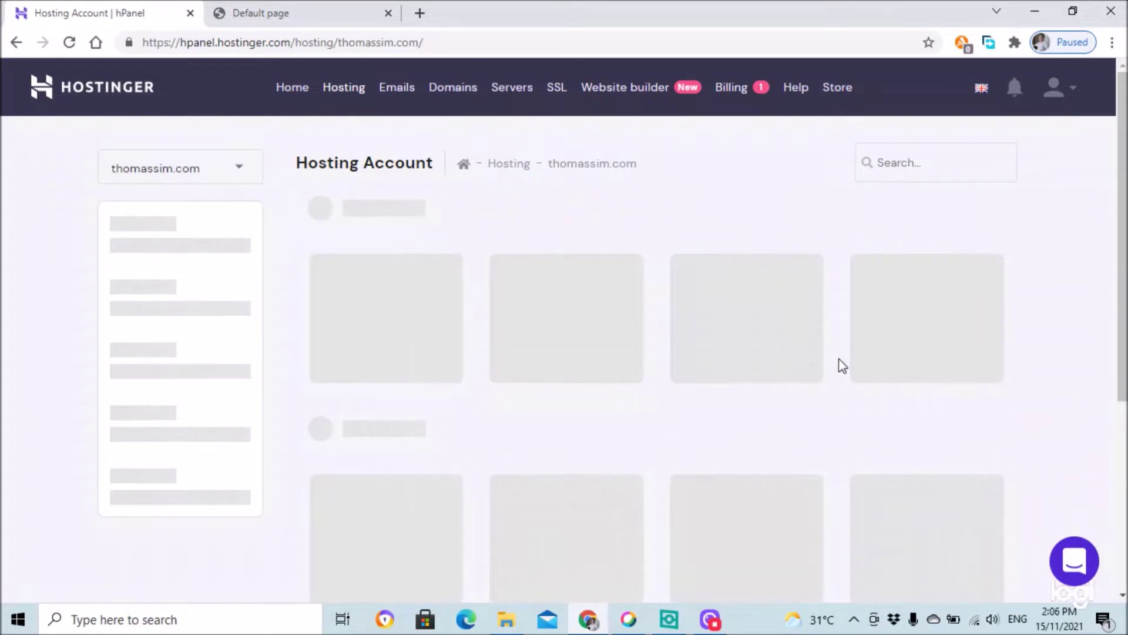
- Open the Auto Installer under Website and select WordPress to bring up its install form
scroll(881, 341, down, 10)
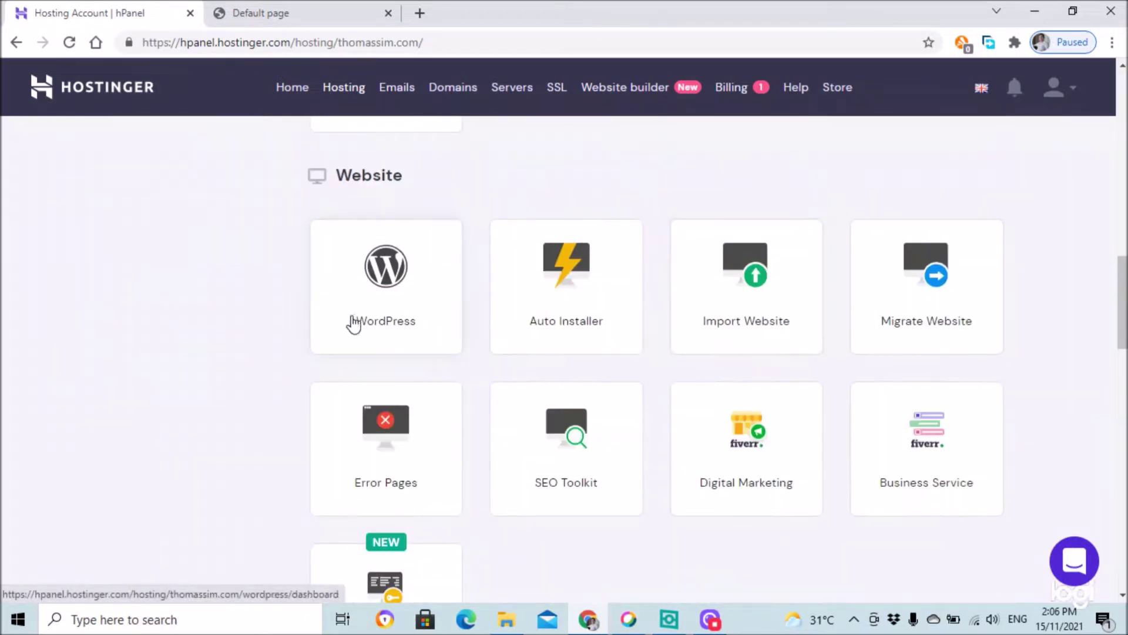
click(588, 290)
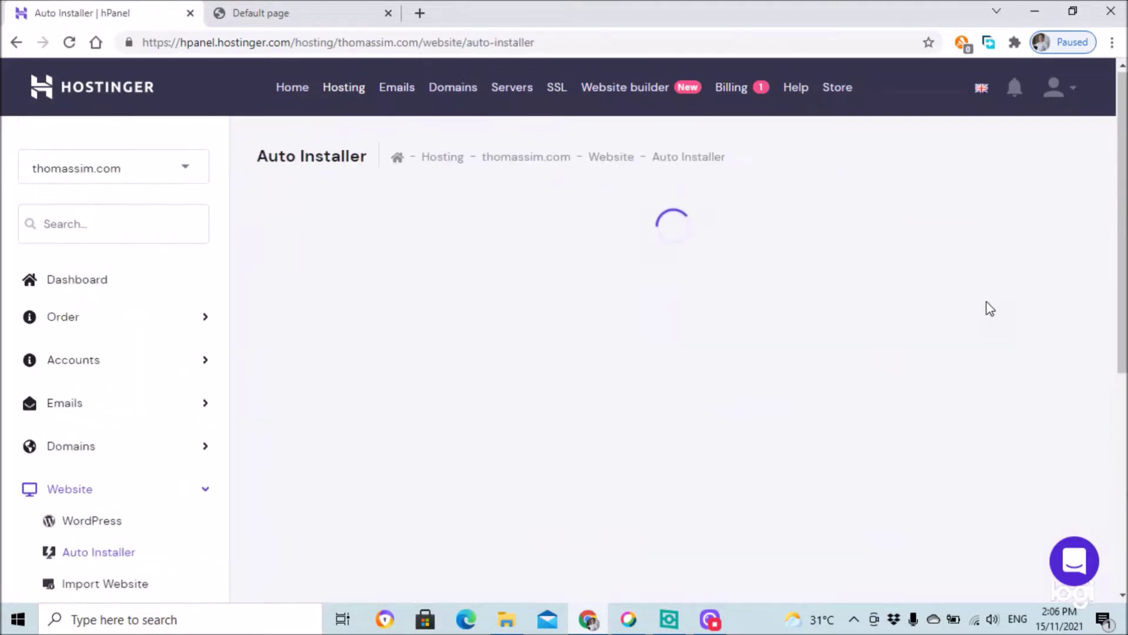
click(346, 404)
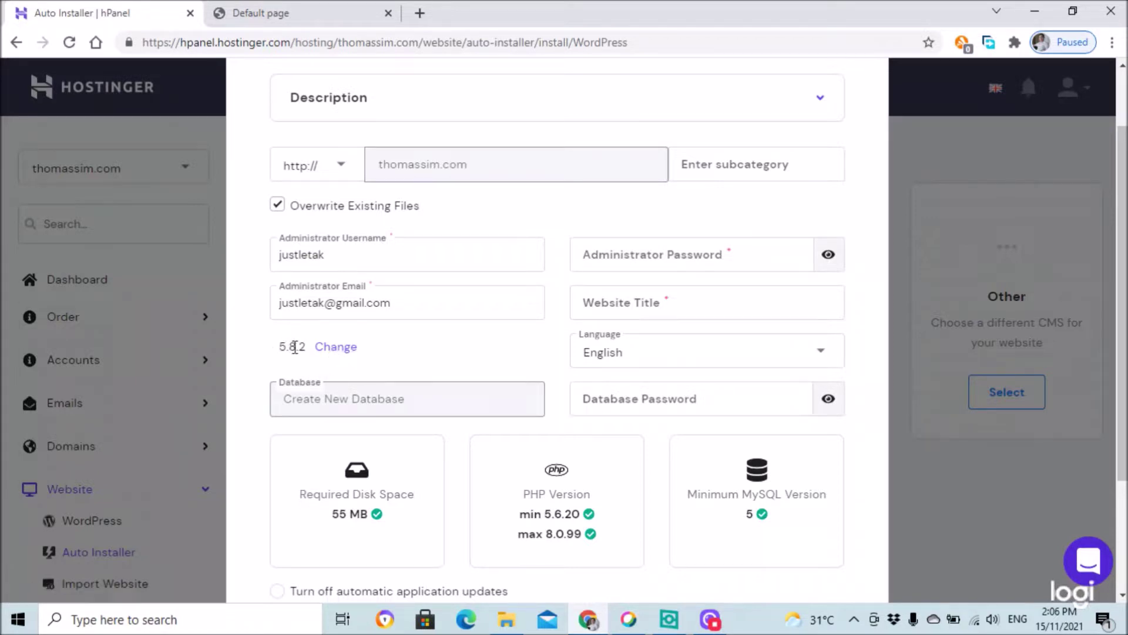
scroll(493, 353, down, 3)
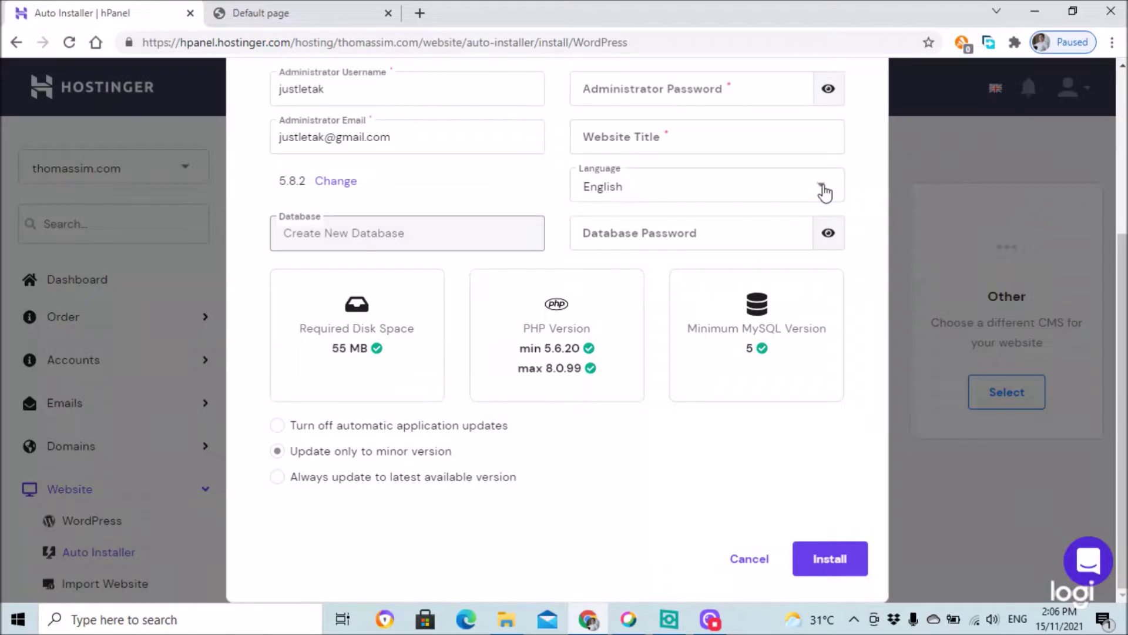
click(825, 192)
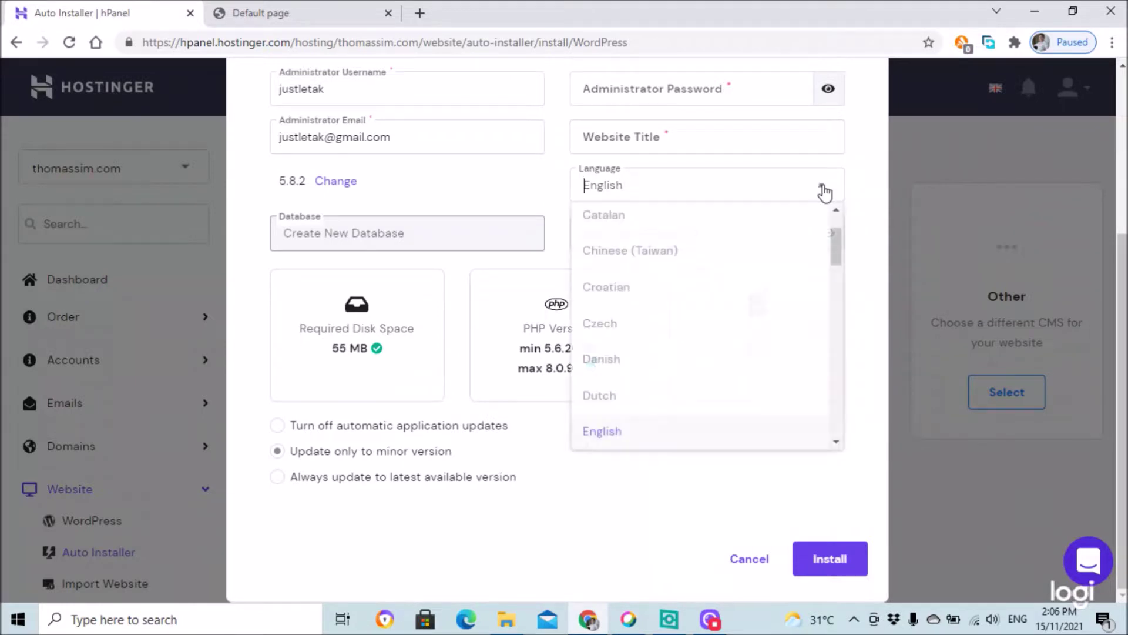
click(641, 184)
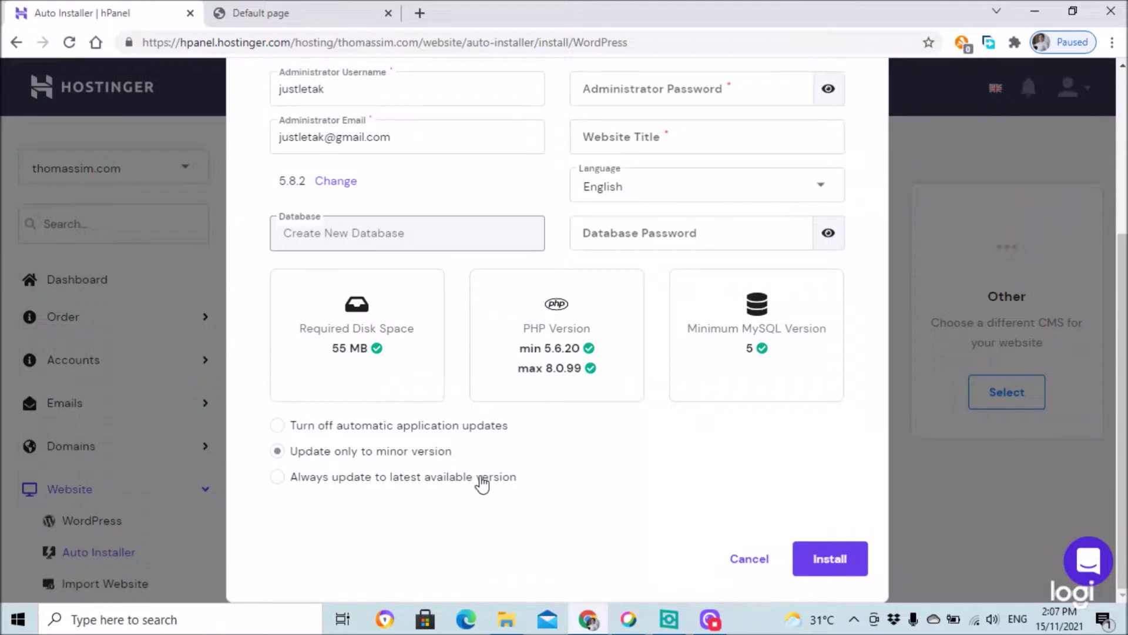
scroll(526, 446, up, 5)
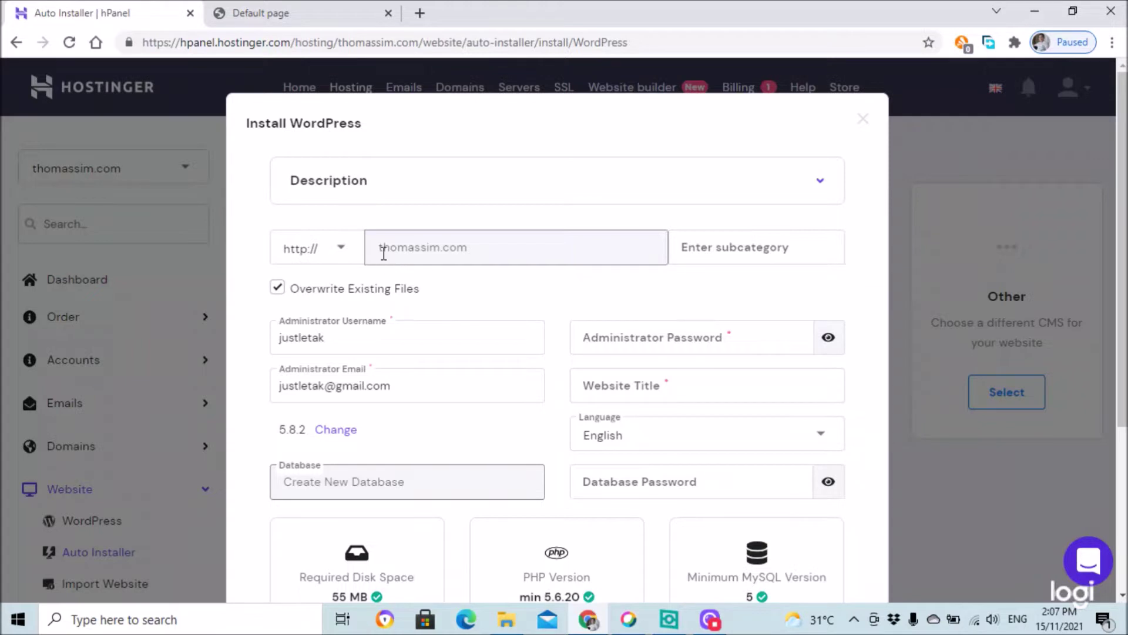
click(340, 250)
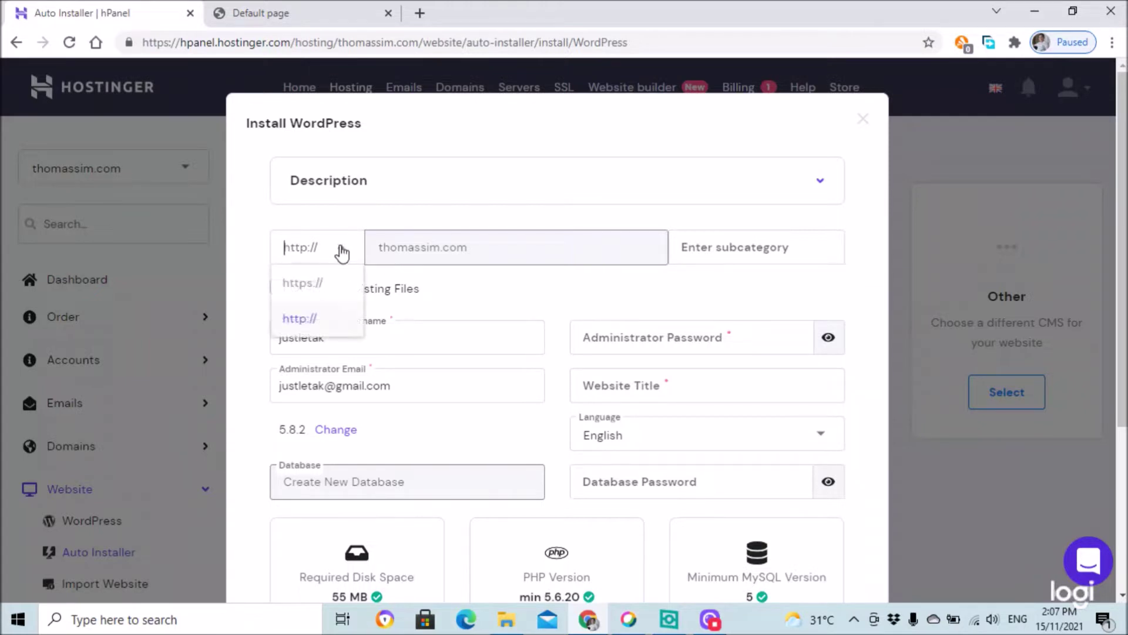
click(303, 286)
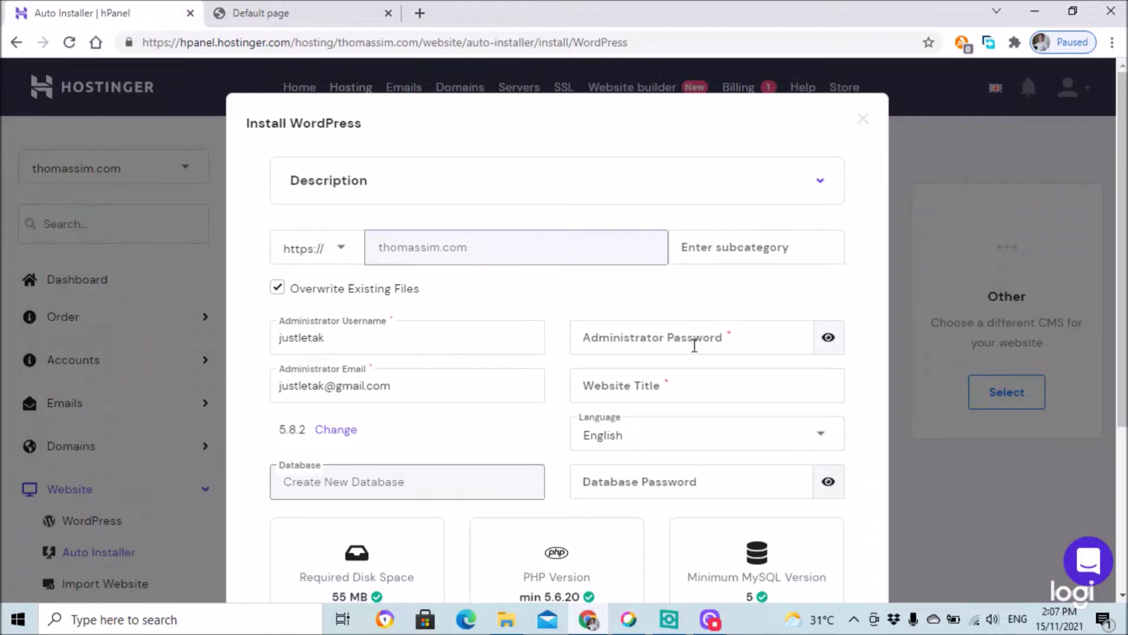
click(752, 338)
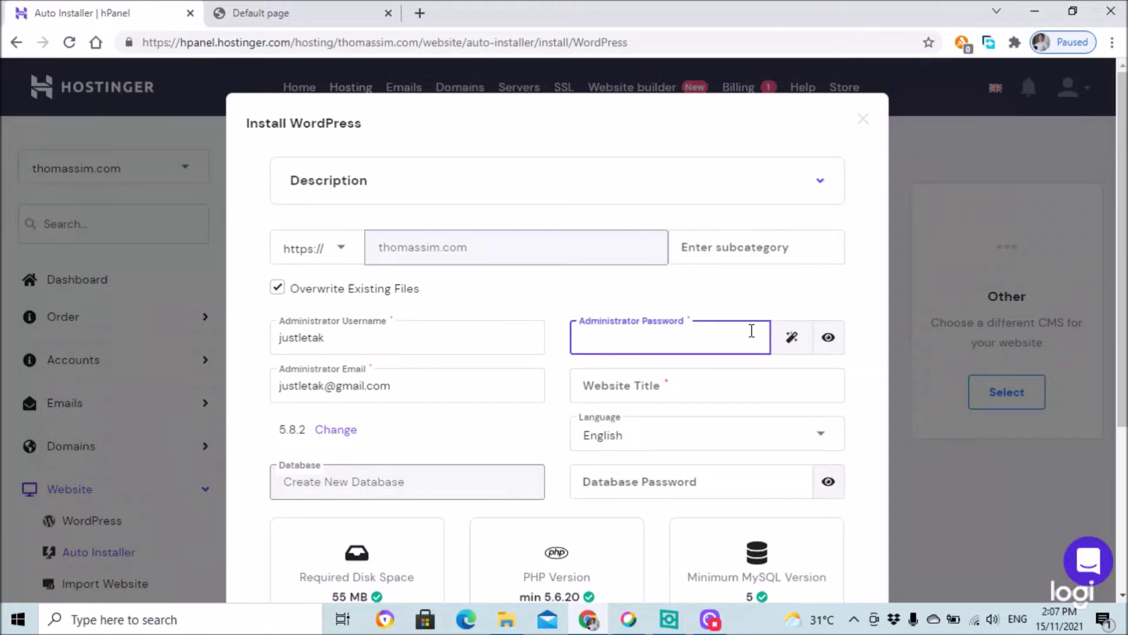
text(j)
- Title the website 'Thomas Sim justLetak!' and start the WordPress installation
click(679, 387)
text(Thomas Sim)
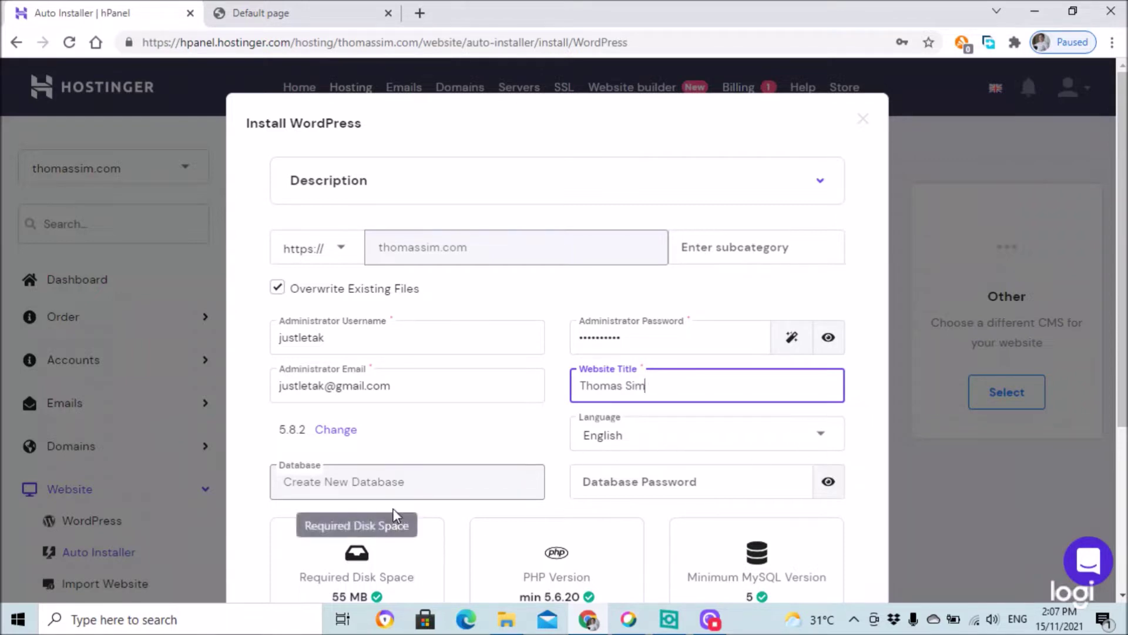
scroll(810, 472, down, 3)
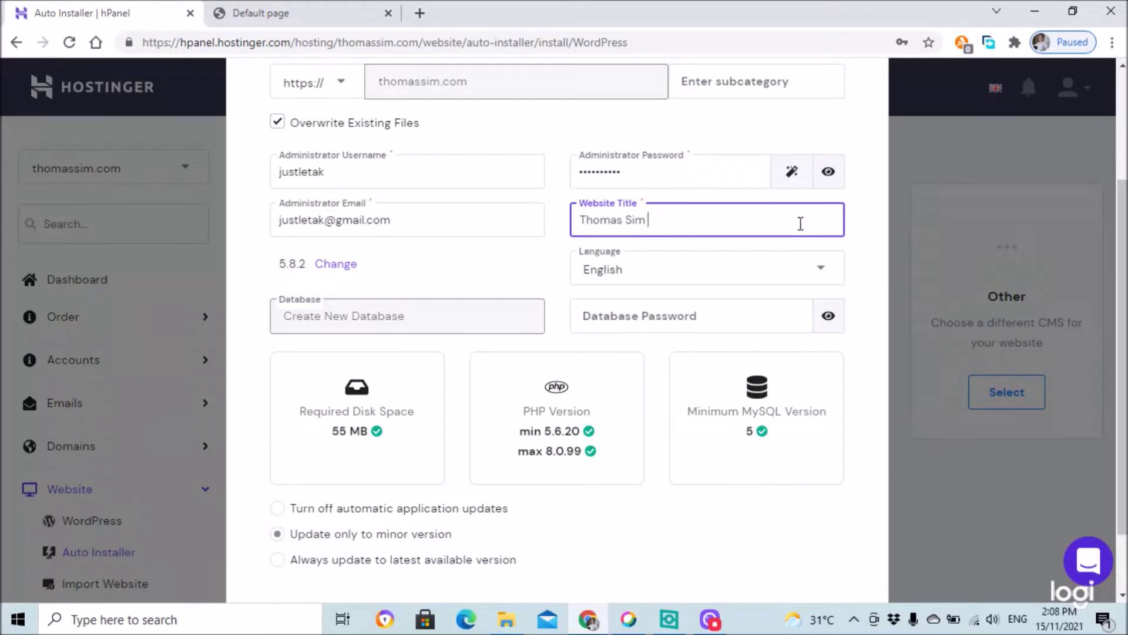
text(ustLetak)
scroll(646, 465, down, 2)
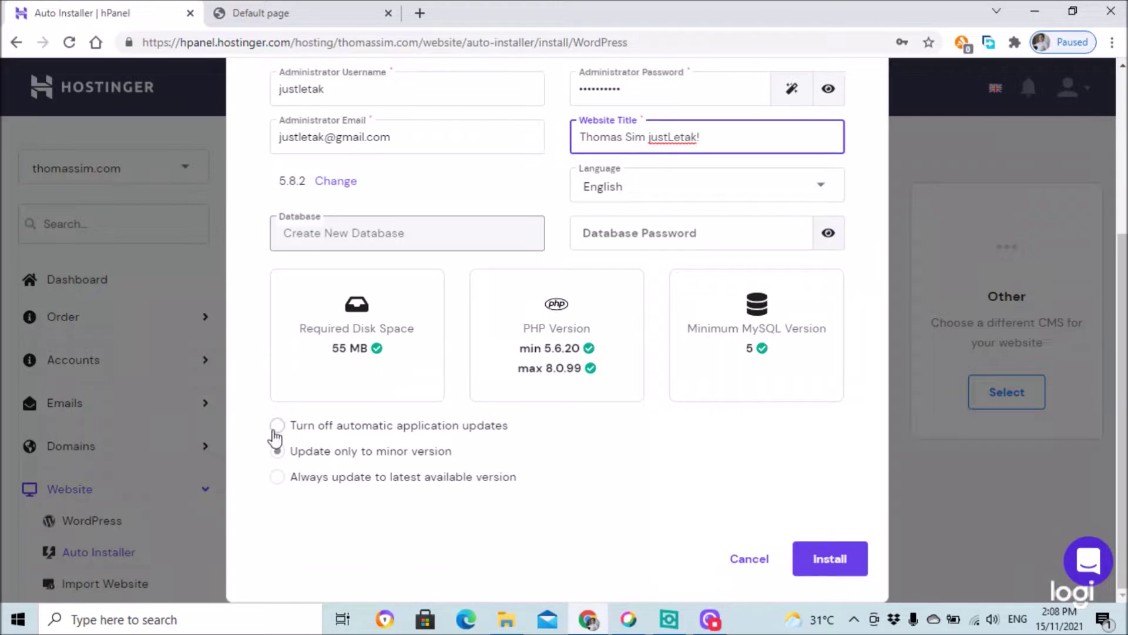
click(831, 559)
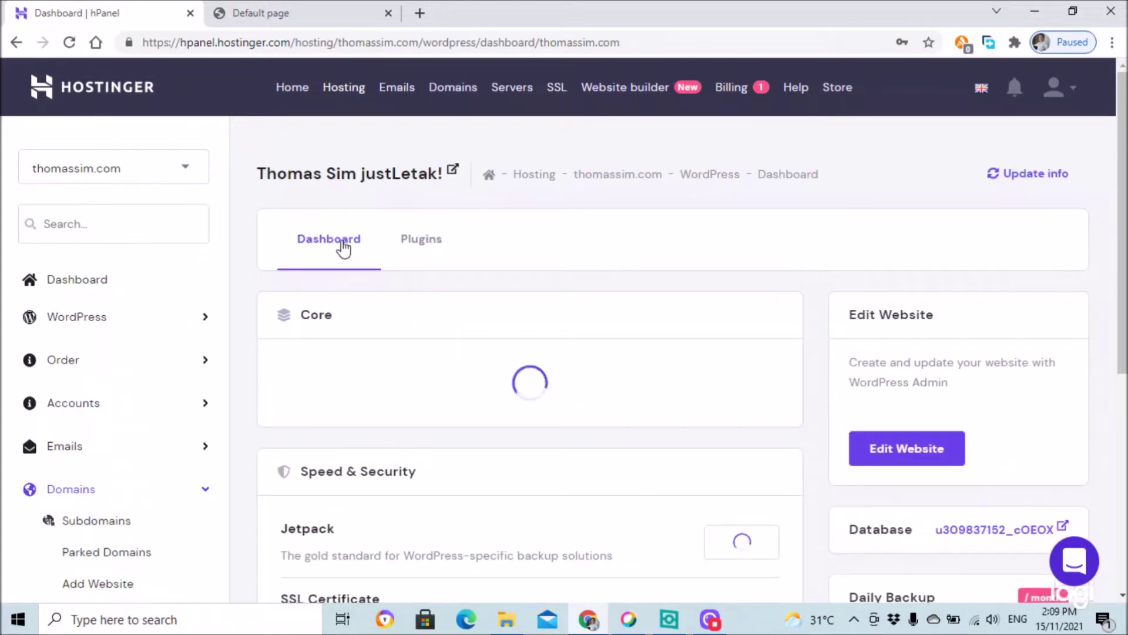
- Review the finished install's overview: WordPress 5.8.2, PHP 7.4 and SSL enabled
scroll(824, 267, down, 4)
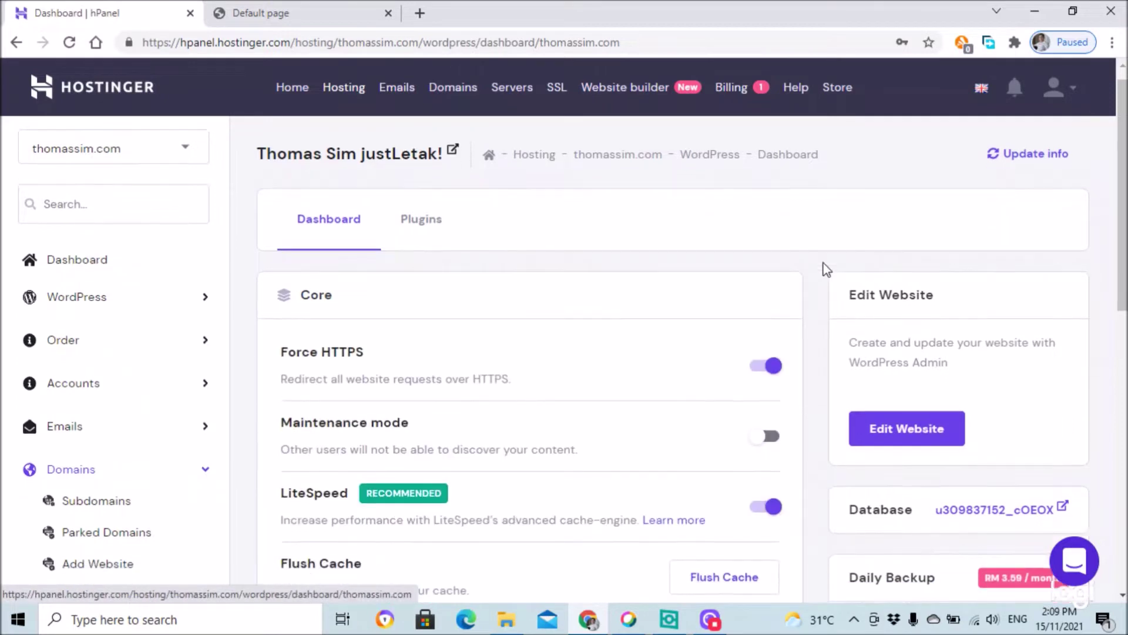
scroll(564, 302, up, 1)
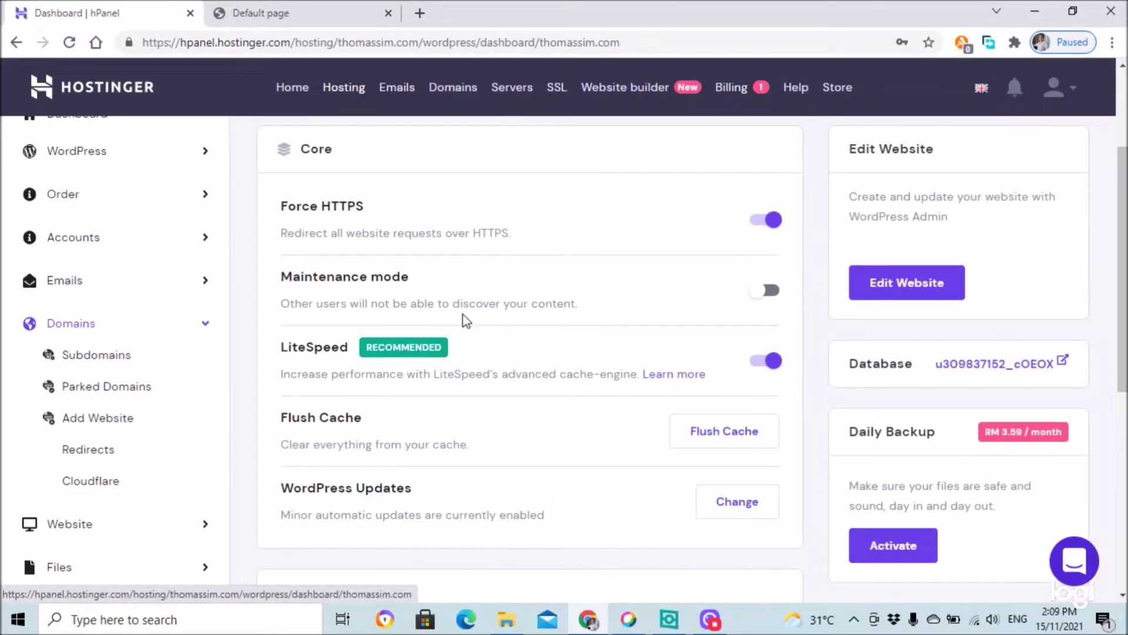
scroll(542, 390, down, 3)
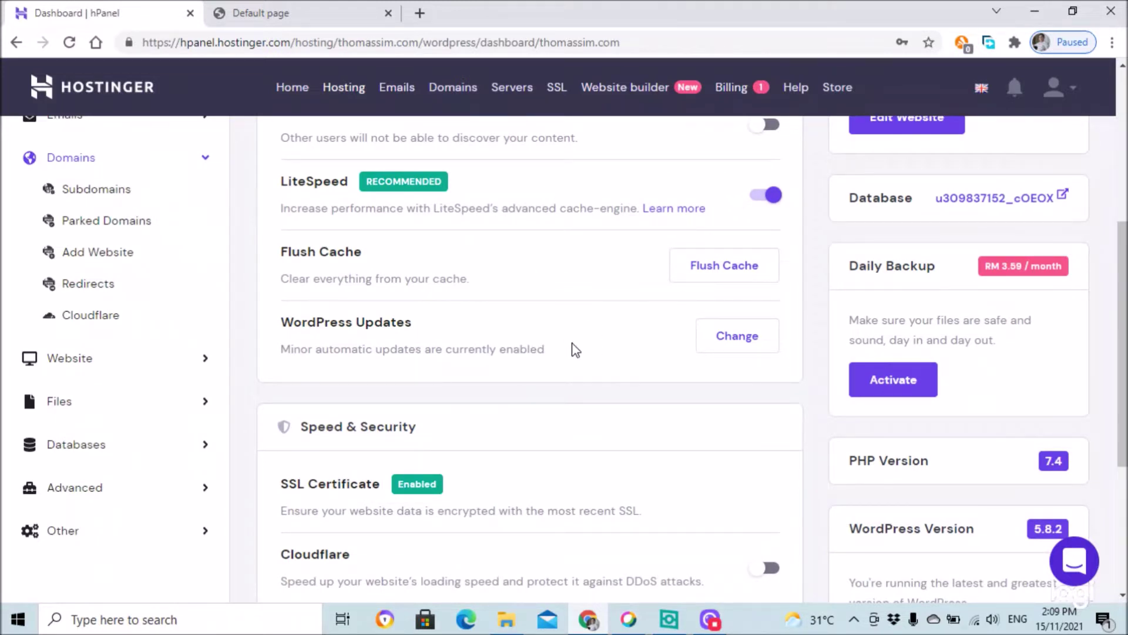
scroll(574, 343, down, 2)
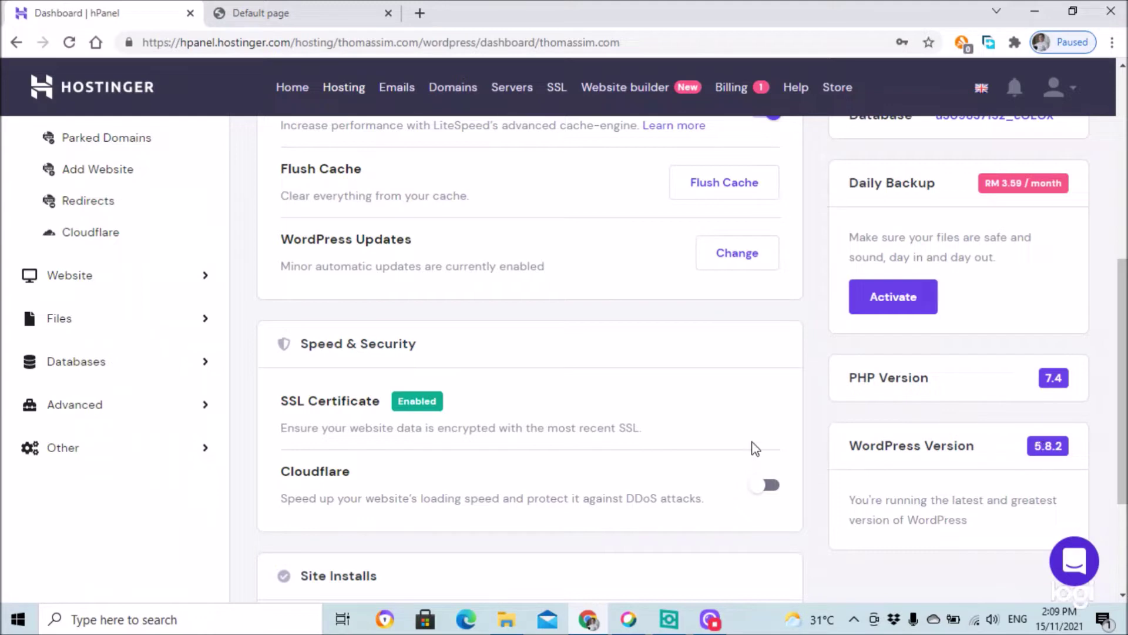
scroll(566, 393, down, 1)
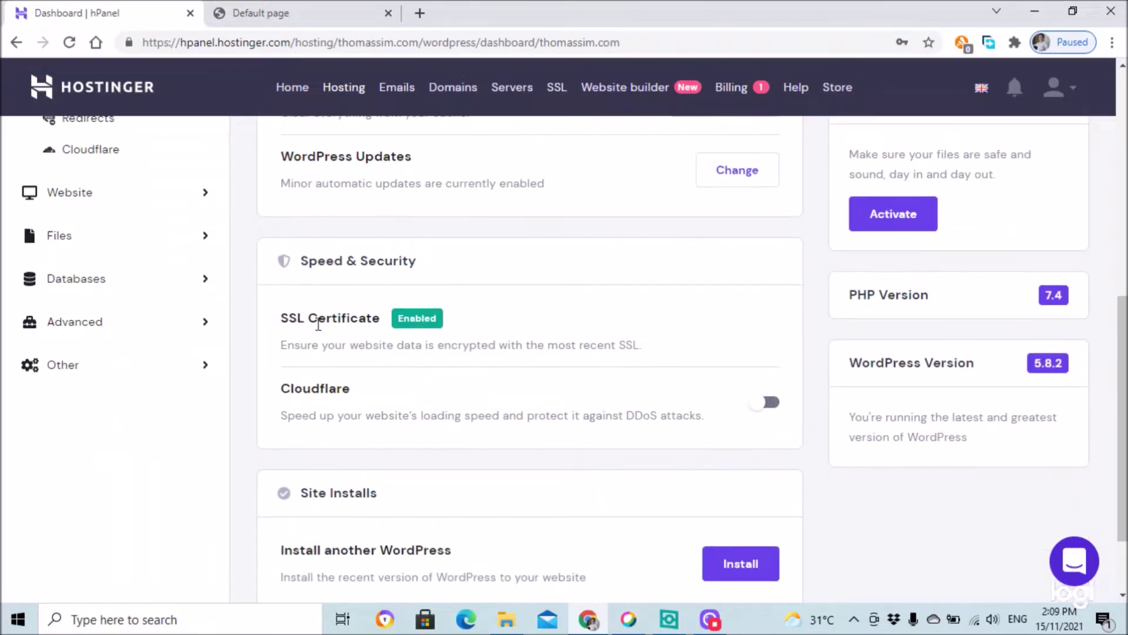
scroll(695, 431, down, 2)
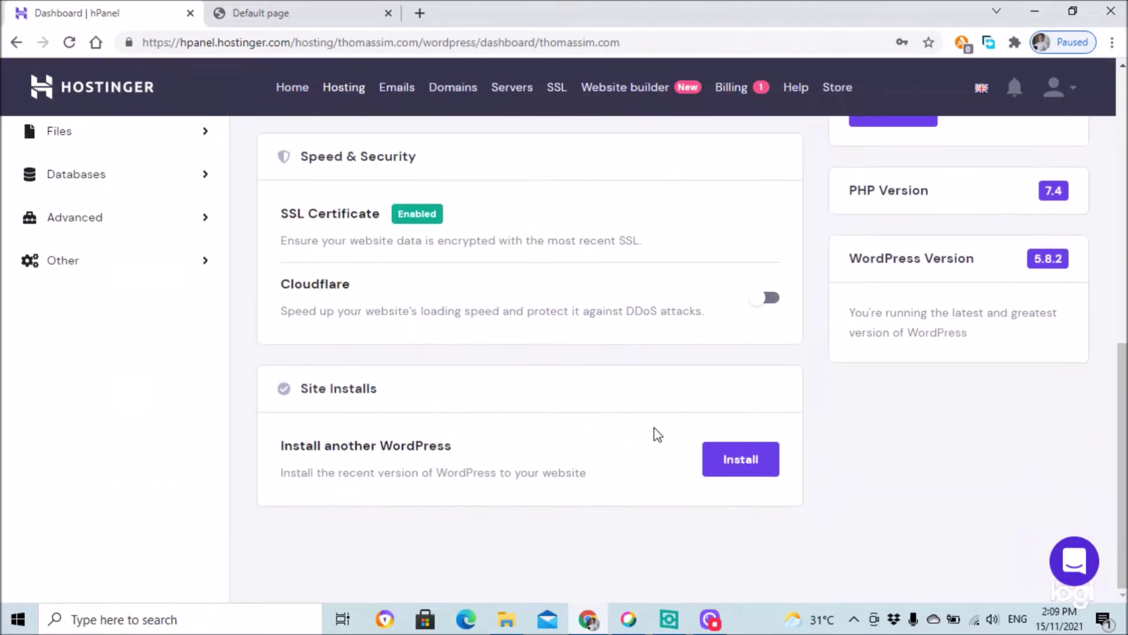
scroll(654, 428, up, 10)
- Show the Plugins tab listing akismet, all-in-one-wp-migration, hello and litespeed-cache
click(420, 242)
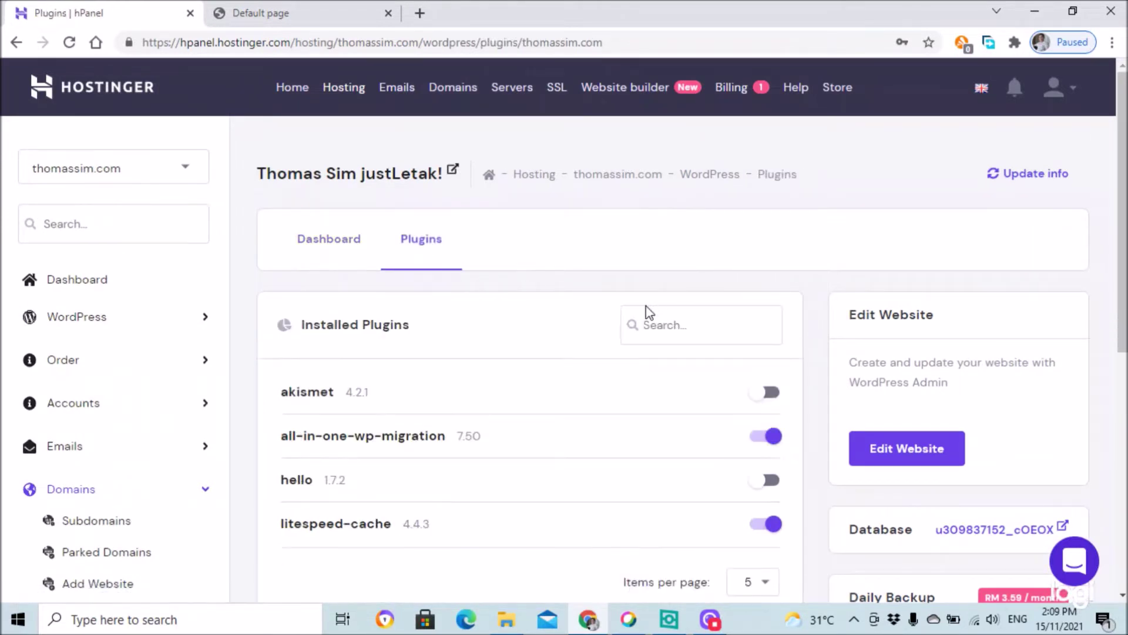
scroll(317, 387, down, 1)
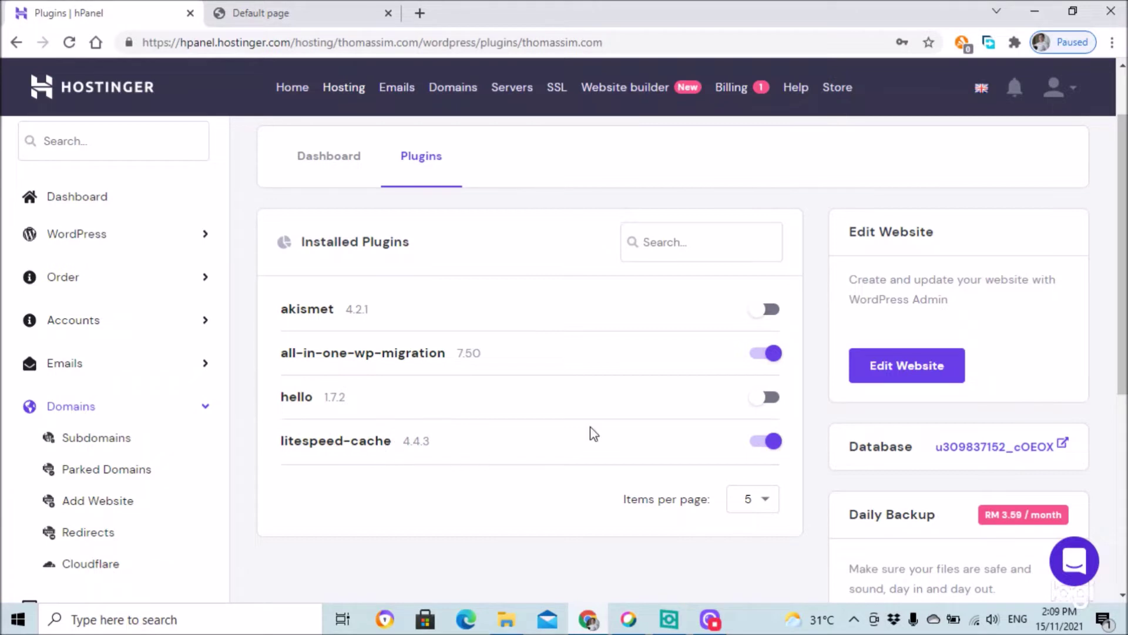
scroll(496, 450, up, 2)
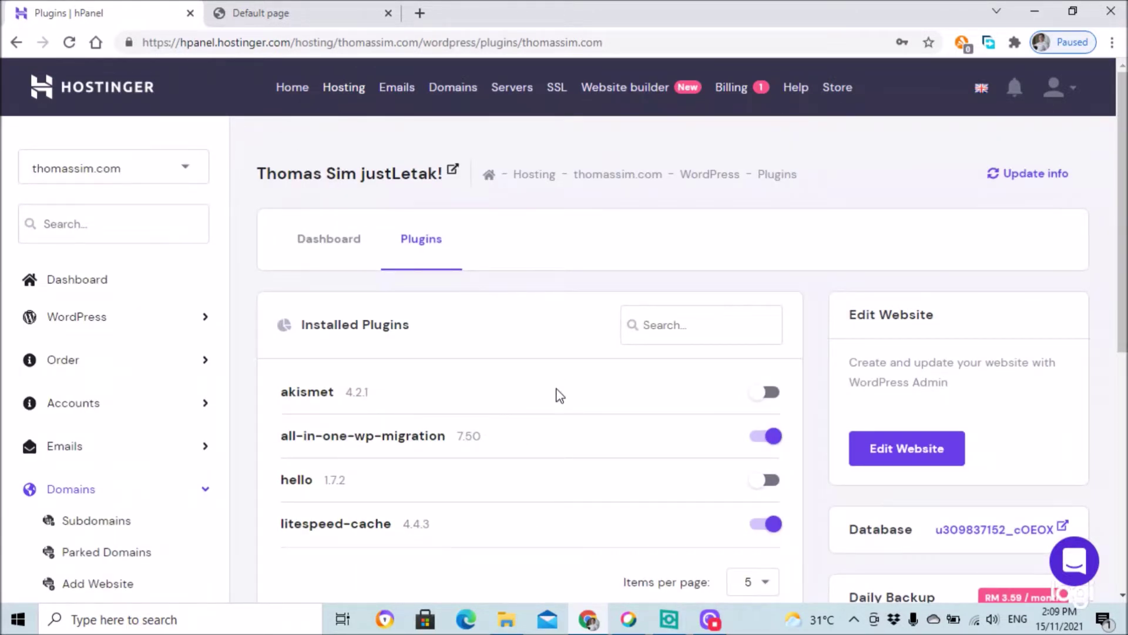
- Reload thomassim.com in the other tab to see the new 'Thomas Sim justLetak!' site, then return to hPanel
click(350, 14)
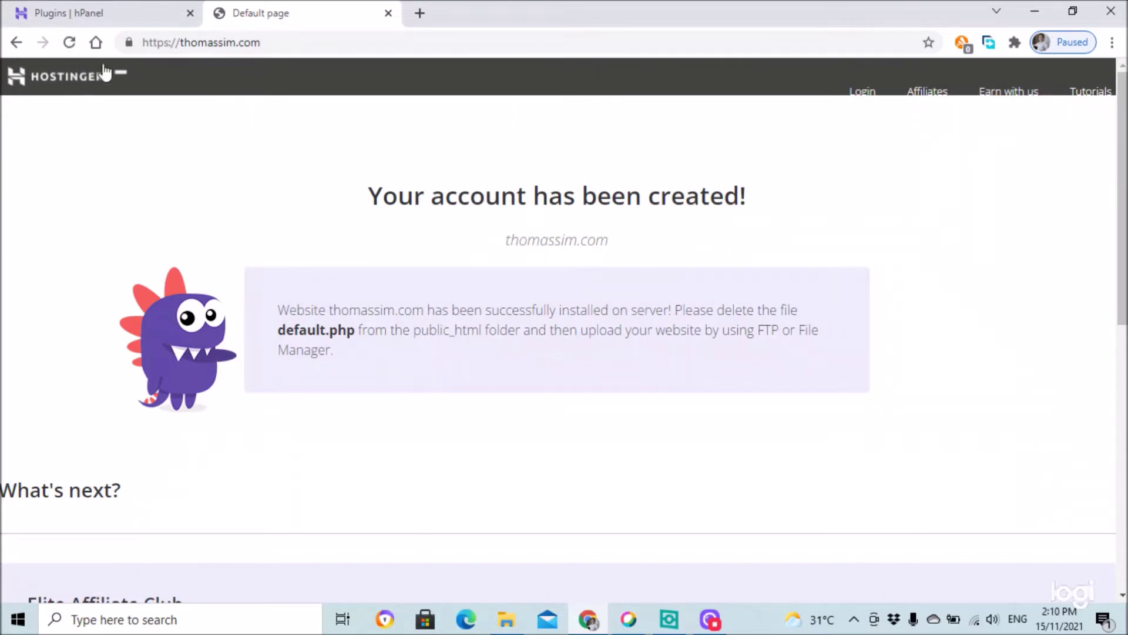
click(63, 45)
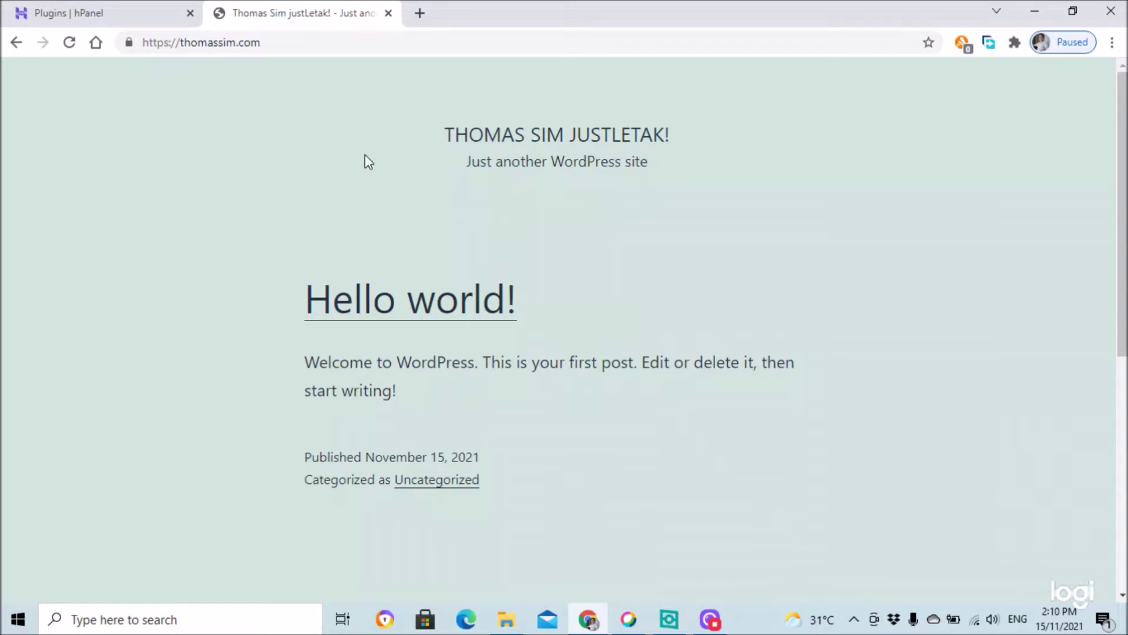
click(118, 12)
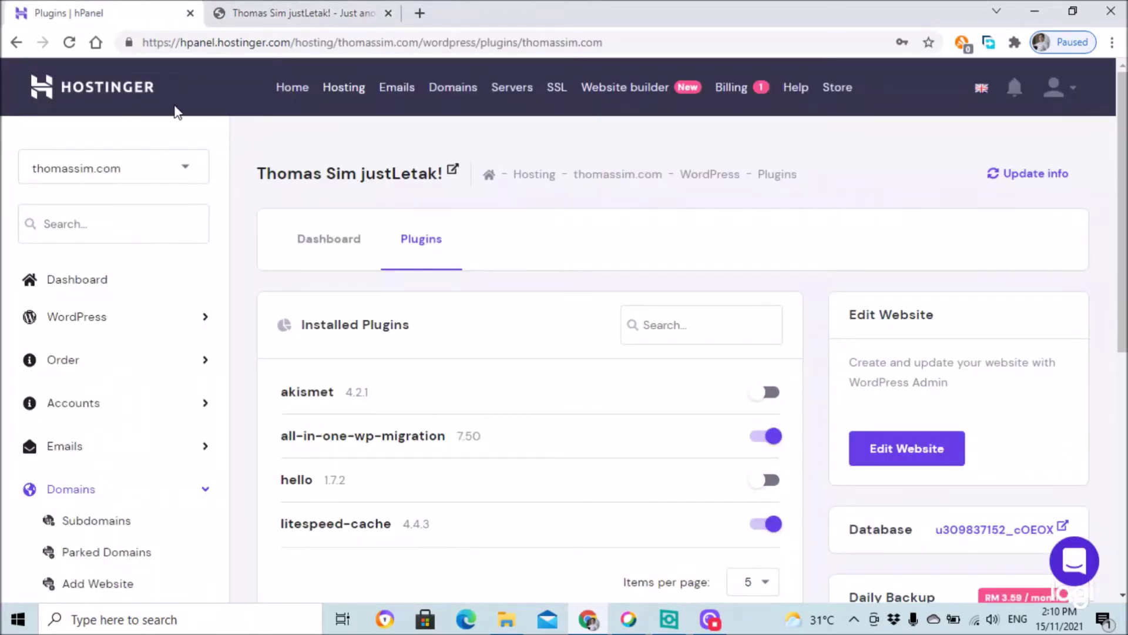
- Check the domain dropdown and expand Databases to reveal MySQL Databases, phpMyAdmin and Remote MySQL
click(194, 173)
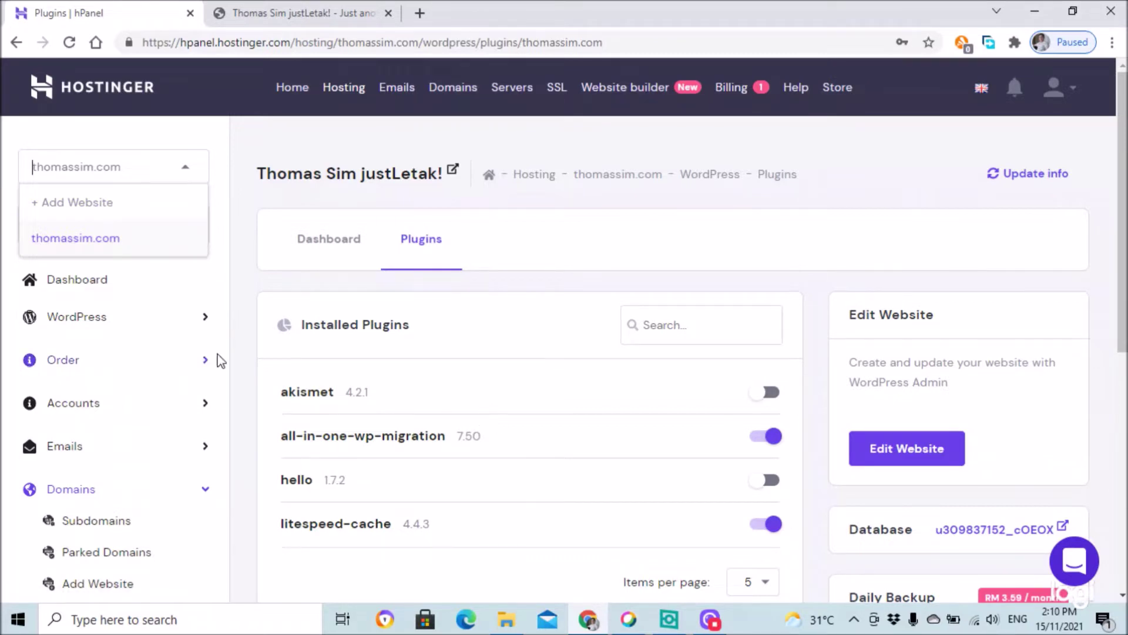
scroll(252, 367, down, 4)
scroll(149, 435, down, 3)
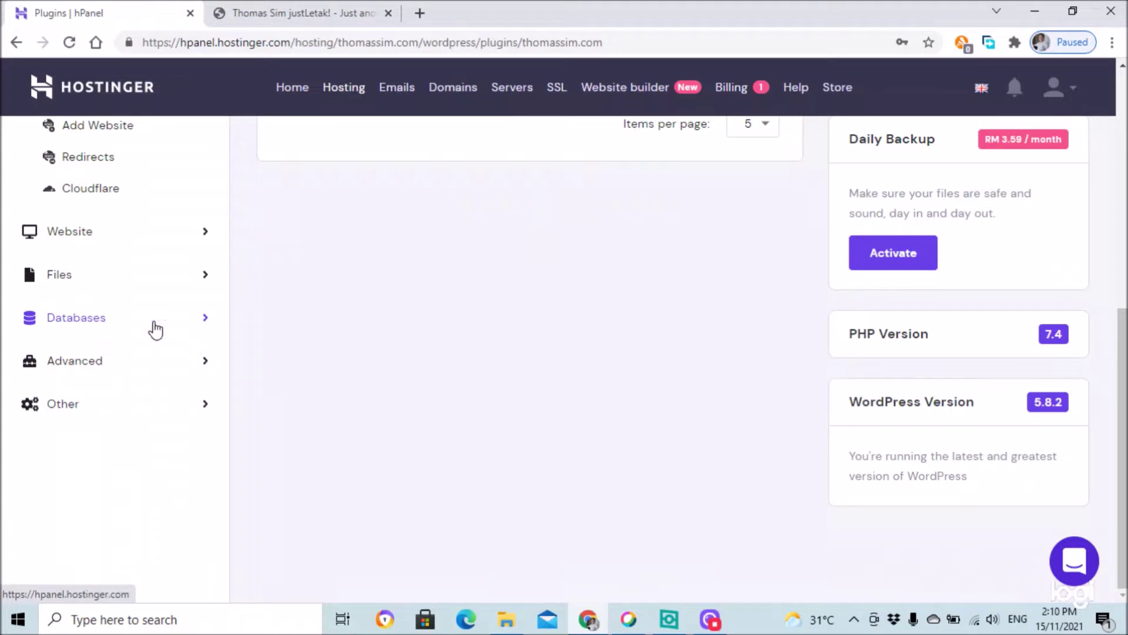
click(205, 318)
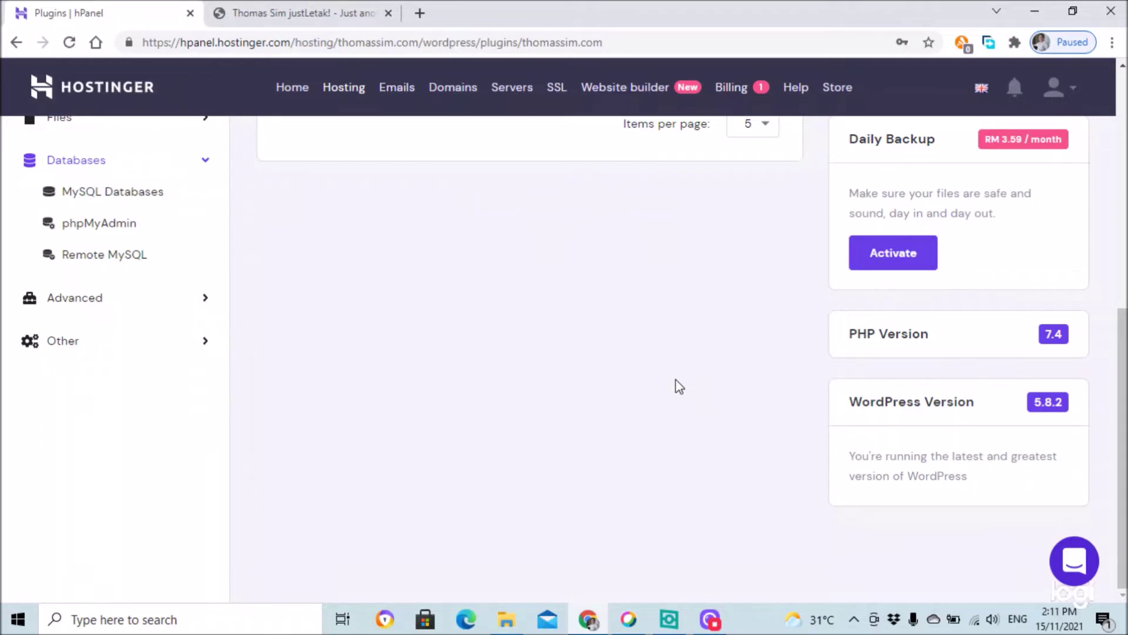
- Go to MySQL Databases and launch phpMyAdmin for the site's database in a new tab
click(126, 203)
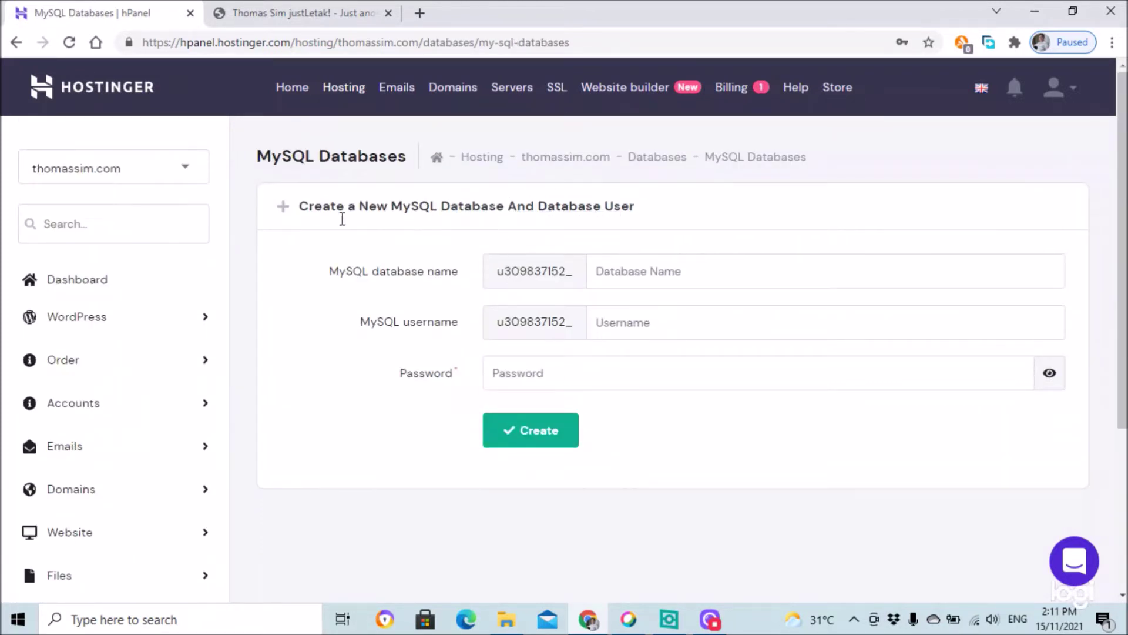
scroll(315, 464, down, 4)
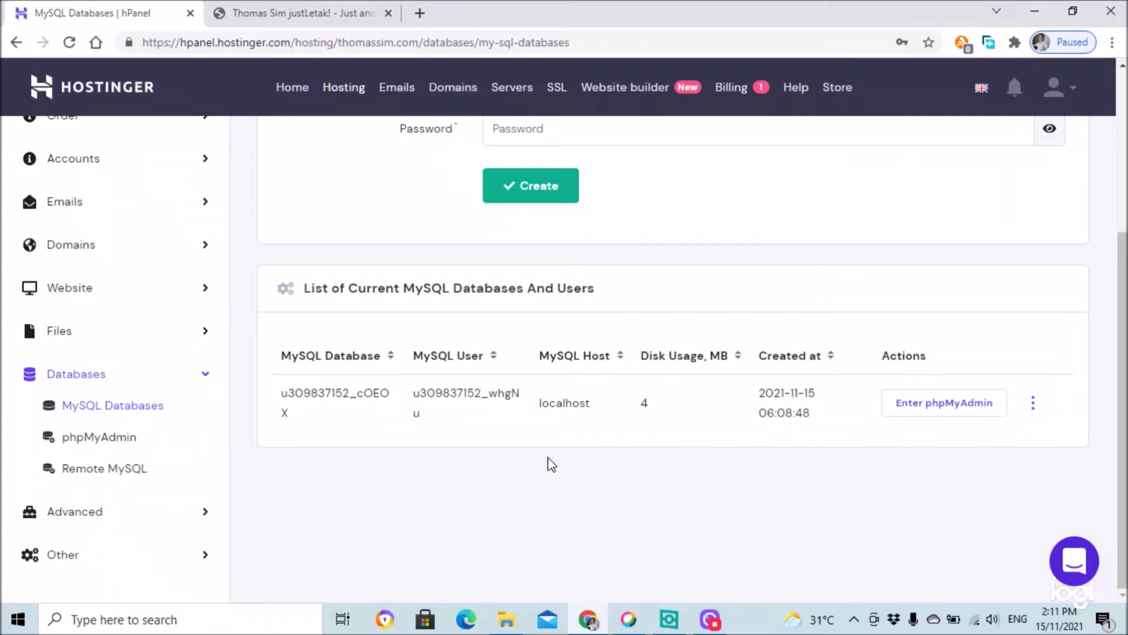
click(1033, 404)
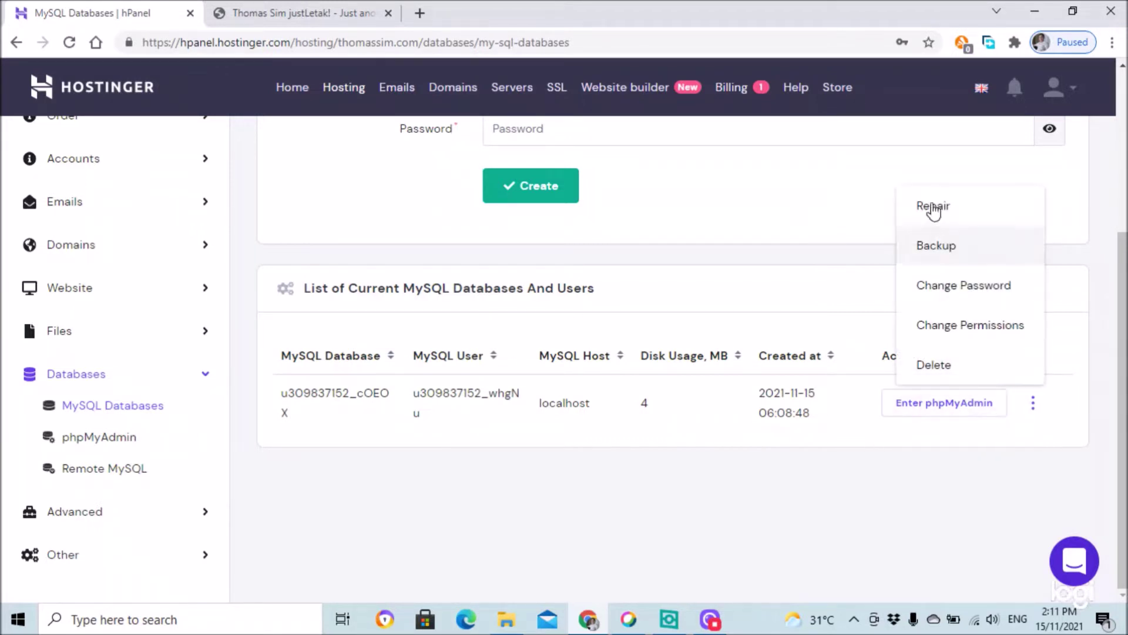
click(622, 508)
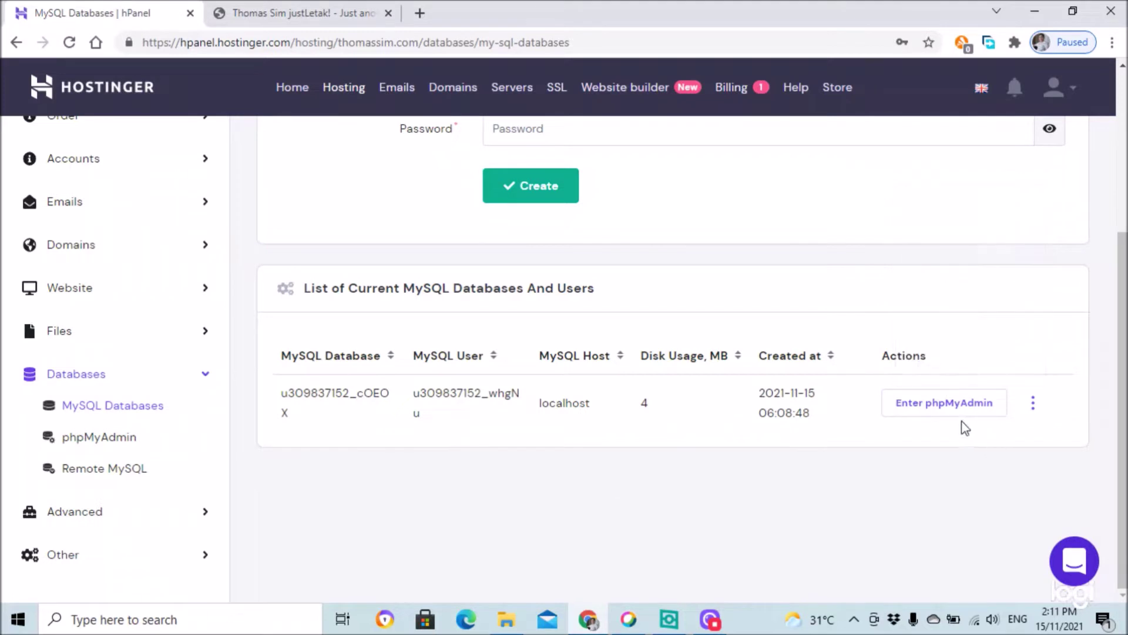
click(963, 410)
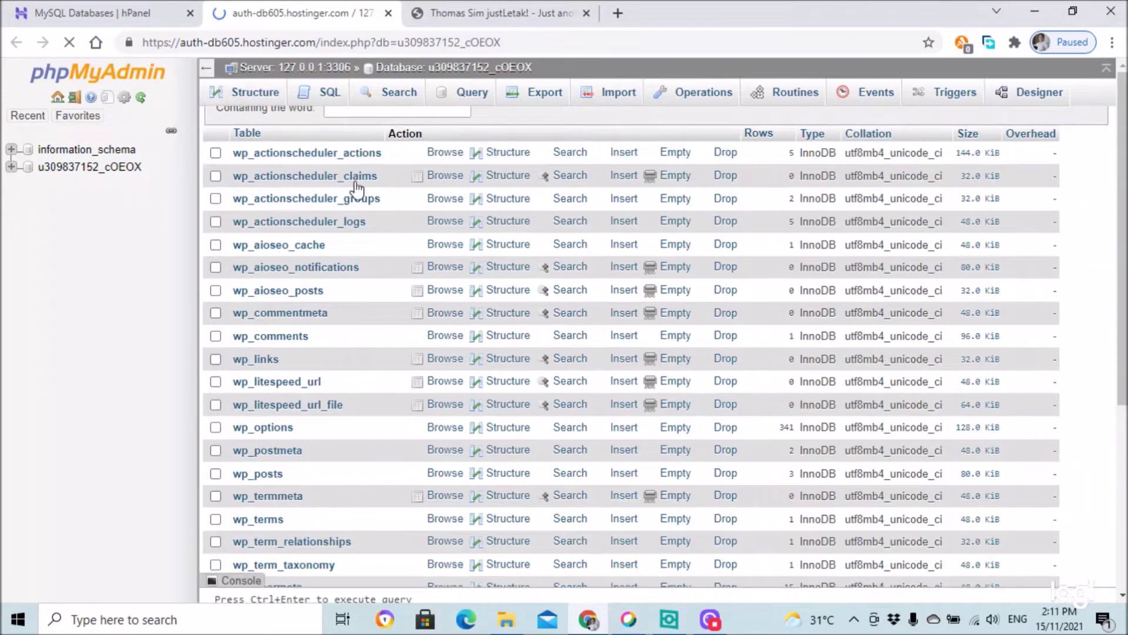
- Open the database's Export page with the Quick method and SQL format
scroll(349, 211, down, 5)
scroll(341, 332, up, 5)
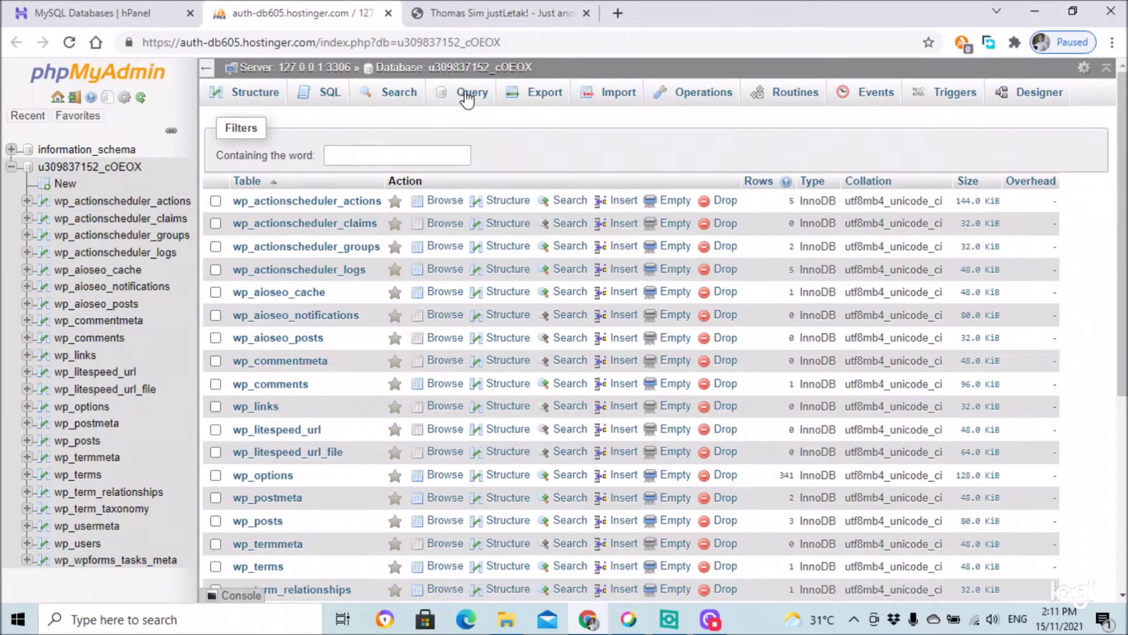
click(536, 96)
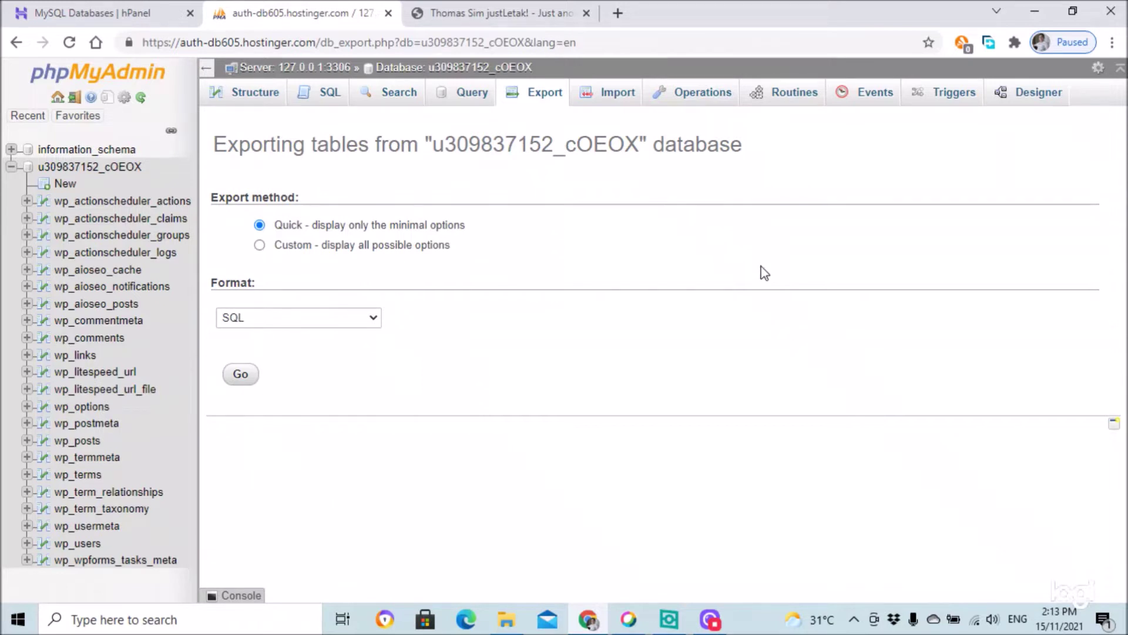
- Log out of phpMyAdmin to reach its Welcome login page
click(75, 99)
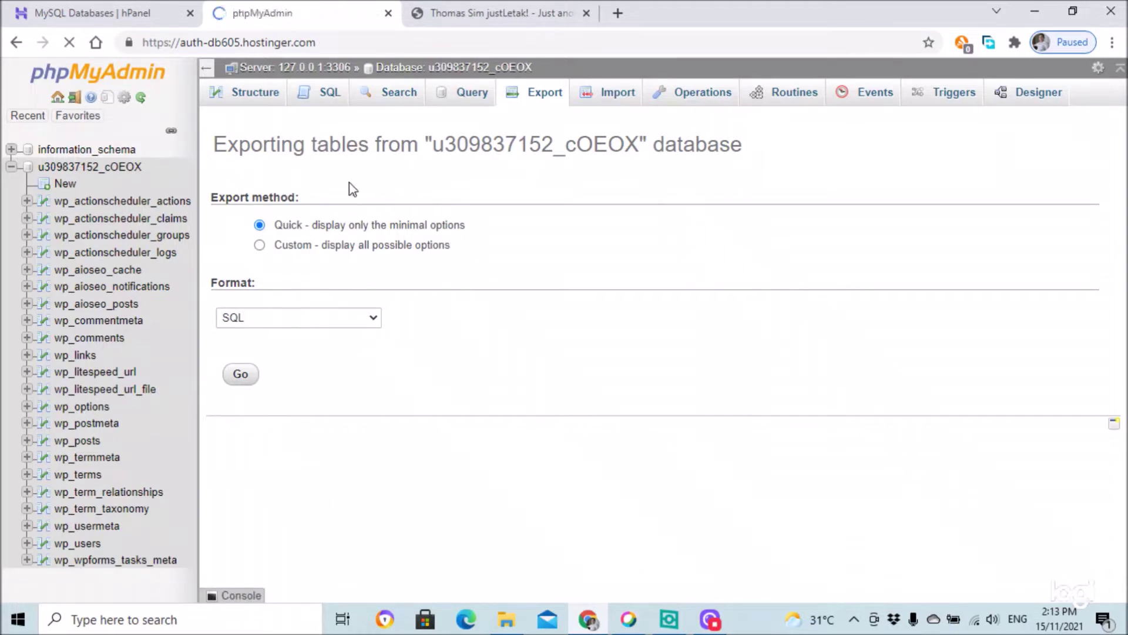
- Close phpMyAdmin and open the public_html folder in the new File Manager
click(388, 13)
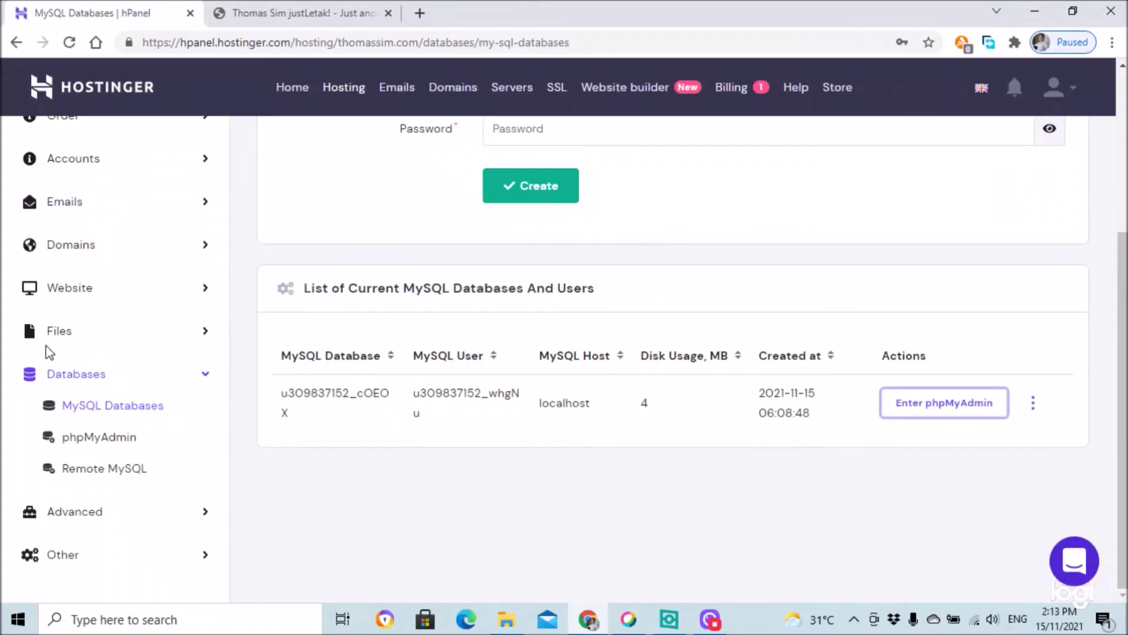
click(91, 334)
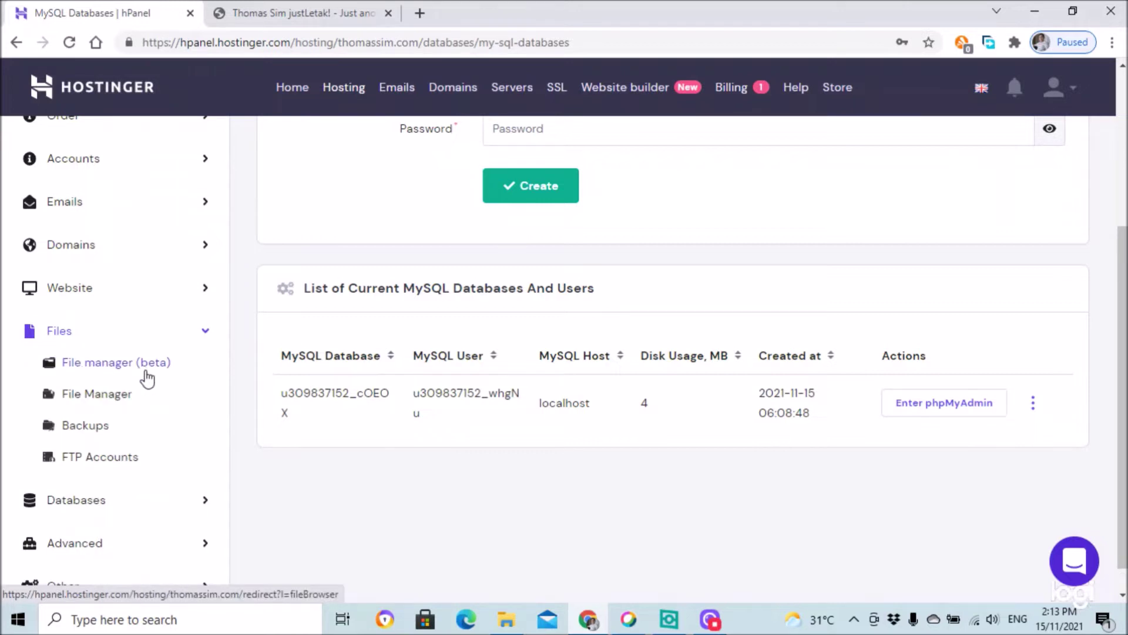
click(128, 395)
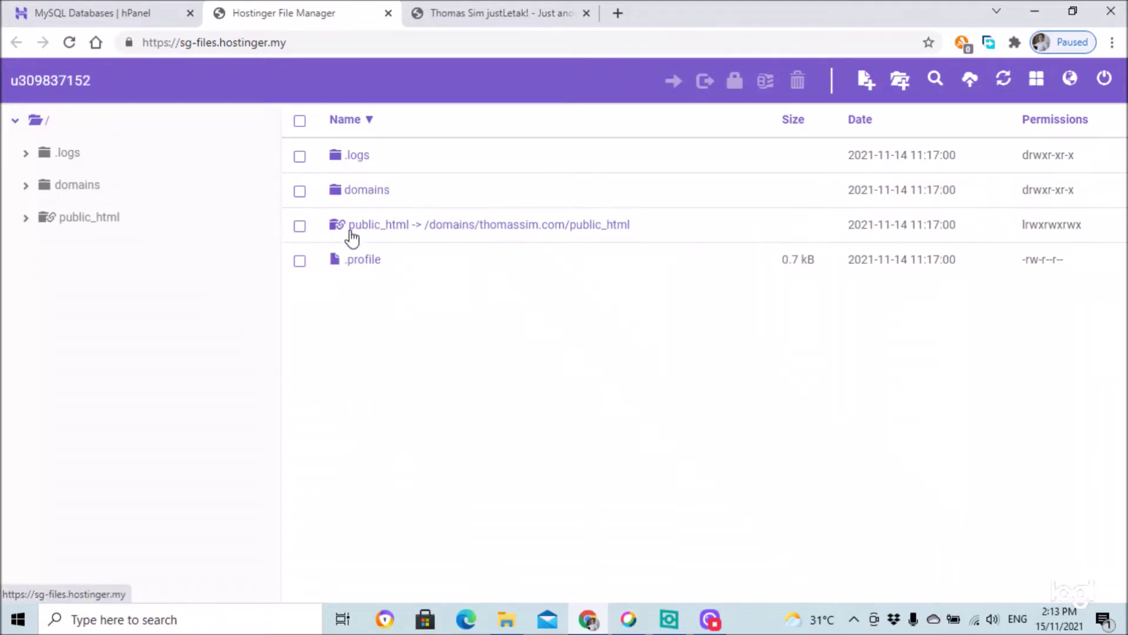
click(351, 238)
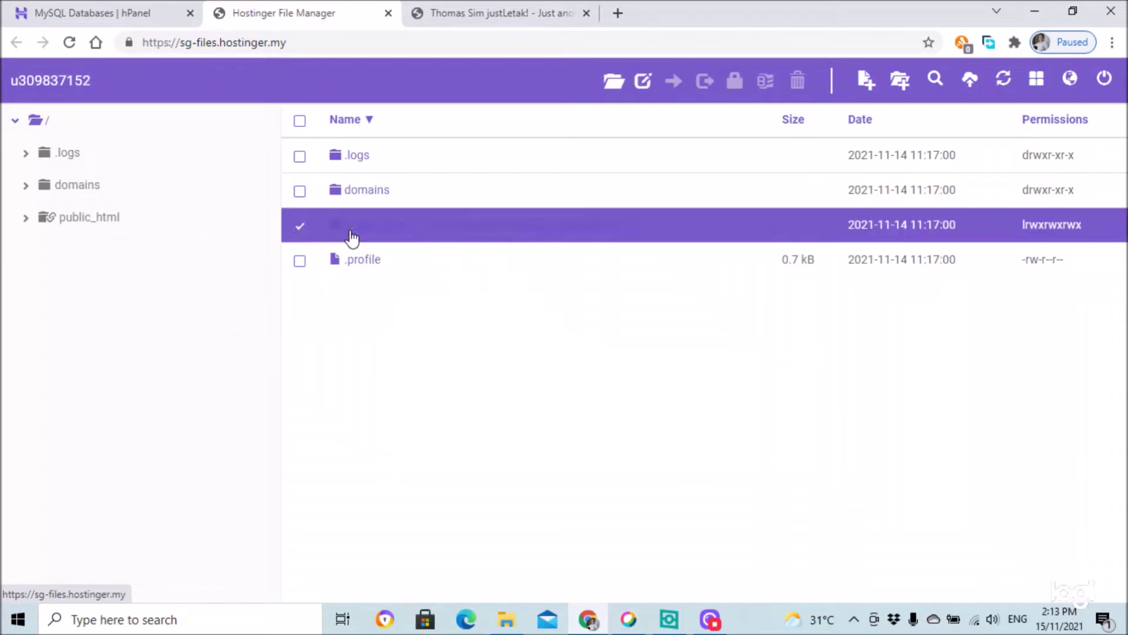
click(428, 238)
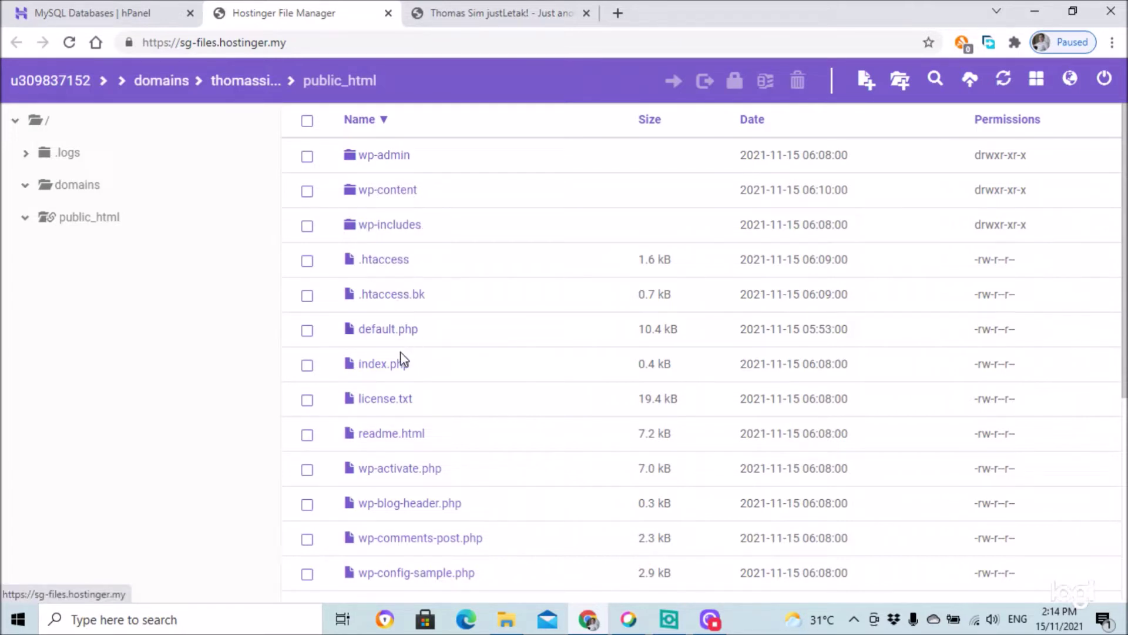
- Browse the WordPress files, select and deselect wp-content, then return to the thomassim.com folder
scroll(404, 358, down, 1)
scroll(404, 357, down, 2)
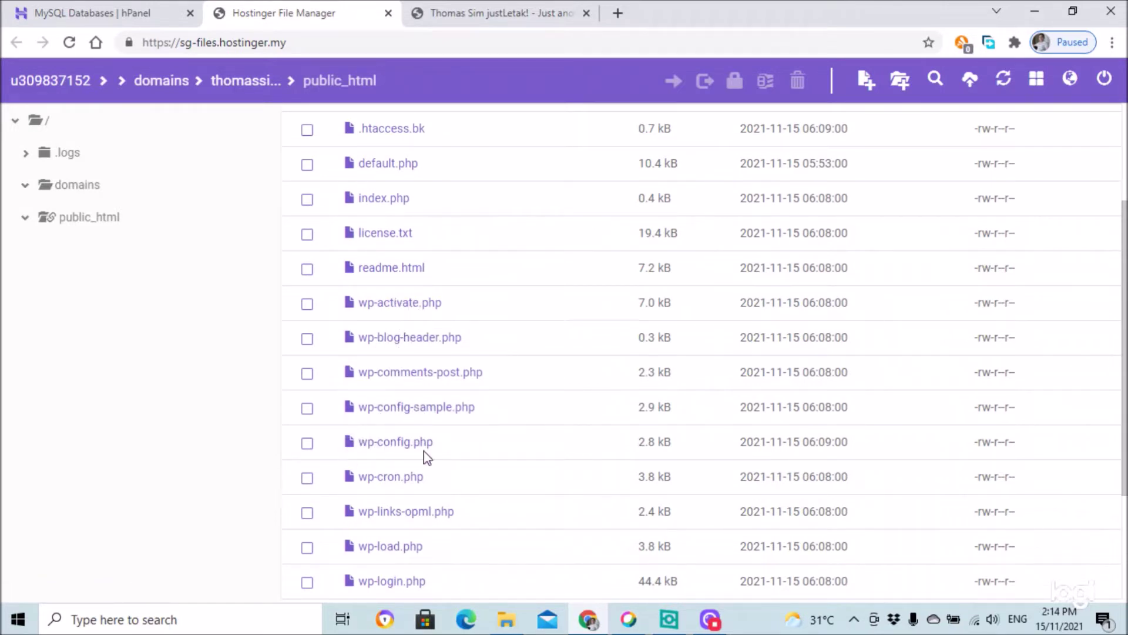
scroll(433, 453, up, 3)
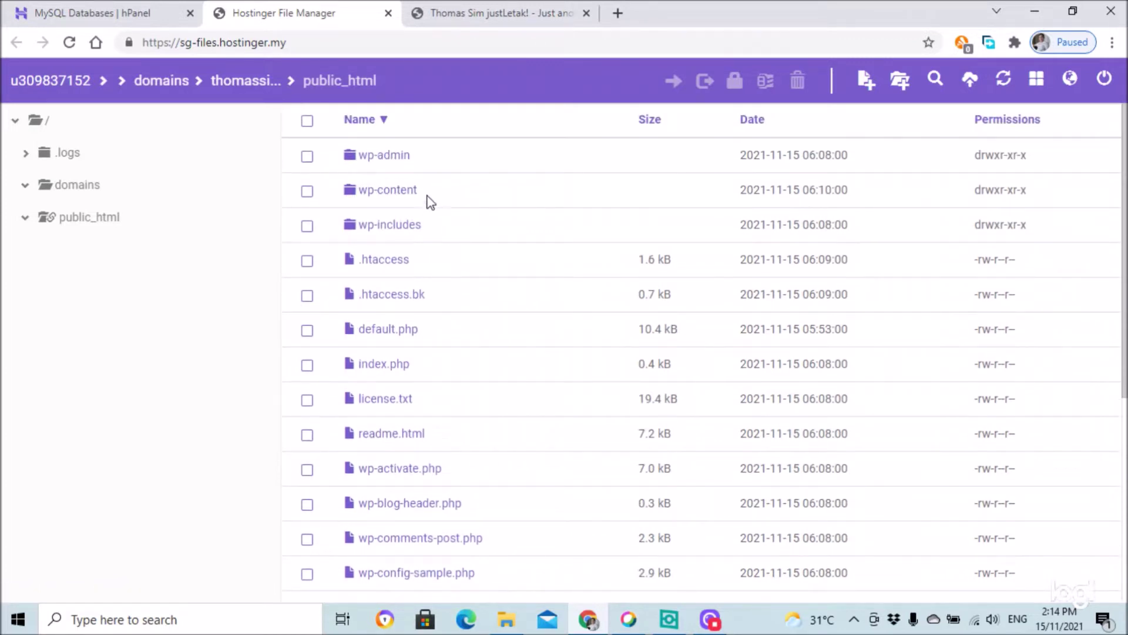
scroll(485, 353, down, 6)
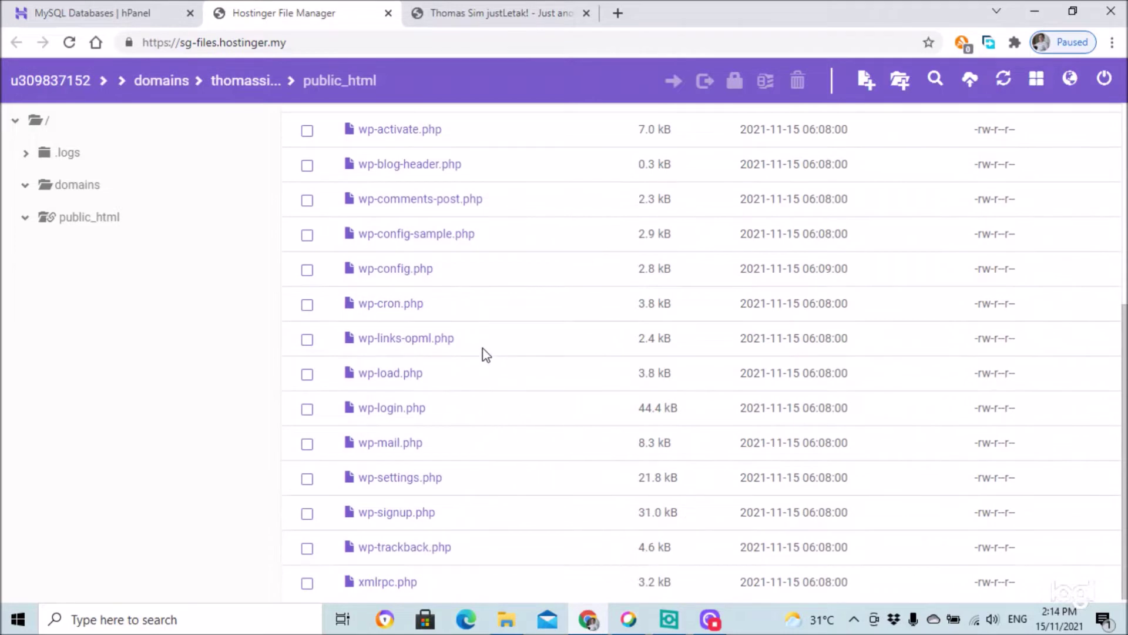
scroll(451, 474, up, 6)
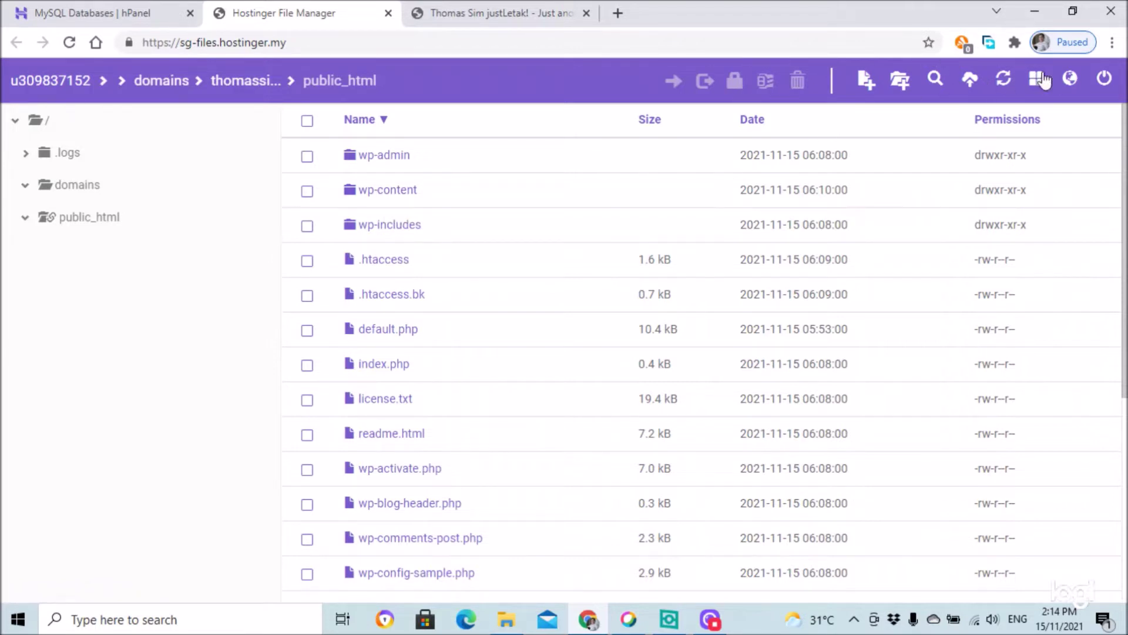
click(307, 193)
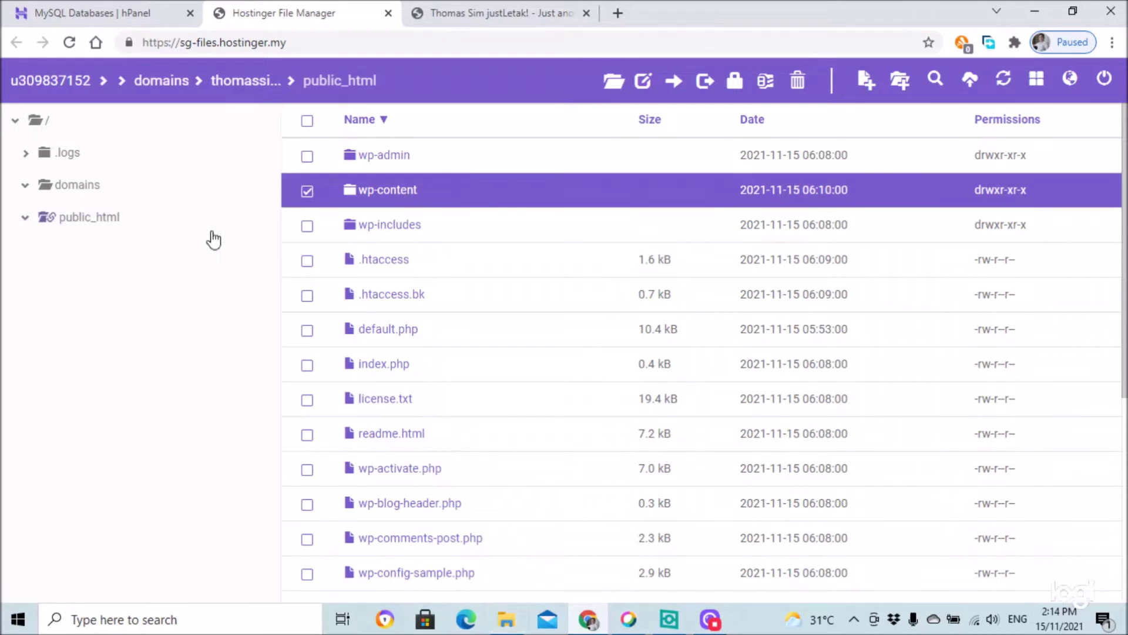
click(305, 190)
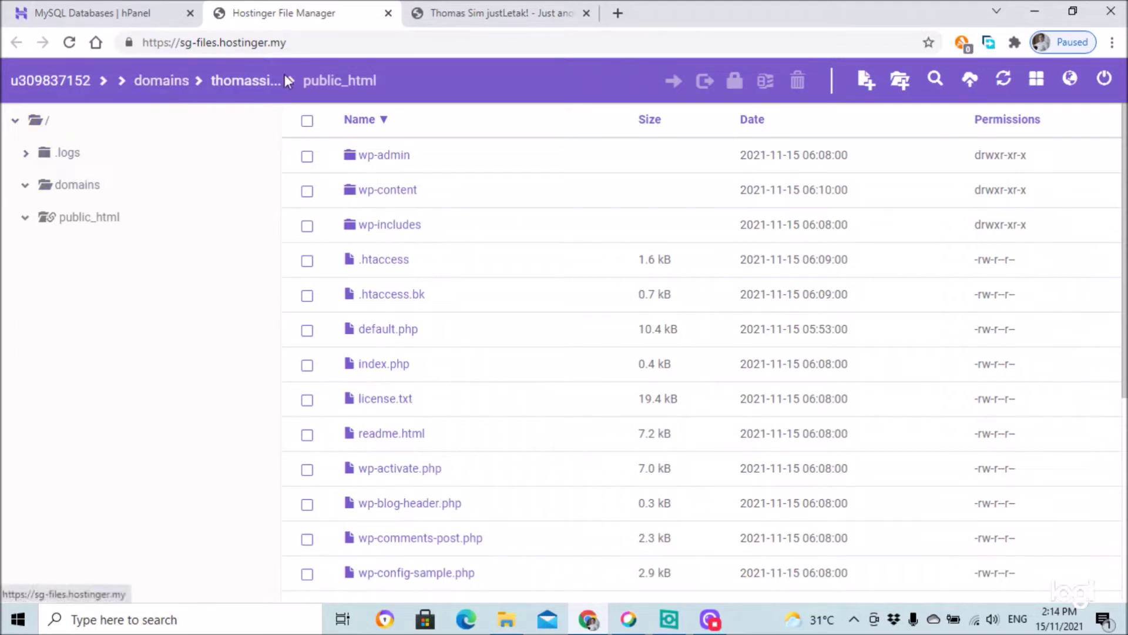
click(263, 82)
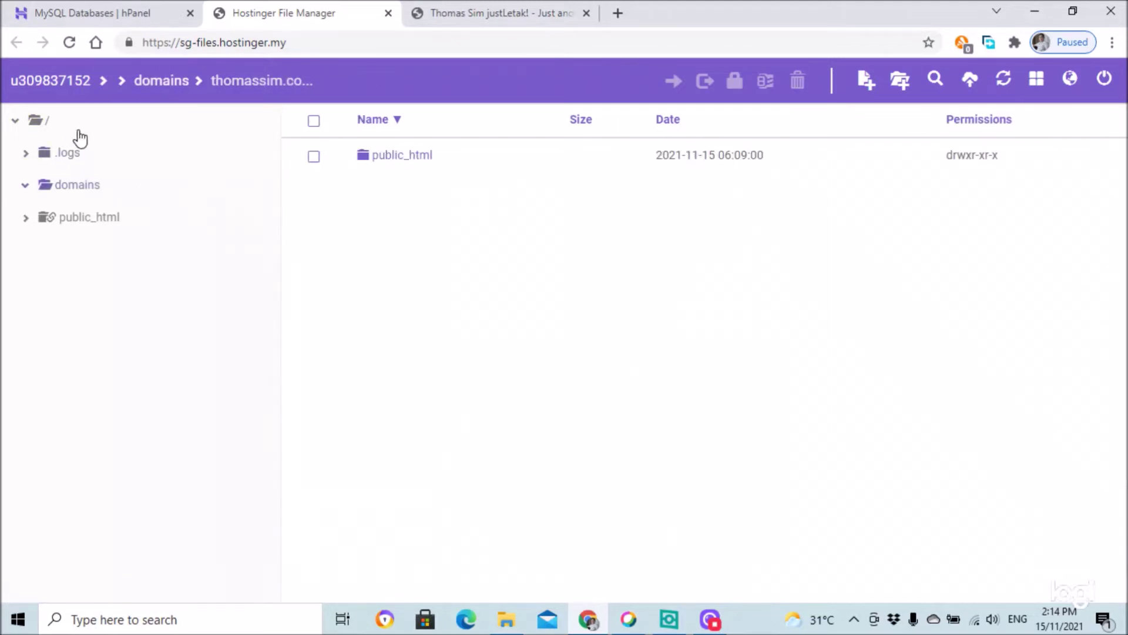
- Launch a new files-and-databases backup from the Generate new backup card and confirm with Proceed
click(128, 13)
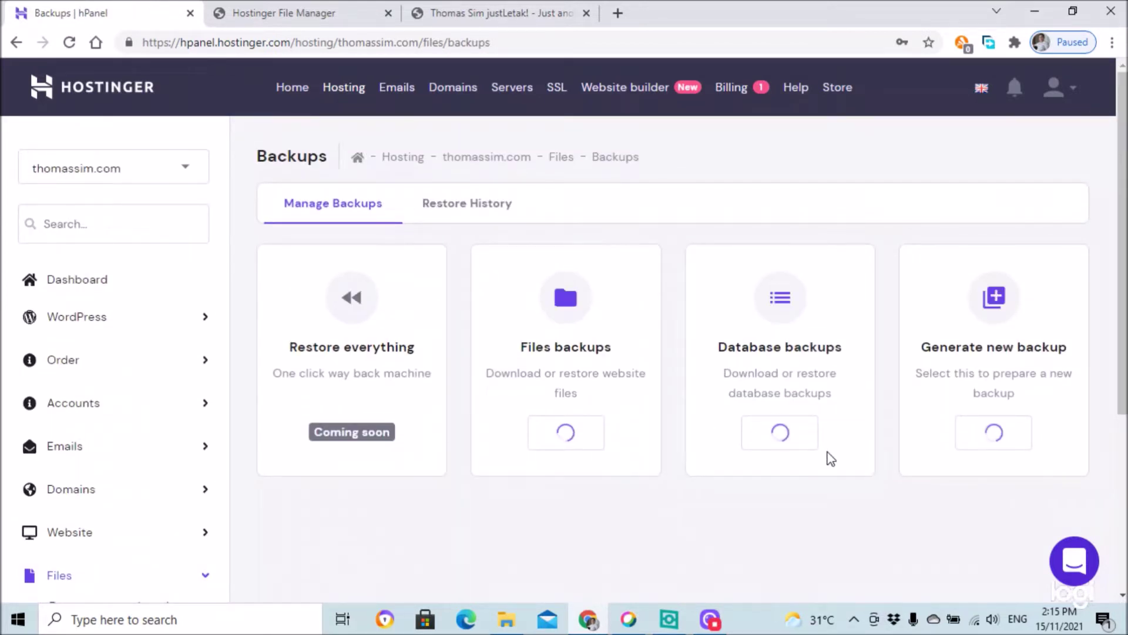
scroll(836, 363, down, 3)
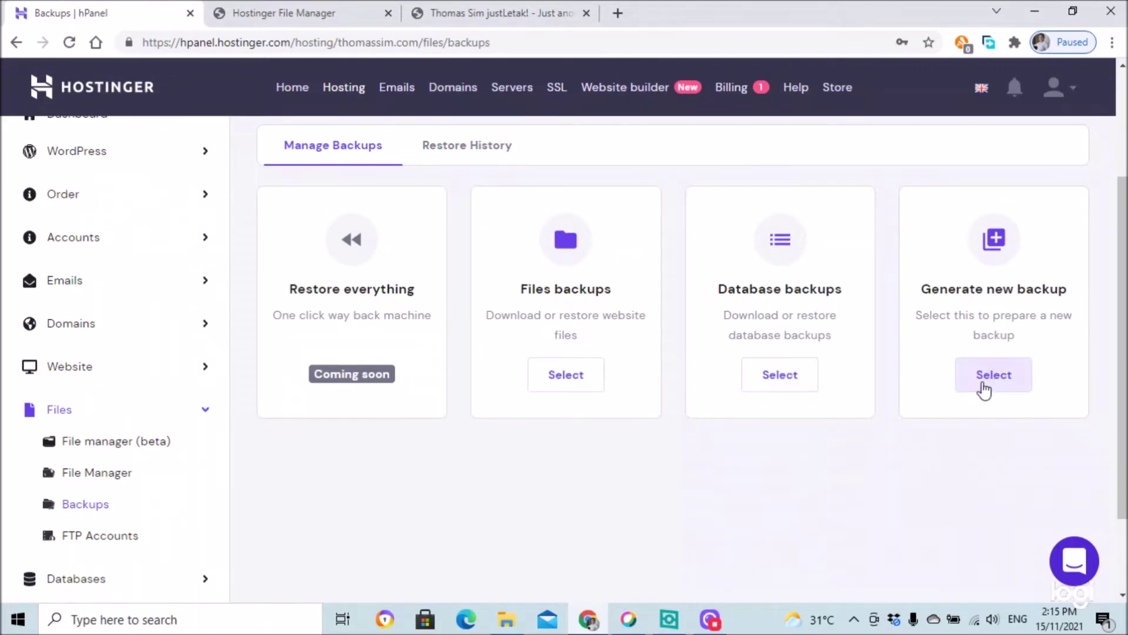
click(990, 378)
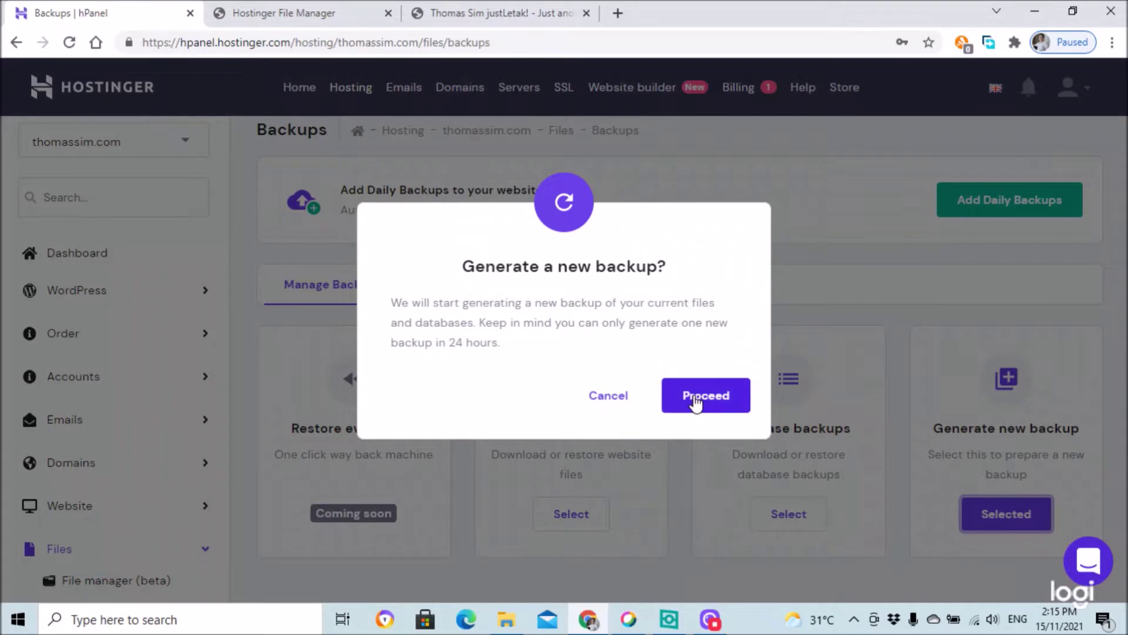
click(695, 403)
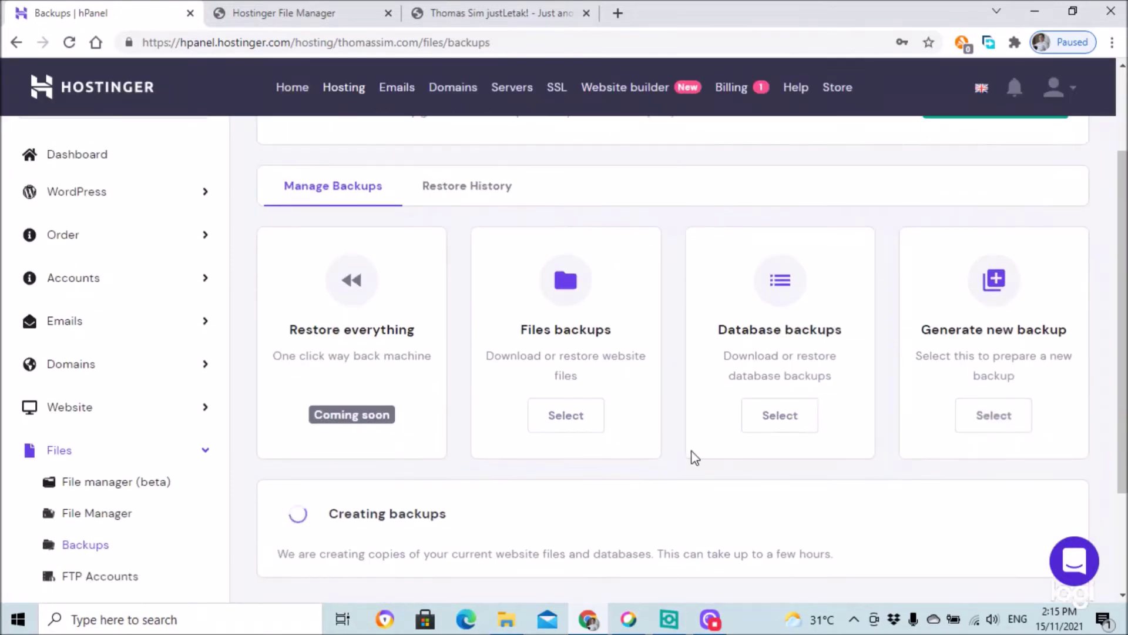
scroll(416, 453, down, 3)
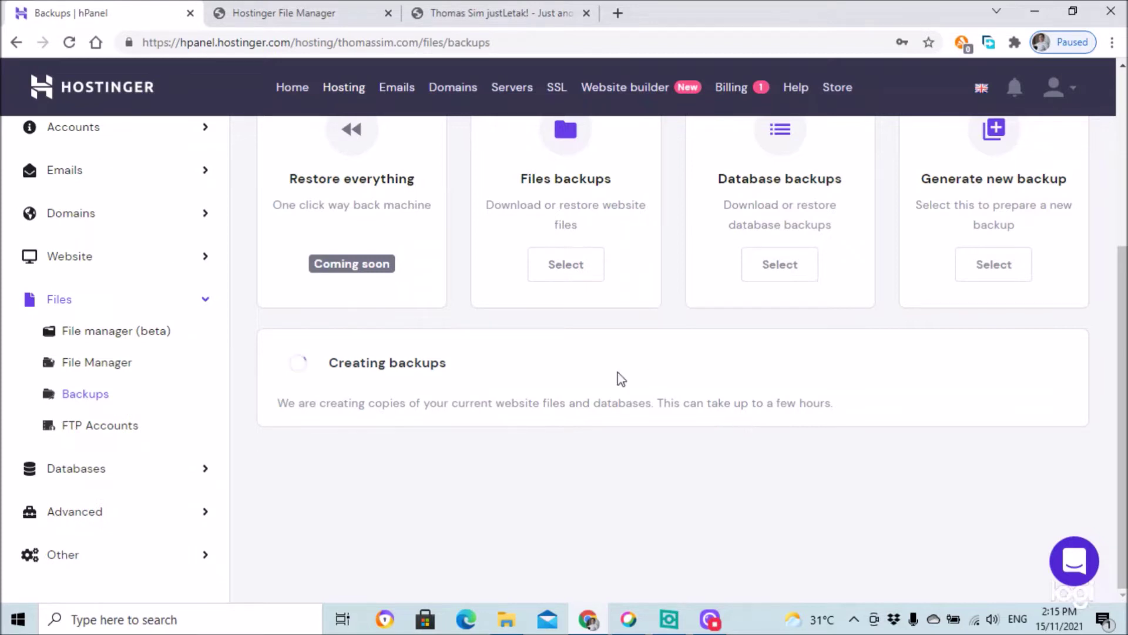
click(502, 12)
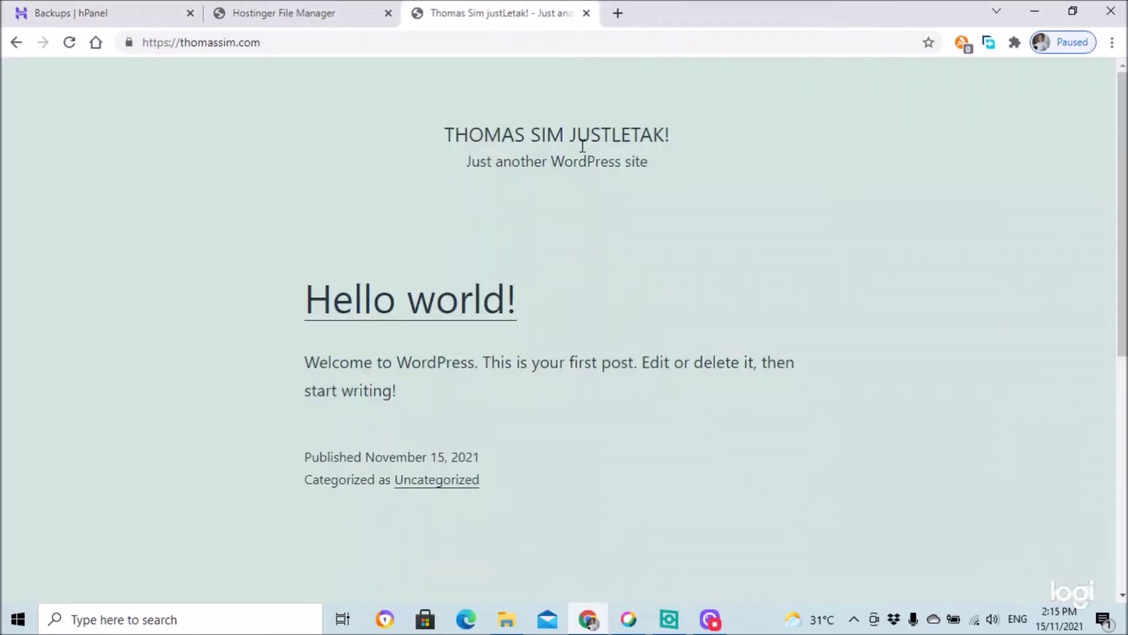
- Monitor the backup's progress on the Backups page until the creating-backups notice clears
scroll(436, 321, down, 10)
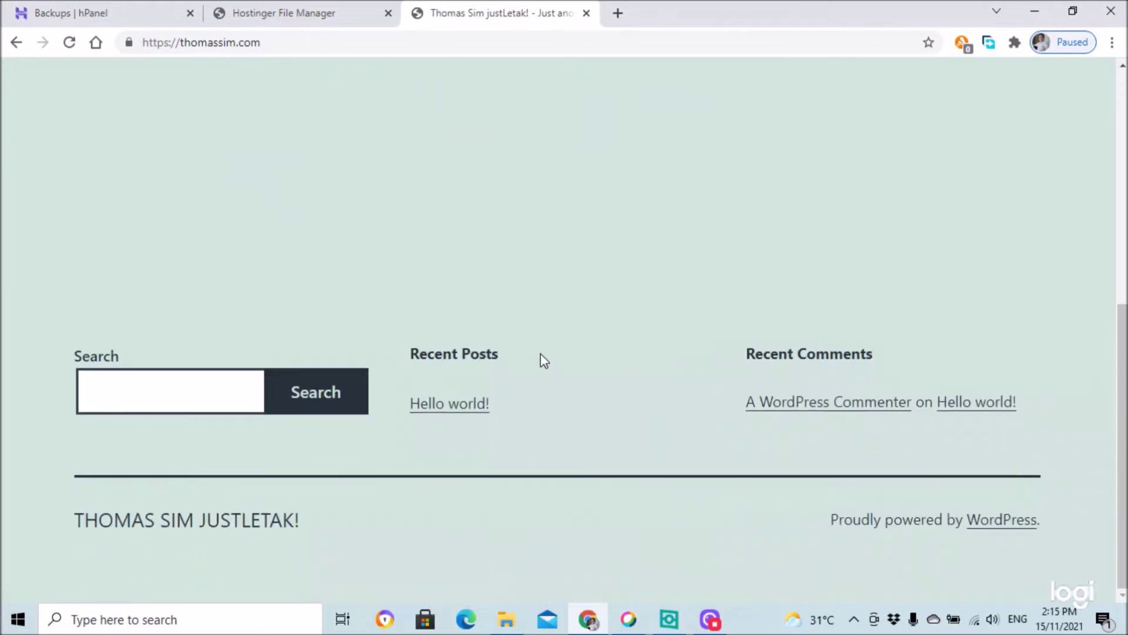
scroll(573, 380, up, 10)
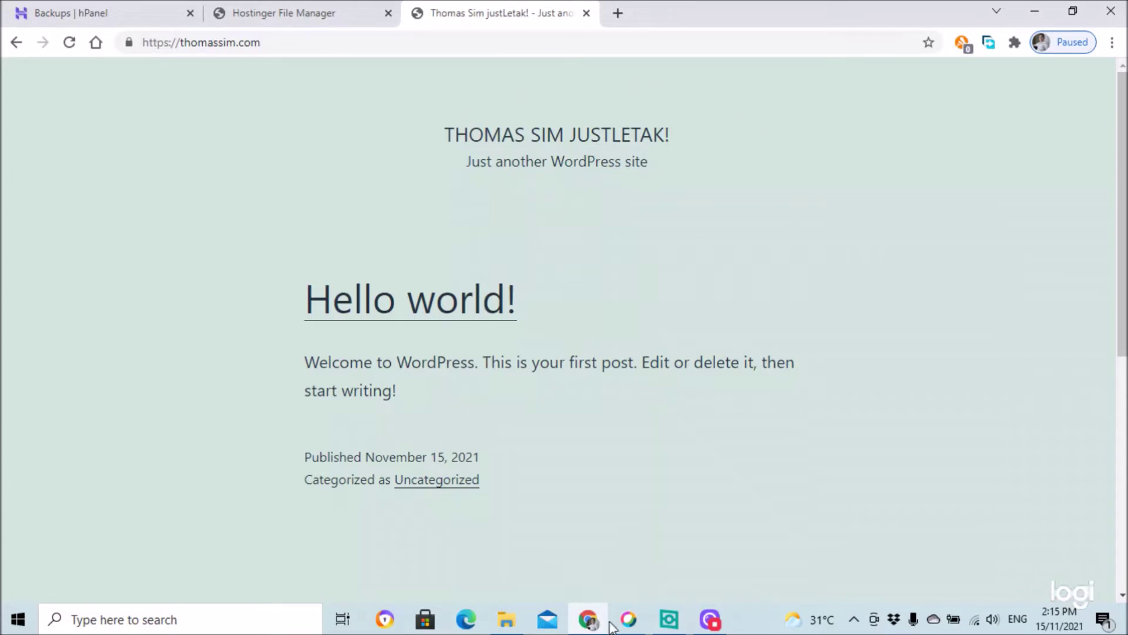
click(73, 12)
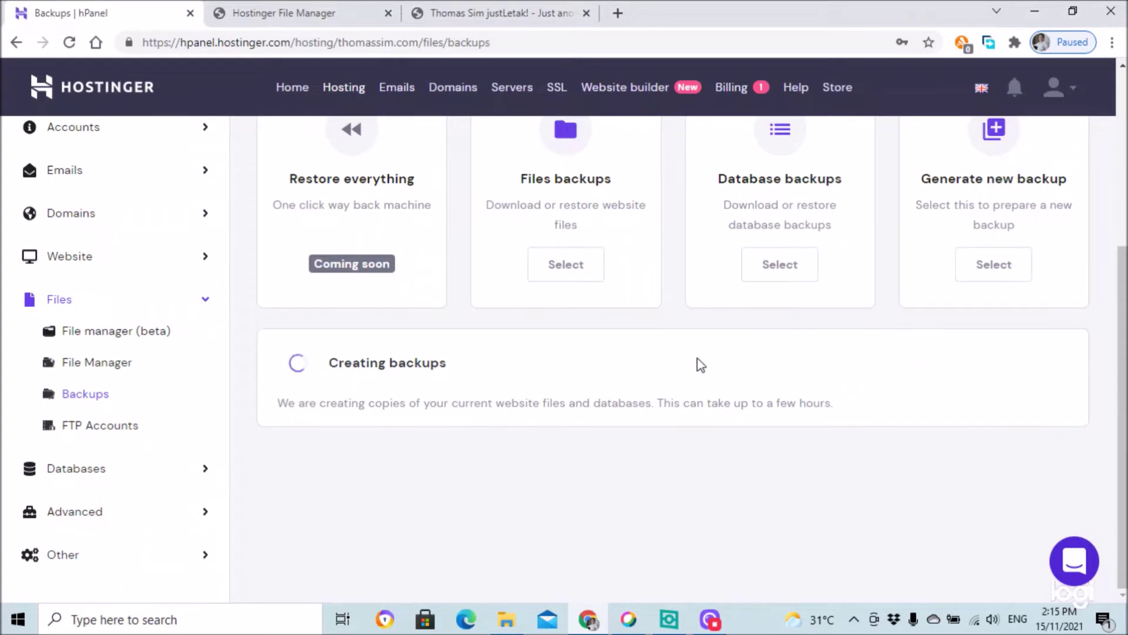
click(521, 14)
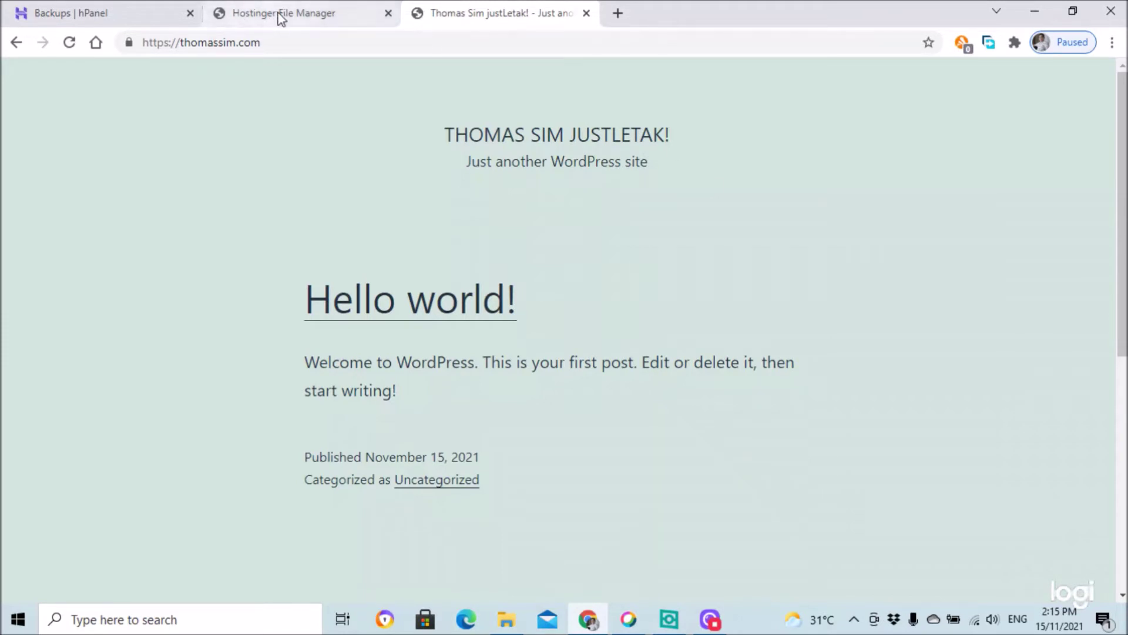
click(141, 13)
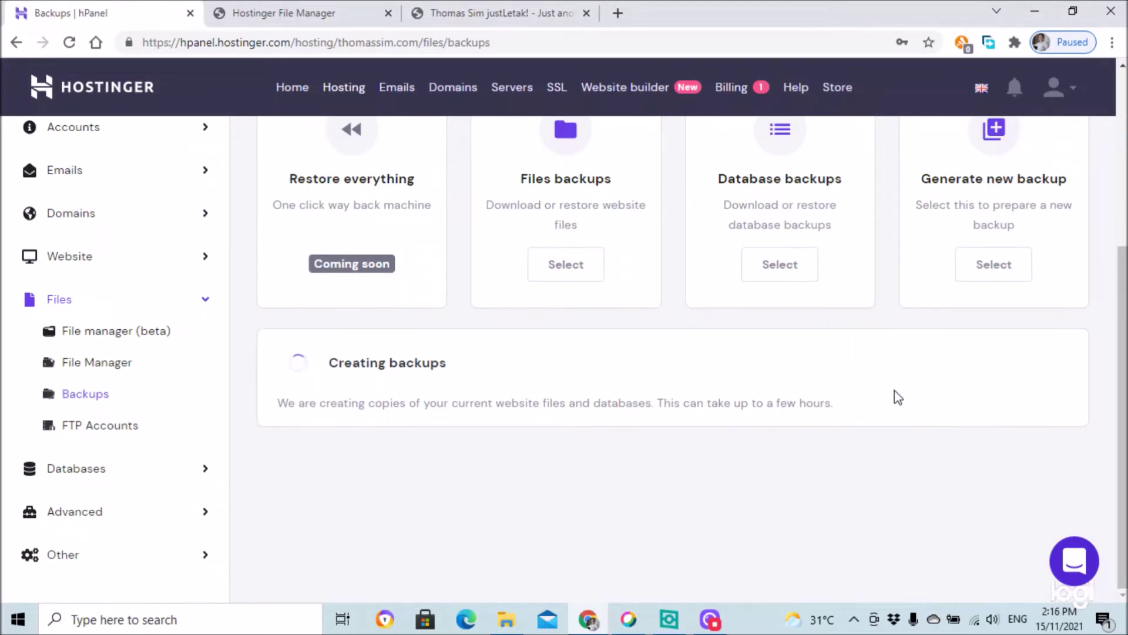
click(536, 7)
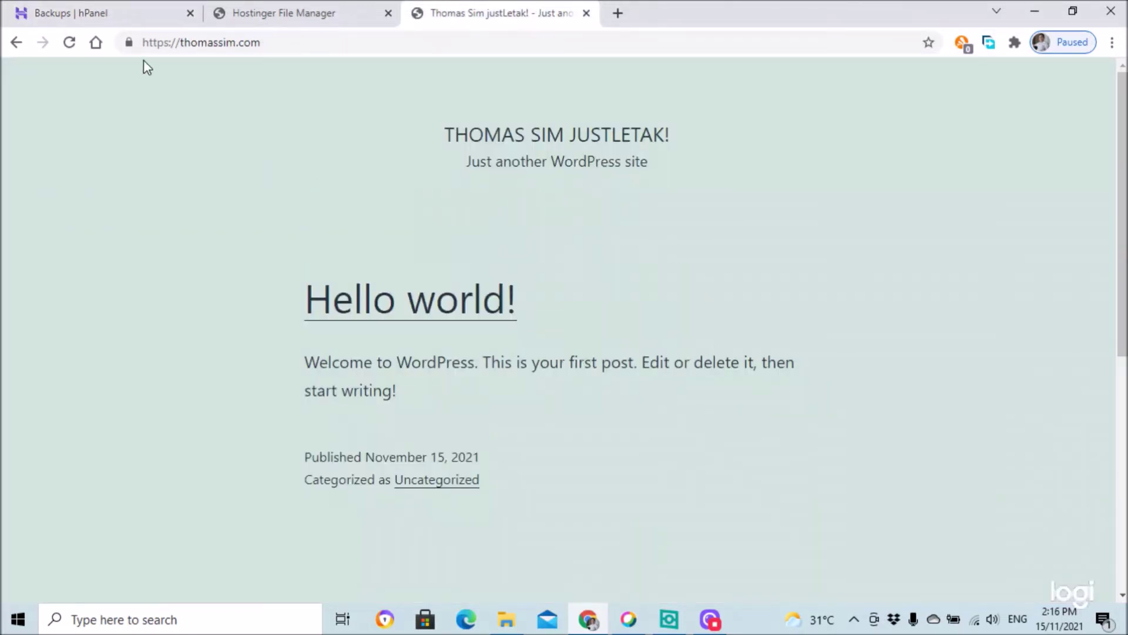
click(100, 12)
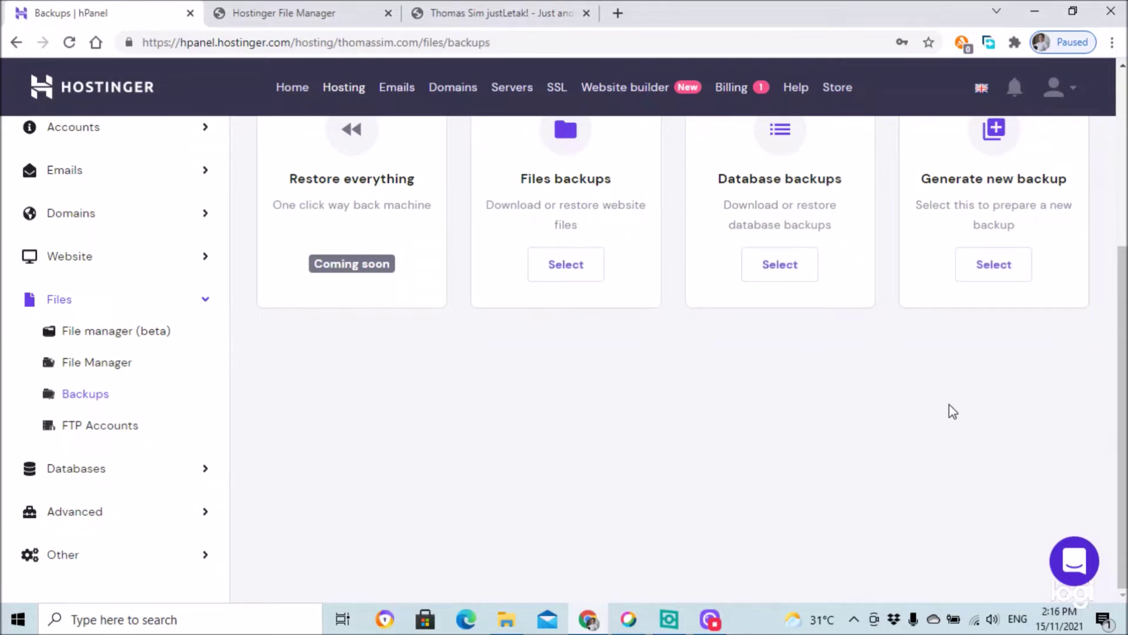
scroll(804, 438, up, 5)
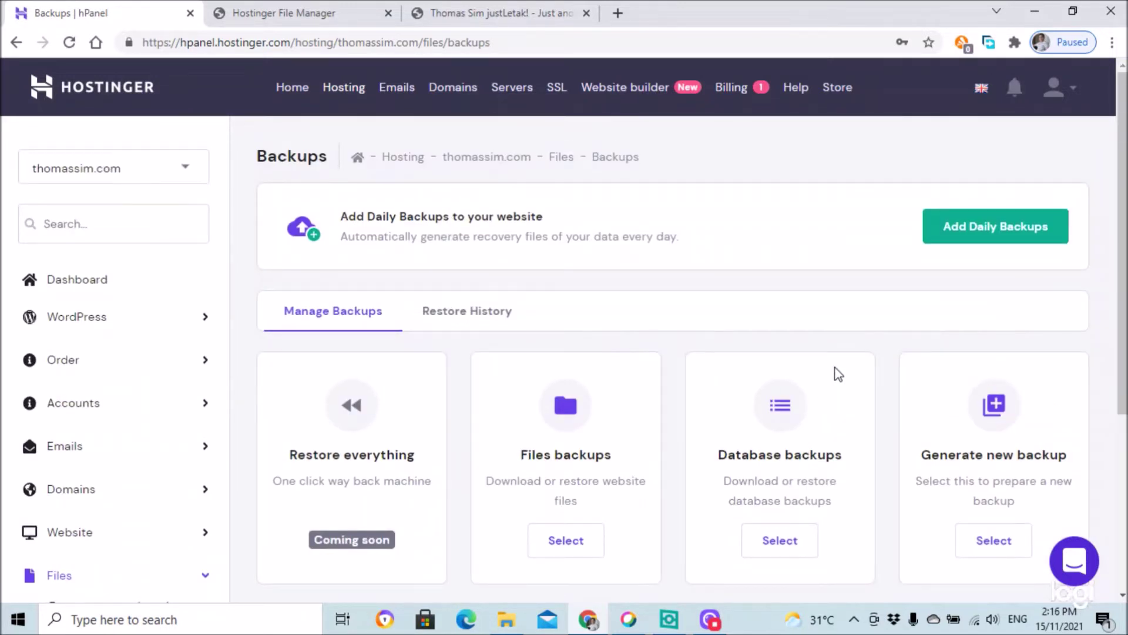
- Check the recent account notifications under the bell and dismiss them
scroll(803, 320, down, 5)
scroll(800, 320, up, 4)
scroll(801, 318, up, 1)
click(1020, 91)
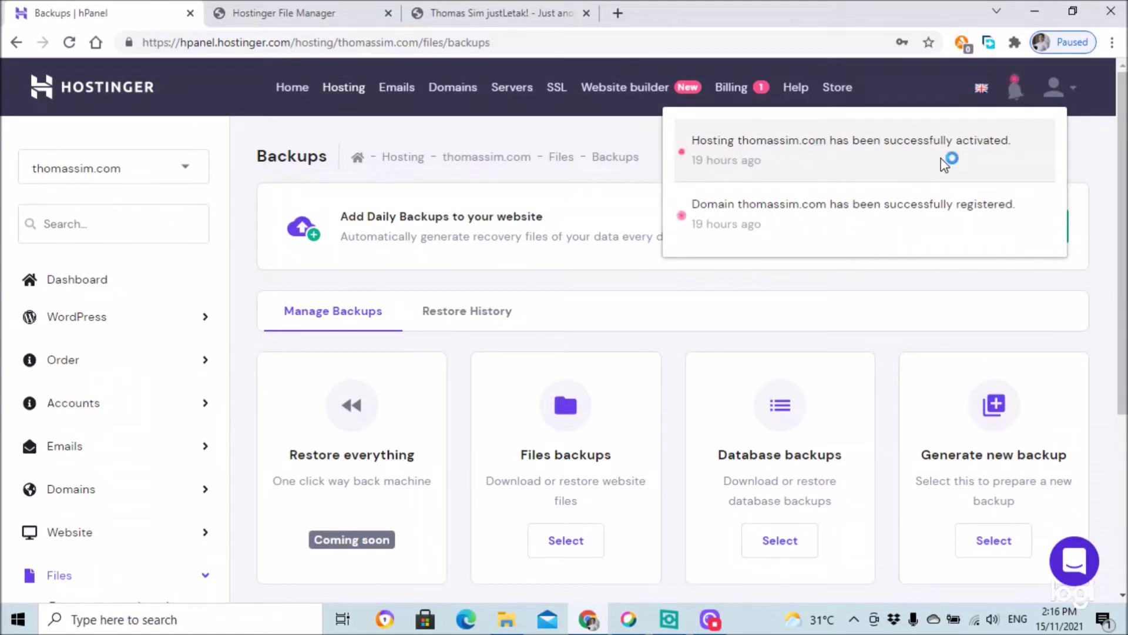
click(1095, 160)
scroll(582, 433, down, 4)
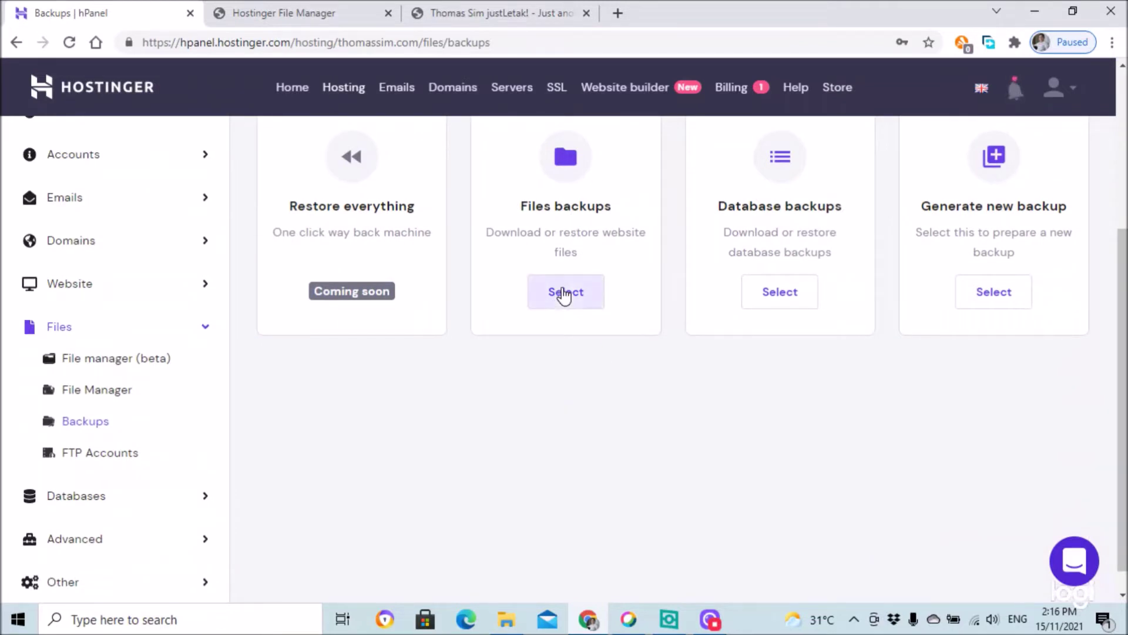
click(563, 294)
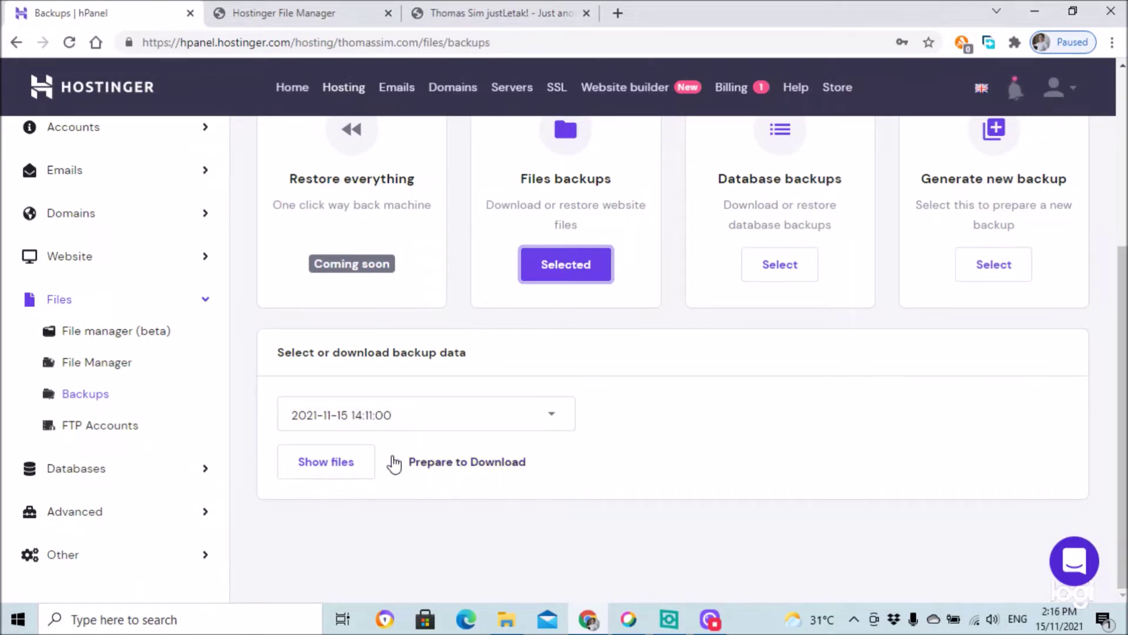
click(554, 414)
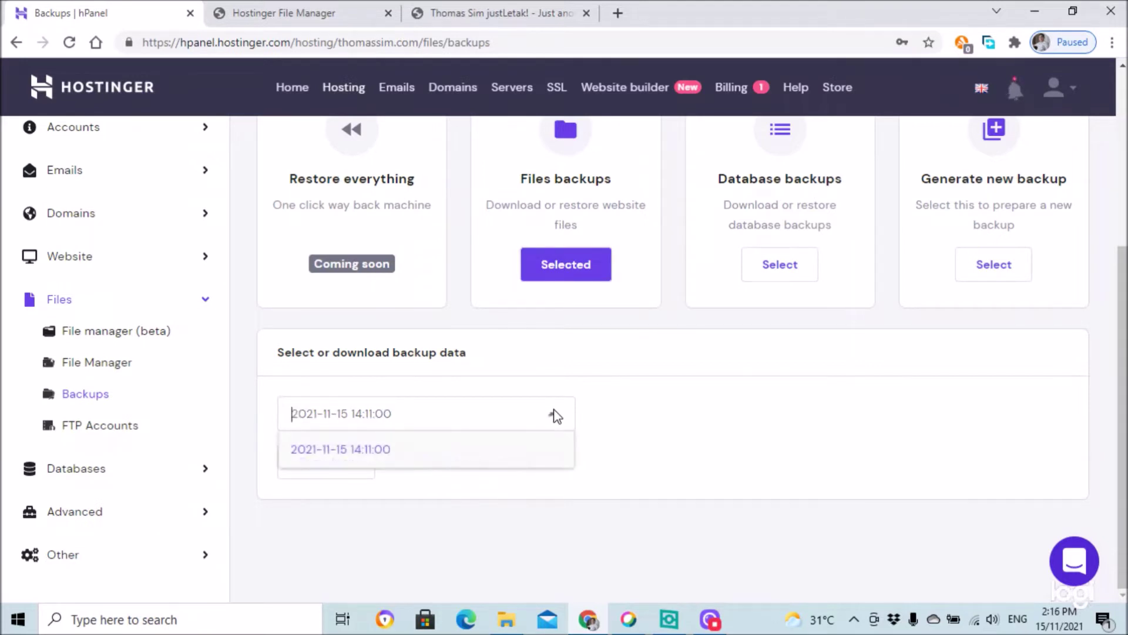
click(657, 448)
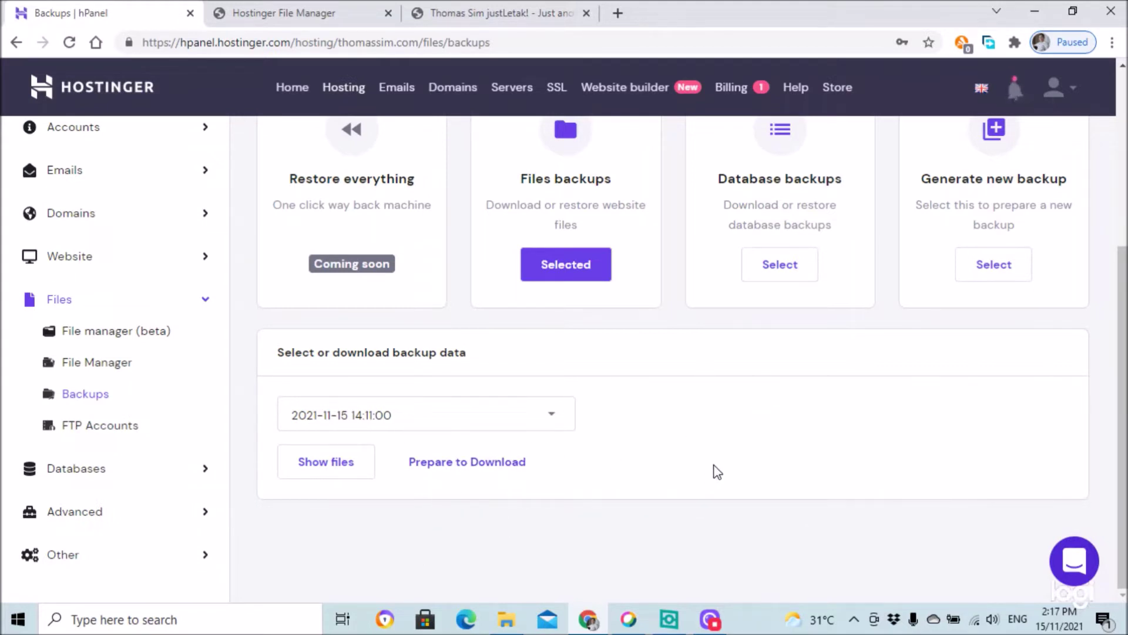
scroll(708, 471, up, 2)
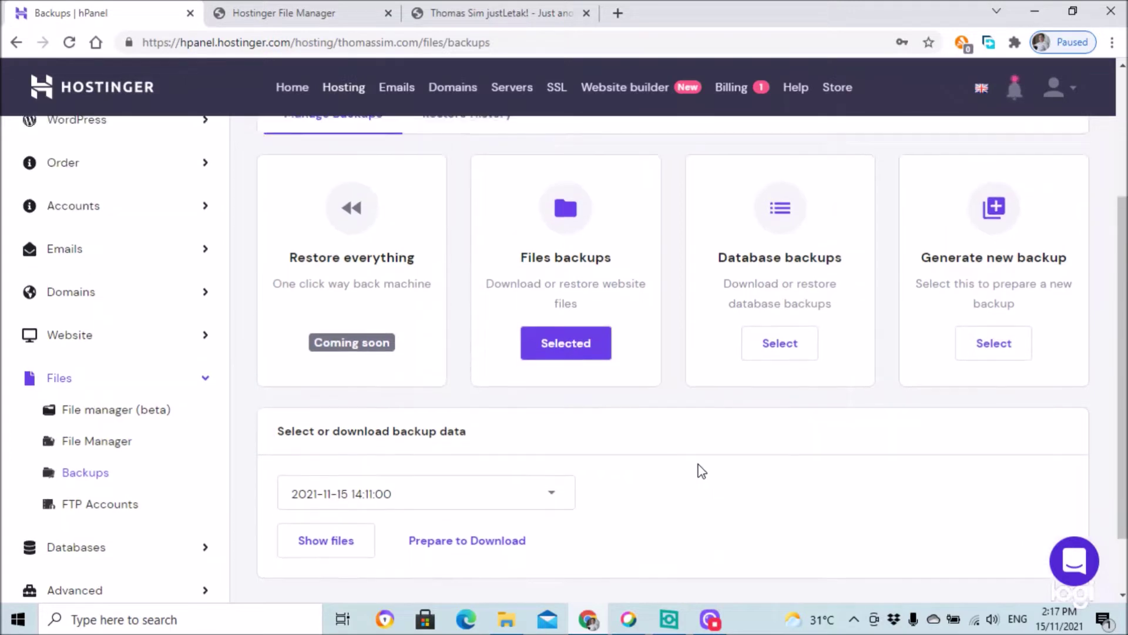
click(500, 500)
click(357, 531)
scroll(446, 506, down, 2)
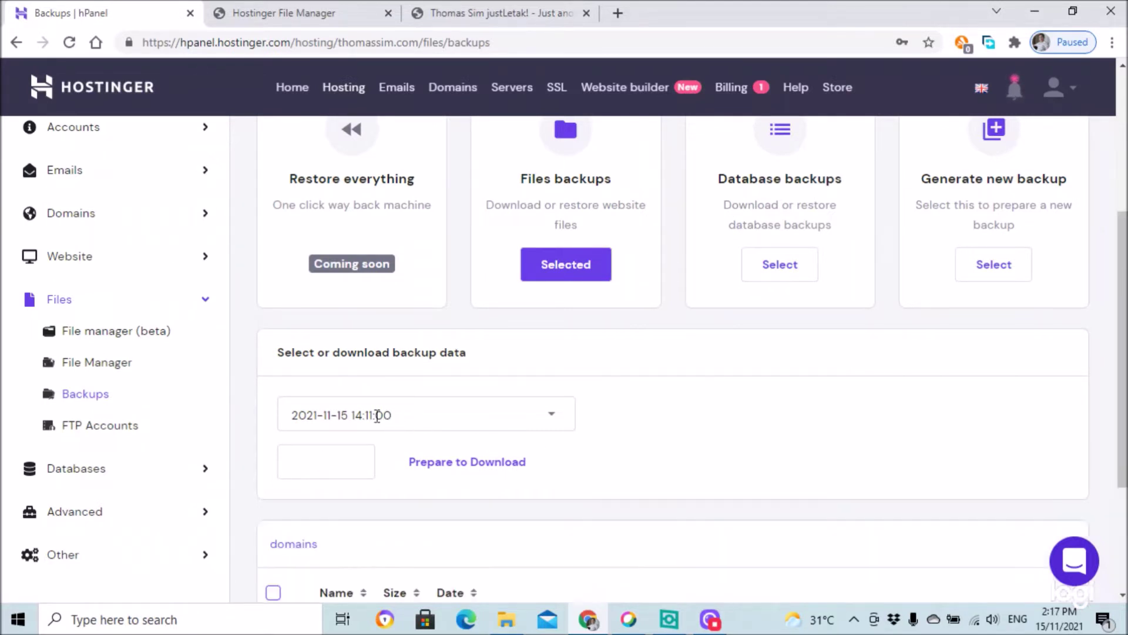
- Tick and then untick the thomassim.com folder in the backup file list, then view the live site
scroll(484, 423, down, 3)
scroll(532, 470, down, 1)
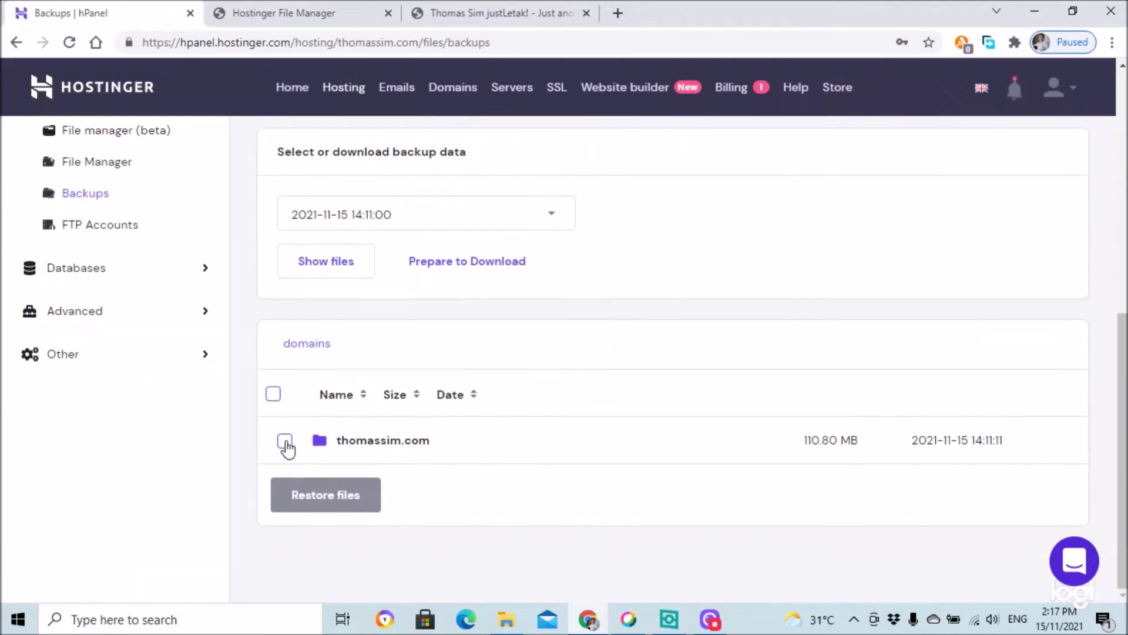
click(286, 447)
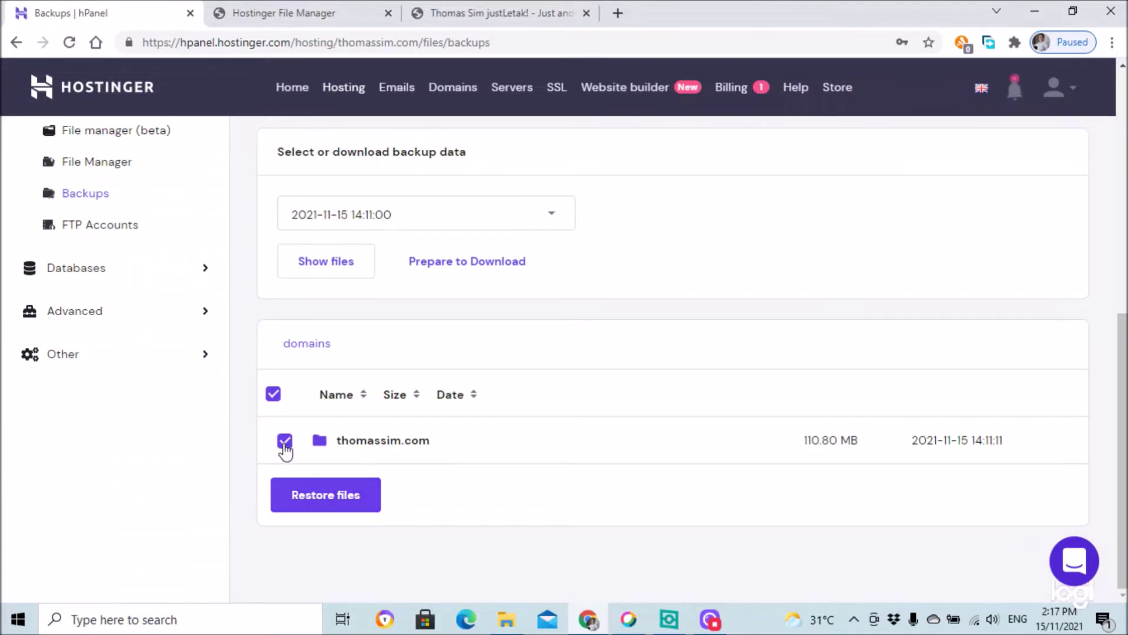
click(285, 446)
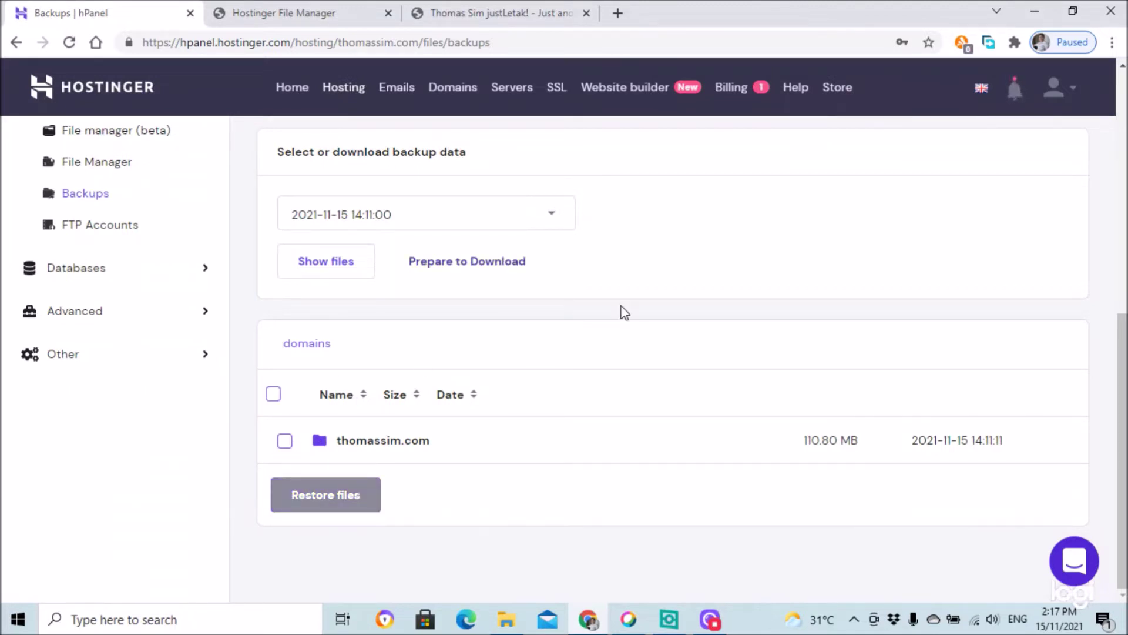
scroll(622, 313, up, 5)
scroll(627, 311, up, 3)
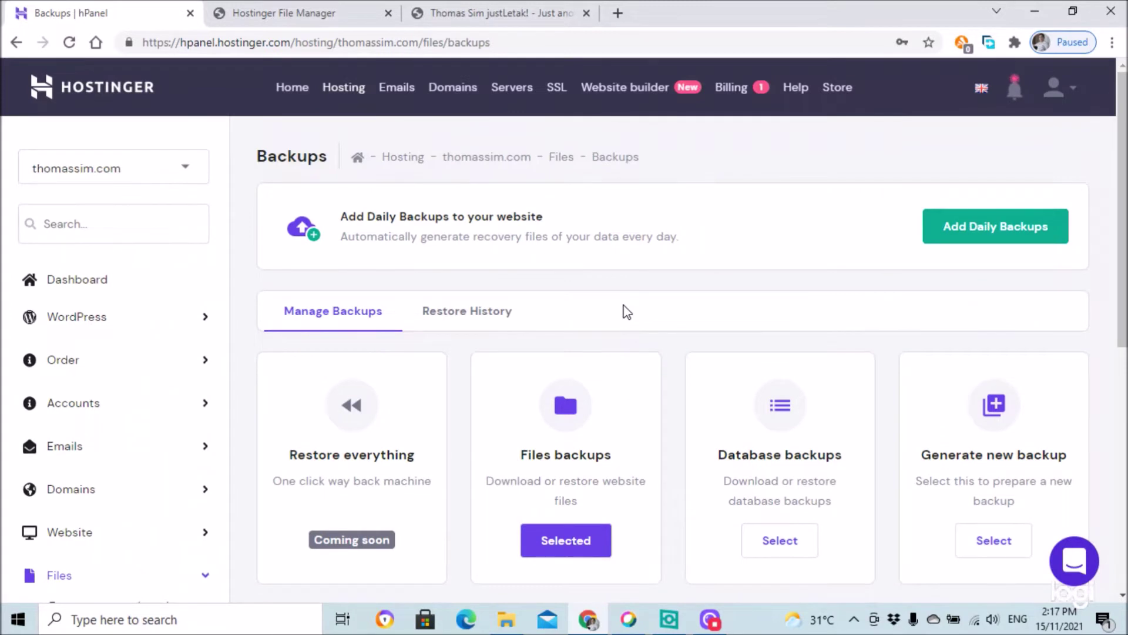
click(509, 11)
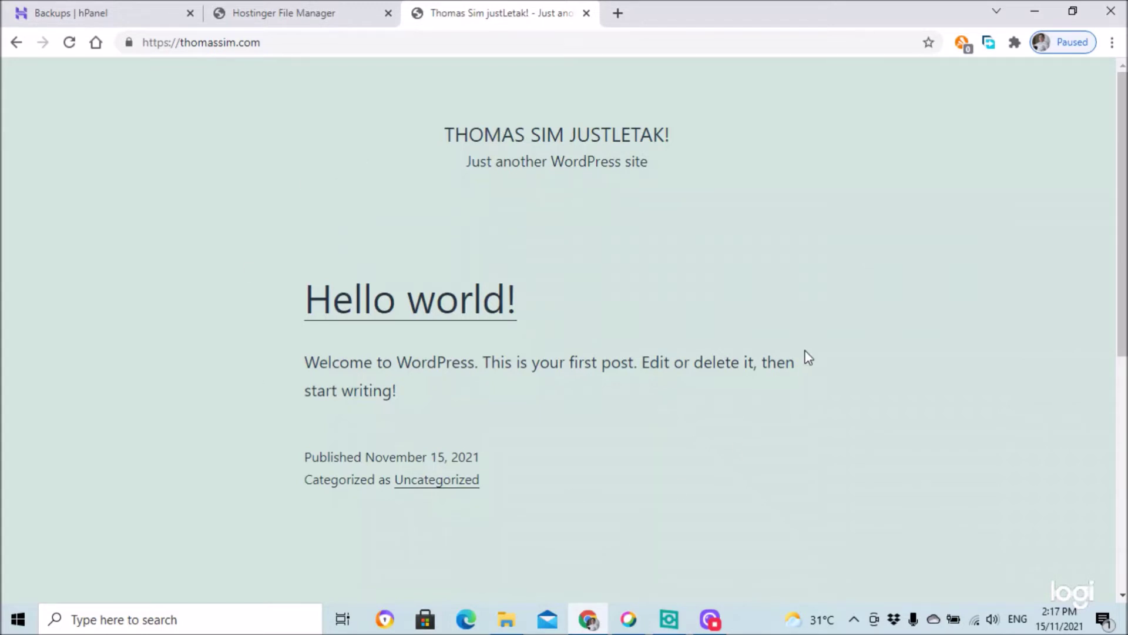
- Re-mark the thomassim.com folder for restoring and check the live Hello world! site
click(101, 5)
scroll(512, 369, down, 4)
scroll(471, 469, down, 4)
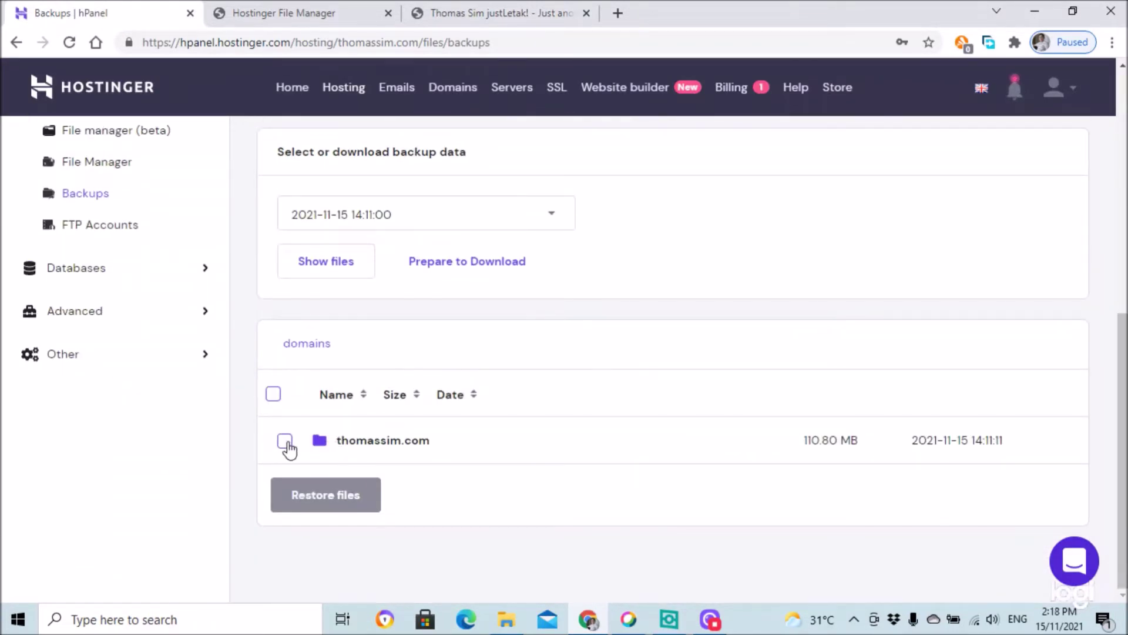
click(285, 442)
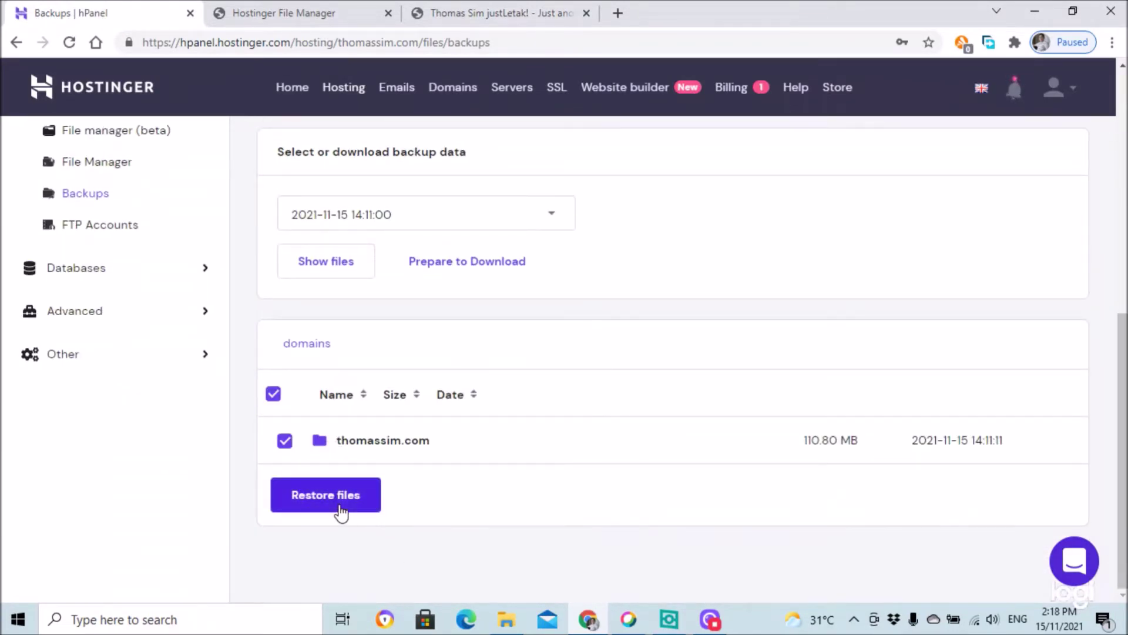
click(521, 20)
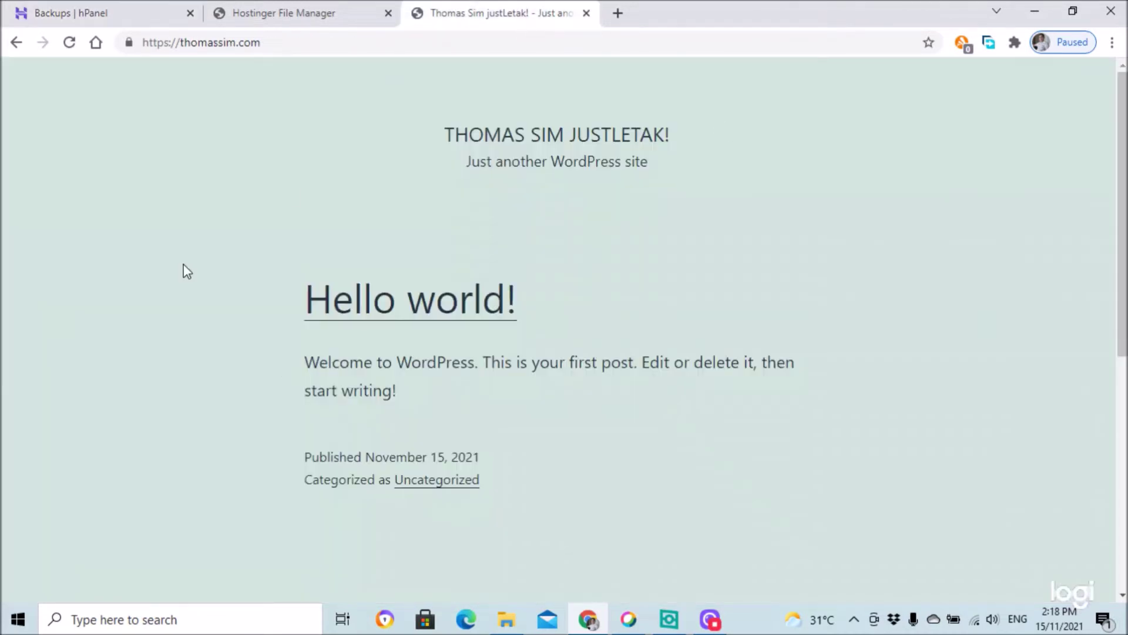
- Uncheck the select-all box to clear the thomassim.com restore selection
click(111, 12)
scroll(764, 322, up, 5)
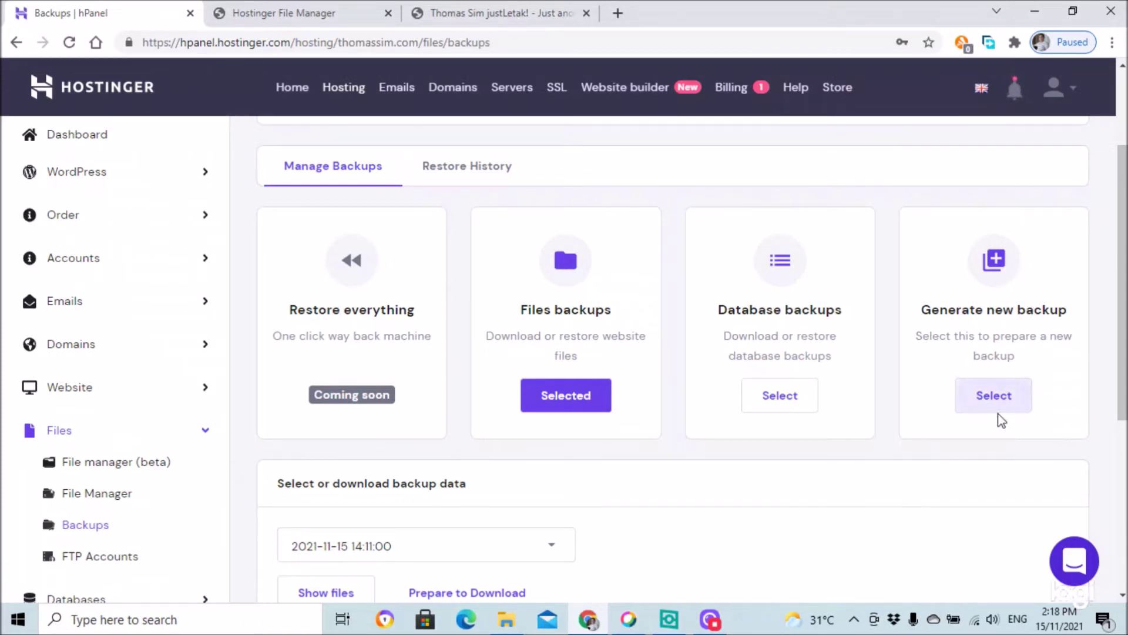
scroll(887, 488, down, 4)
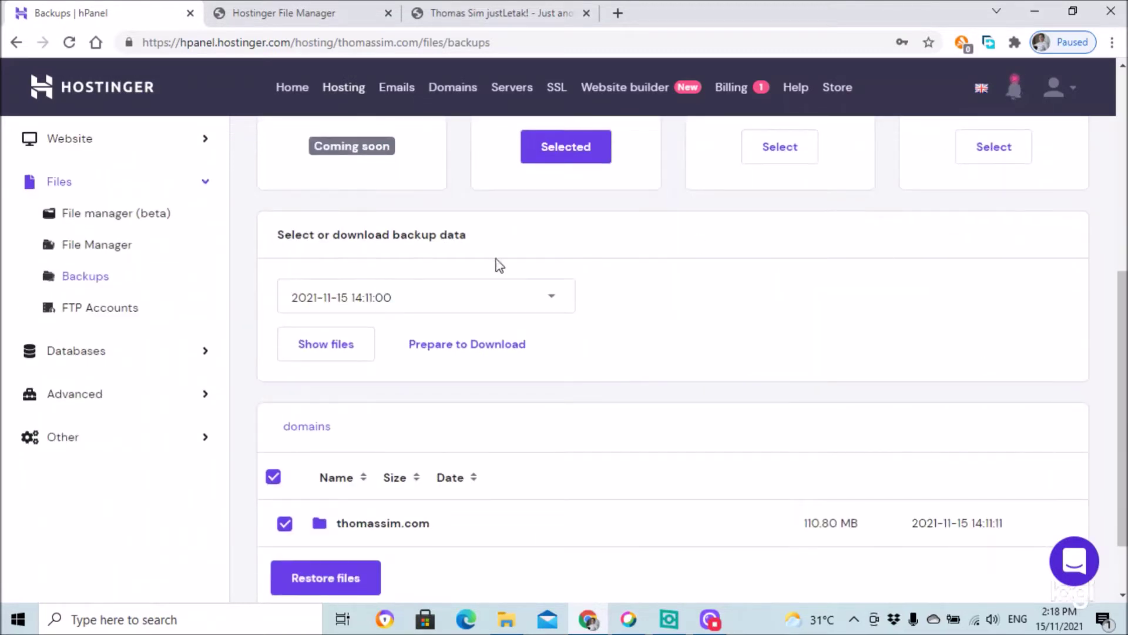
click(273, 479)
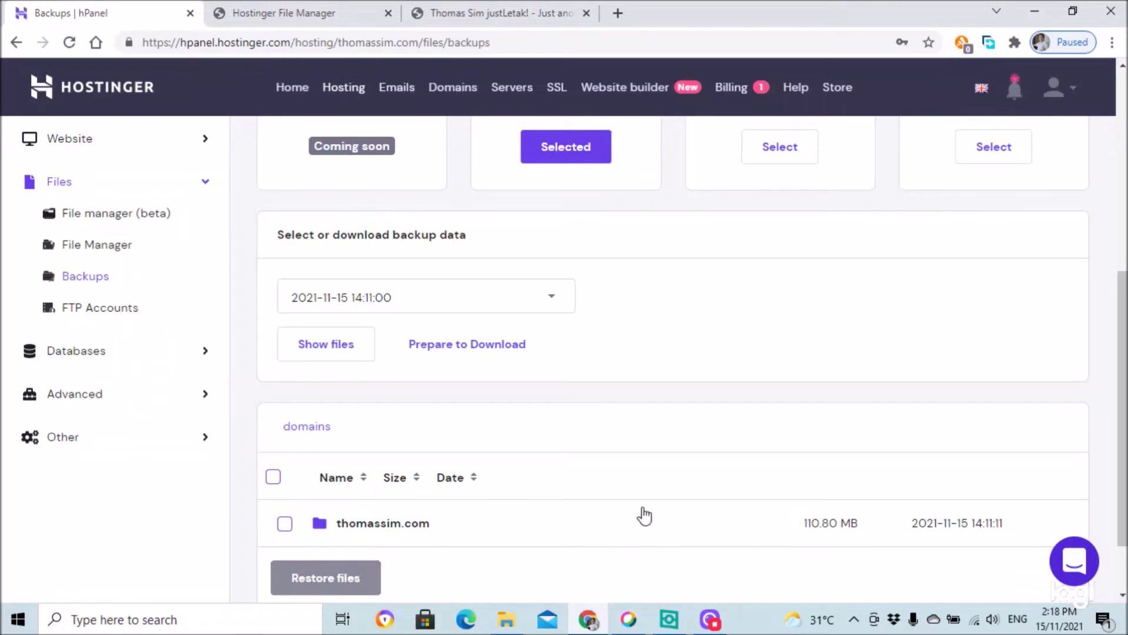
- Expand the Website section in the hPanel sidebar
scroll(643, 517, up, 6)
scroll(640, 488, down, 5)
scroll(640, 491, up, 5)
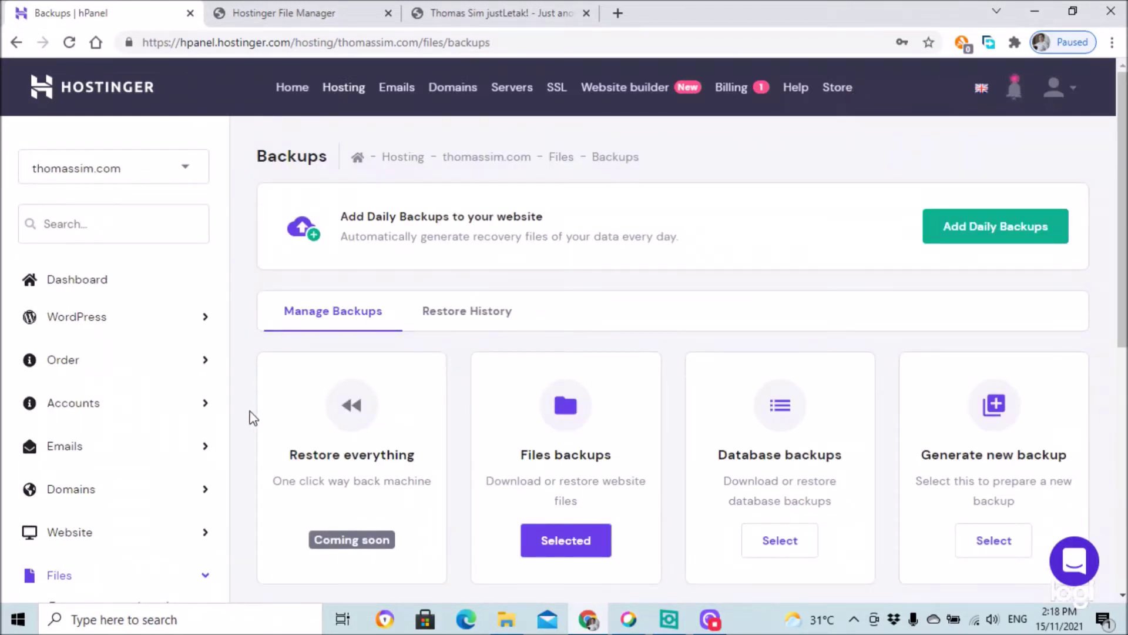
scroll(235, 409, down, 3)
click(90, 371)
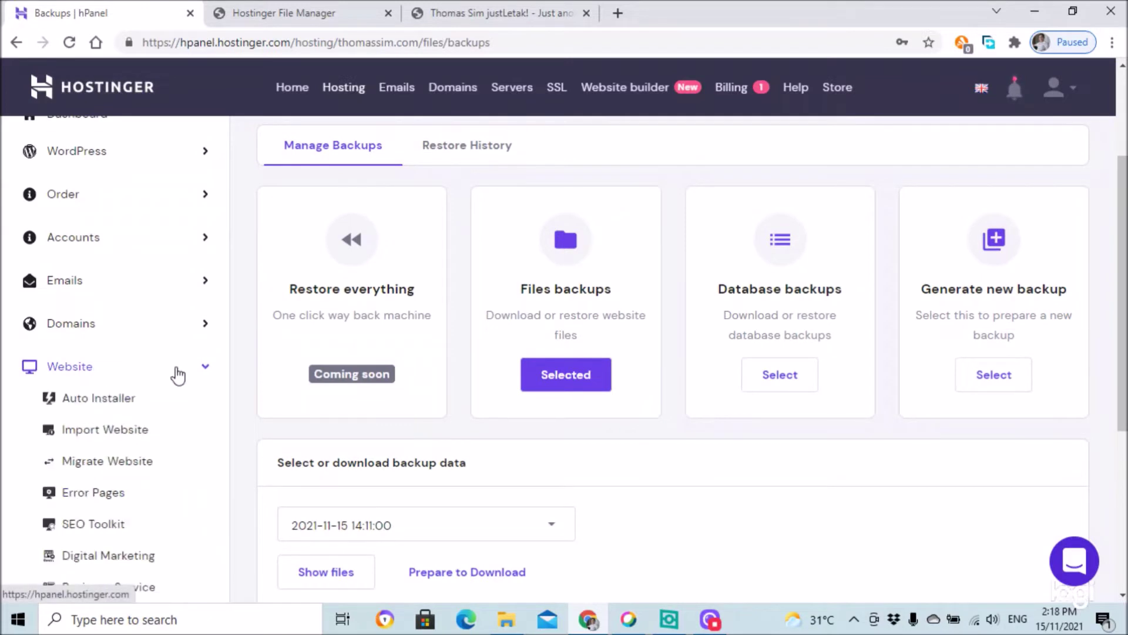
scroll(199, 411, down, 3)
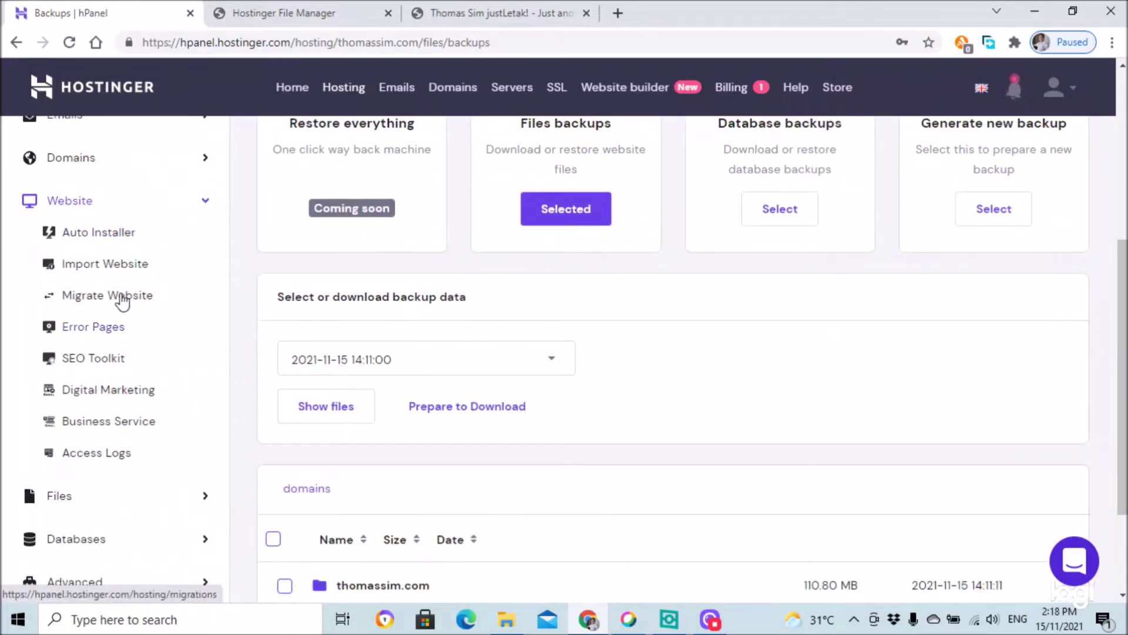
- Open Migrate Website in a new tab to view the empty Migrations Requests list
click(122, 299)
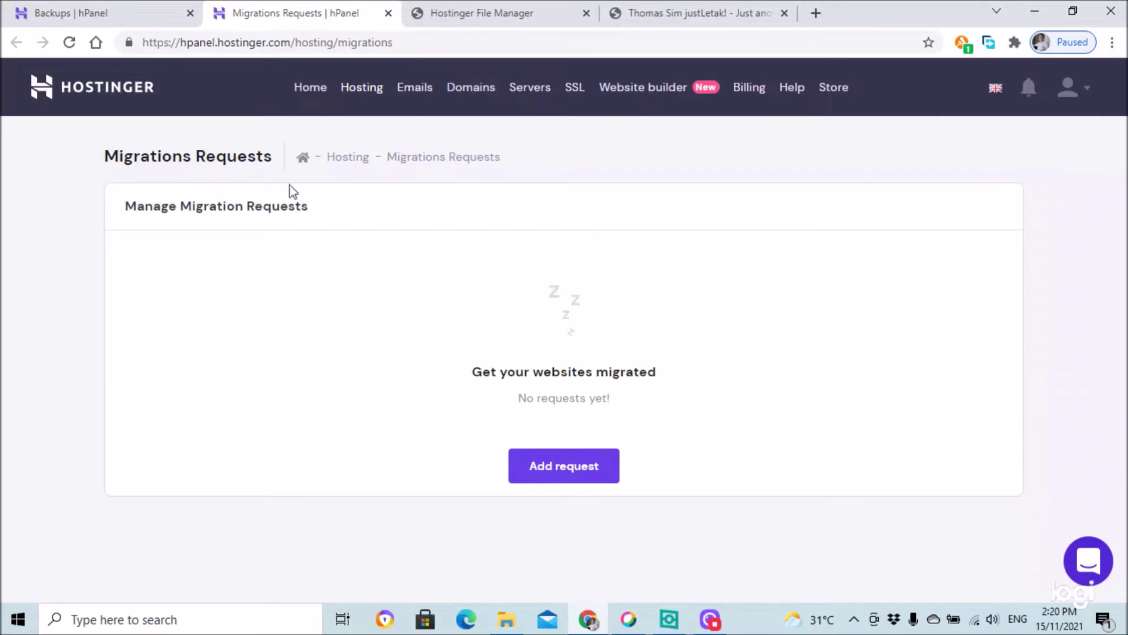
- Open the thomassim.com WordPress Dashboard card and run Update info to load cache and update settings
click(132, 94)
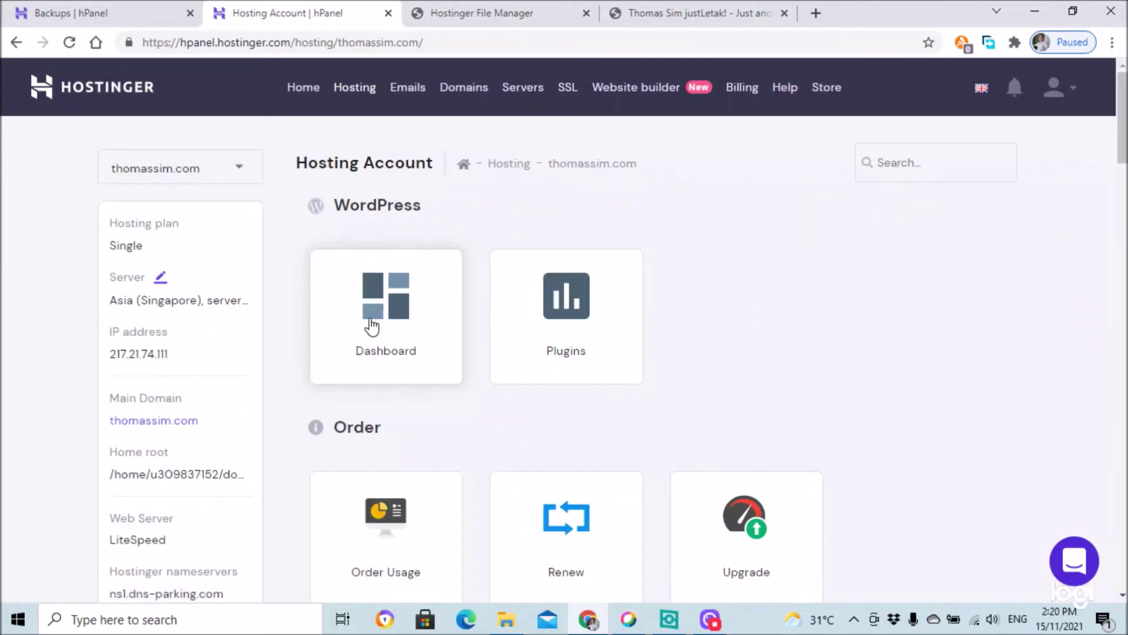
scroll(621, 352, down, 2)
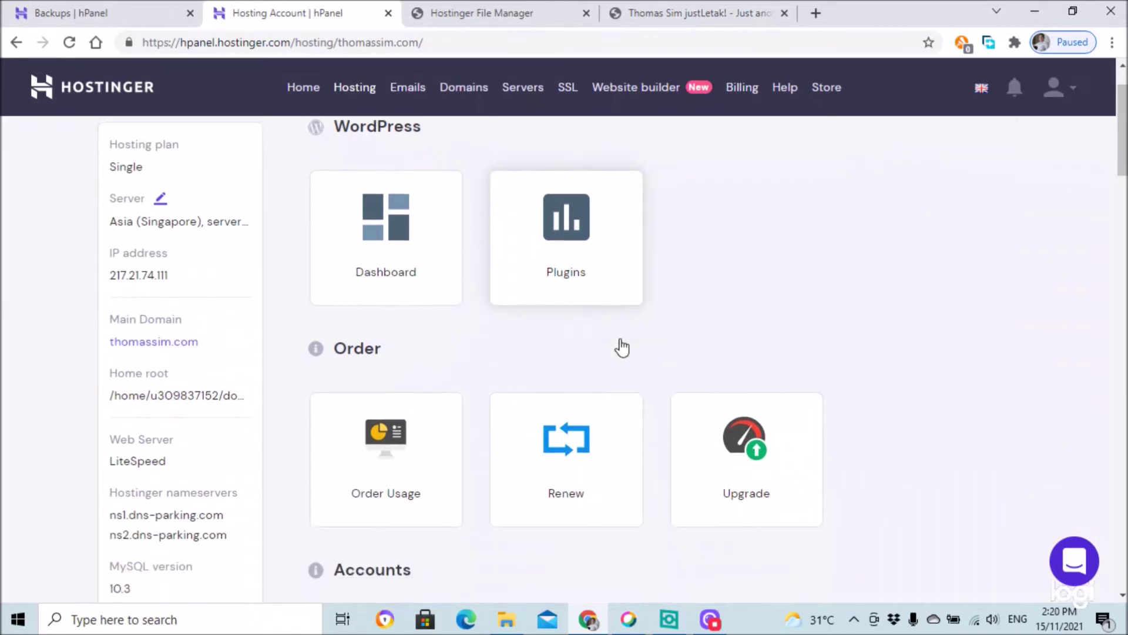
click(391, 228)
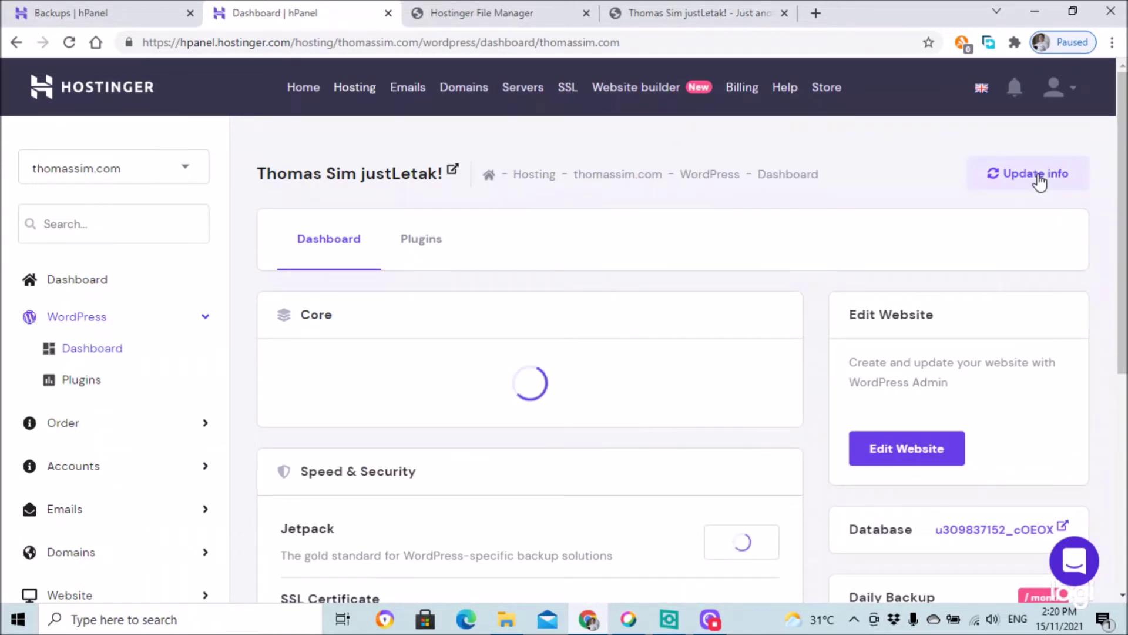
click(1019, 179)
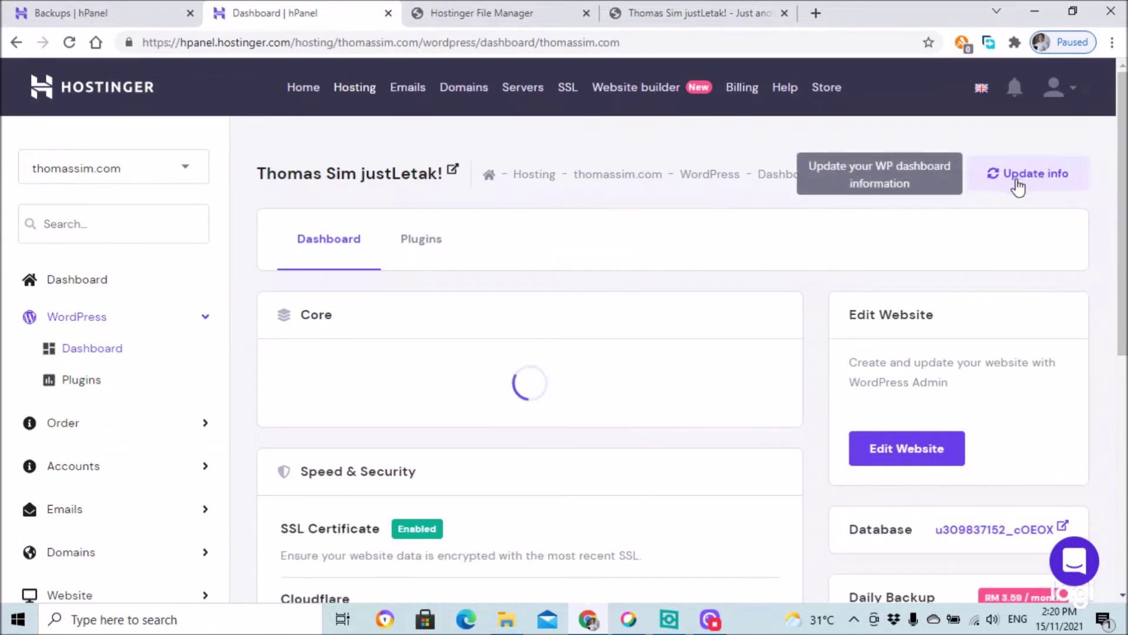
scroll(639, 468, down, 7)
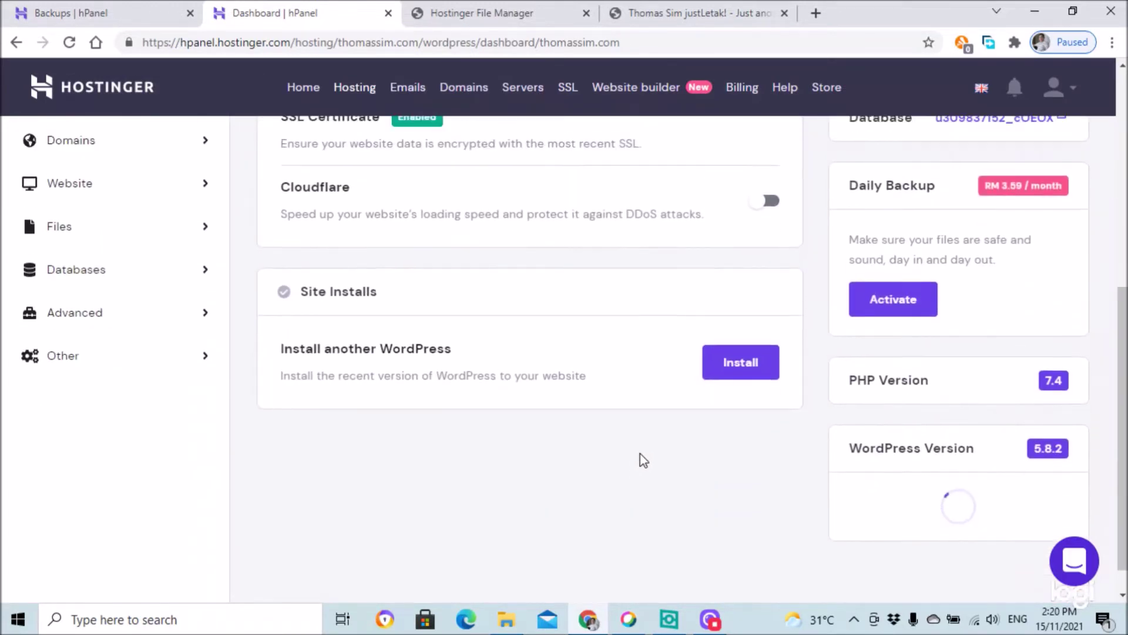
scroll(643, 461, up, 7)
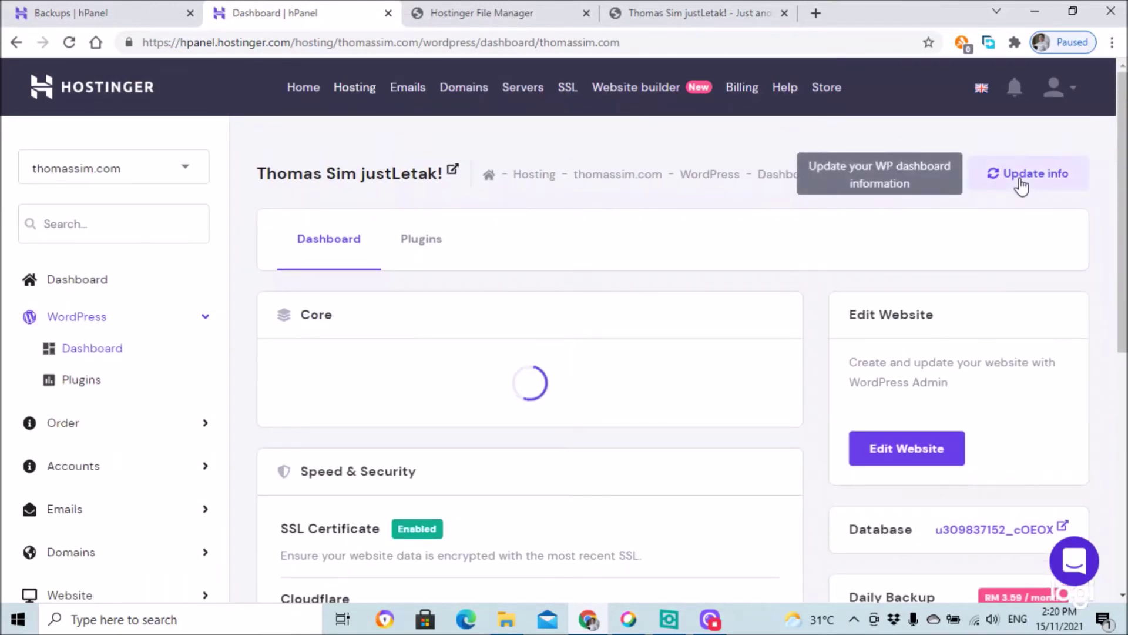
scroll(612, 328, down, 5)
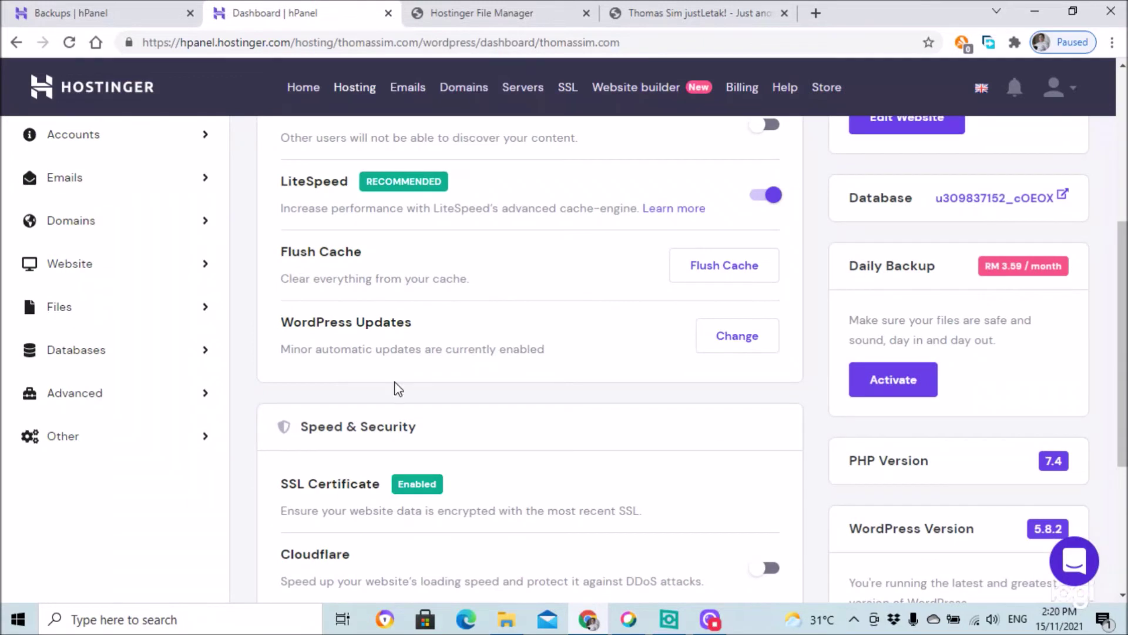
click(729, 272)
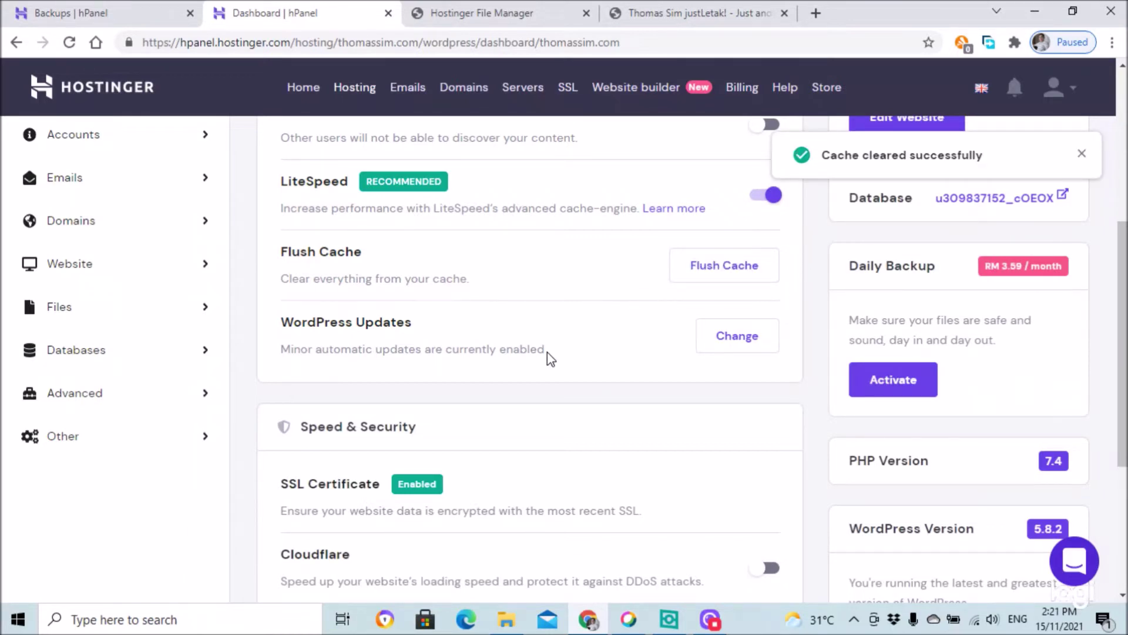
scroll(548, 351, up, 3)
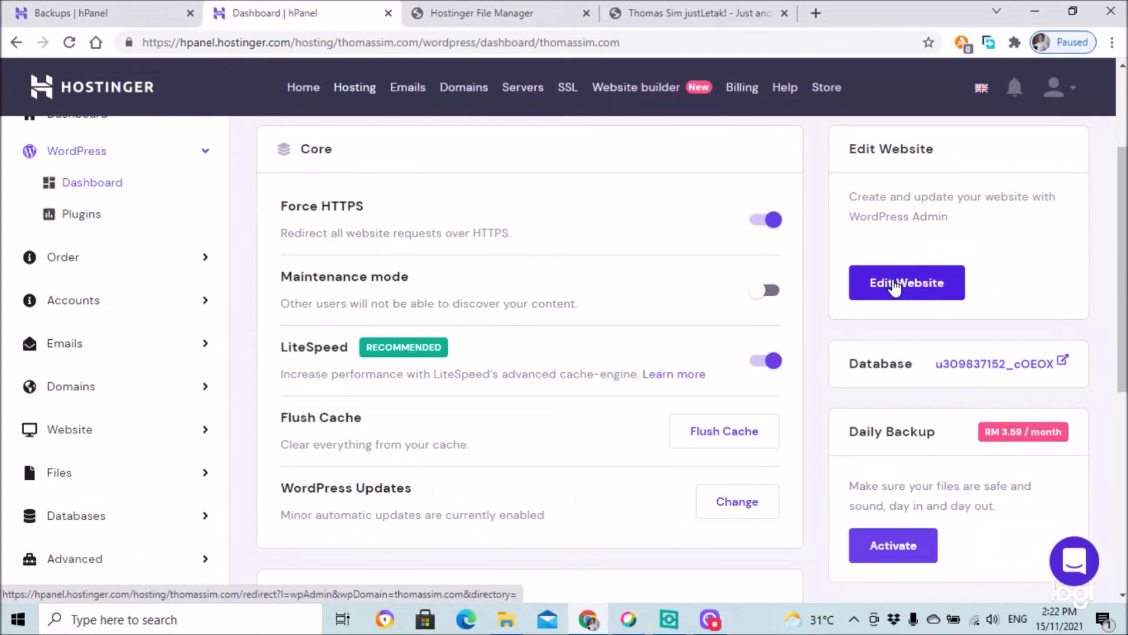
- Open wp-admin via Edit Website and highlight the wp-admin part of the address
click(932, 282)
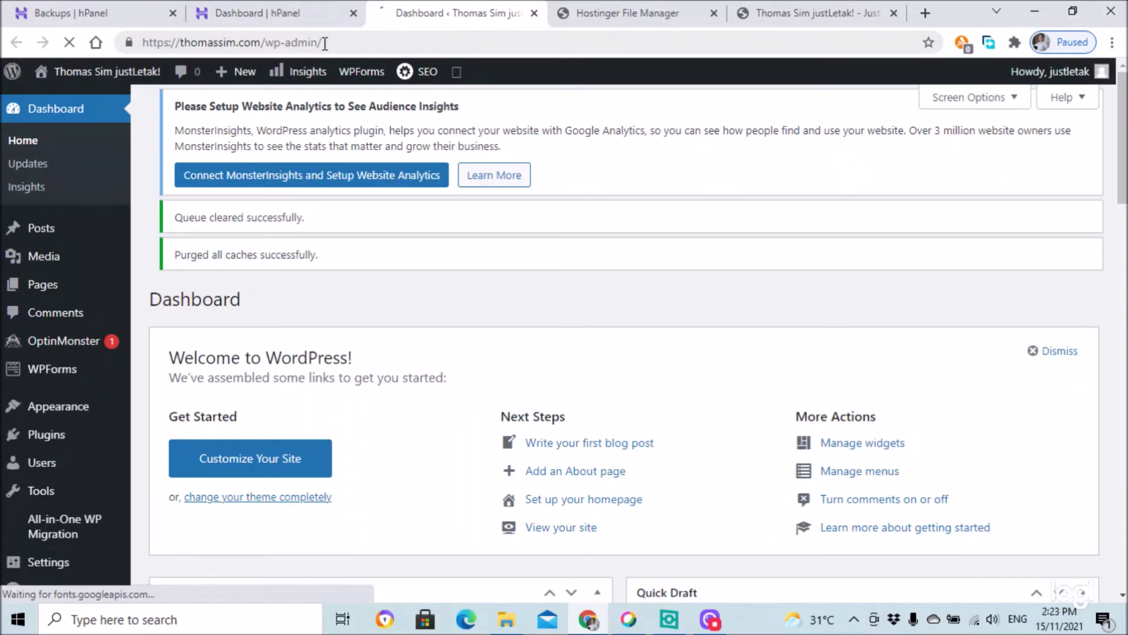
click(325, 42)
drag(325, 43, 266, 42)
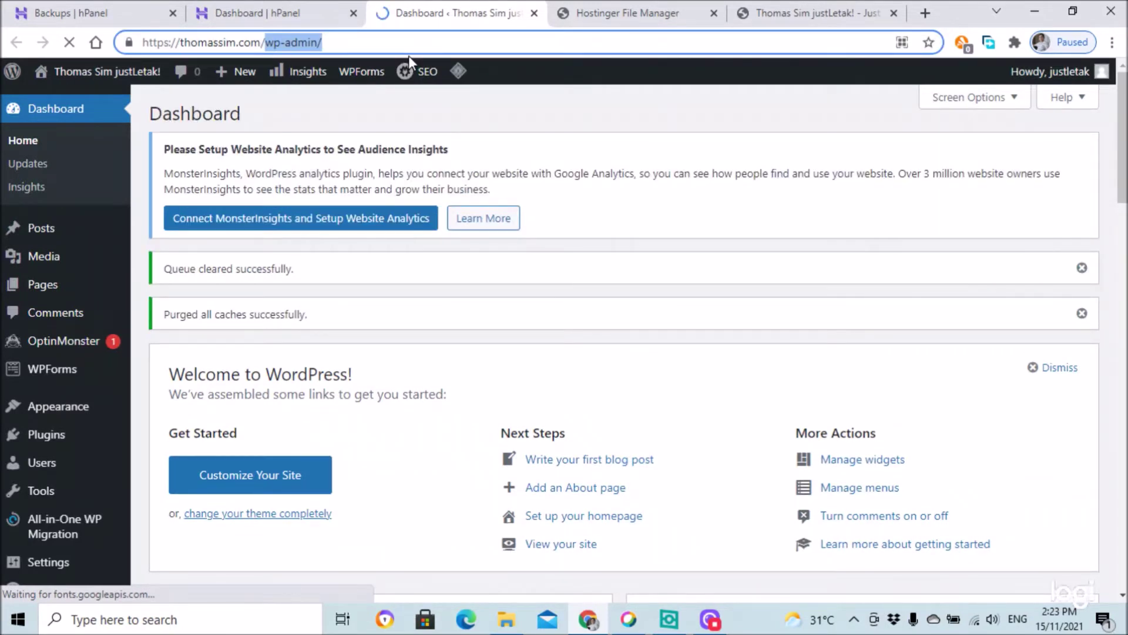
click(371, 44)
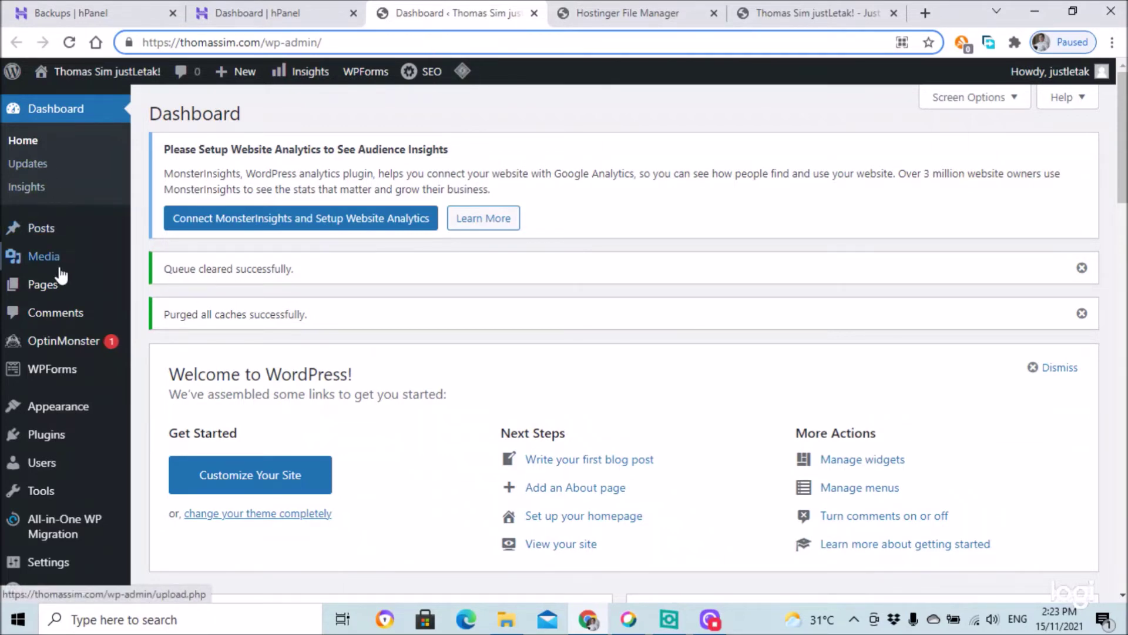
- Look over the Dashboard and sidebar menus for WPForms, OptinMonster, All in One SEO and LiteSpeed Cache
scroll(61, 282, down, 2)
scroll(61, 288, down, 4)
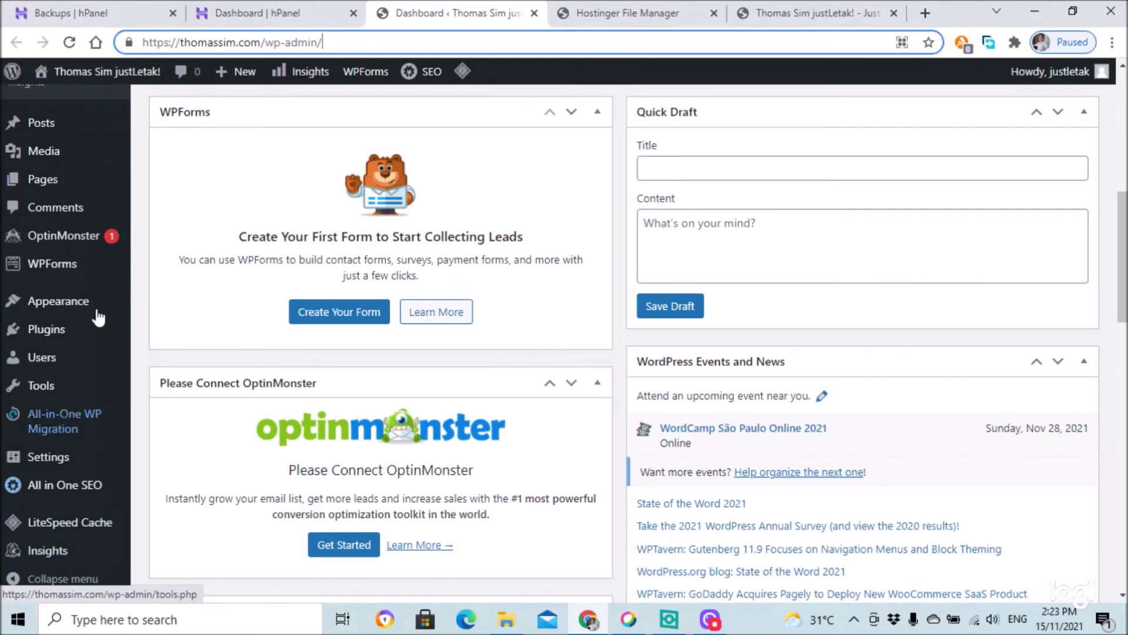
scroll(69, 173, up, 2)
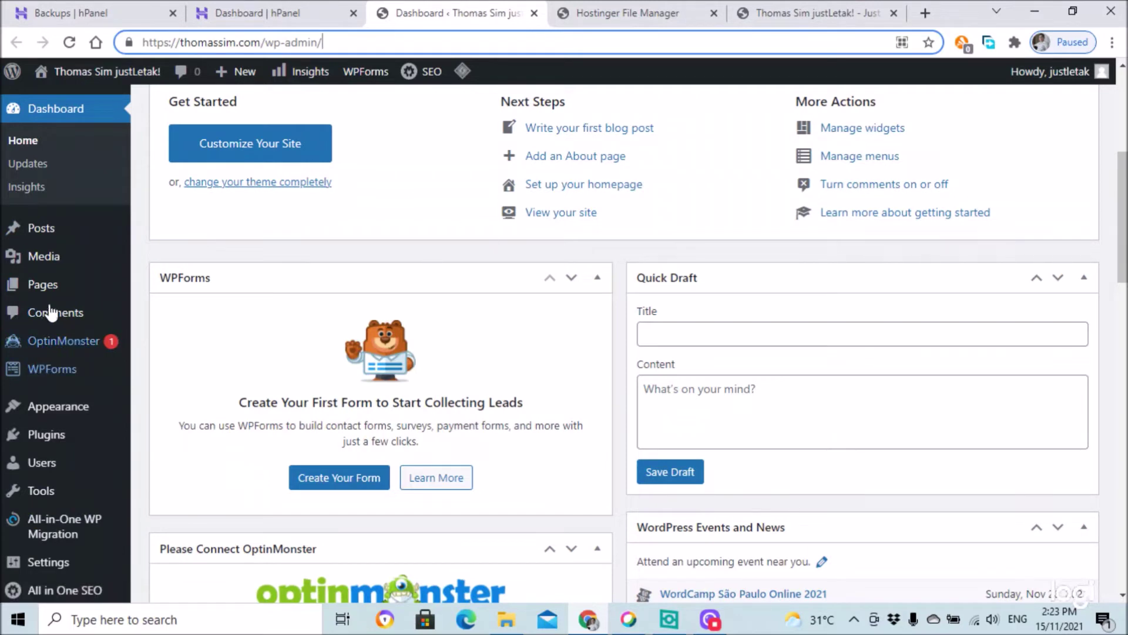
scroll(53, 313, down, 1)
scroll(52, 318, down, 1)
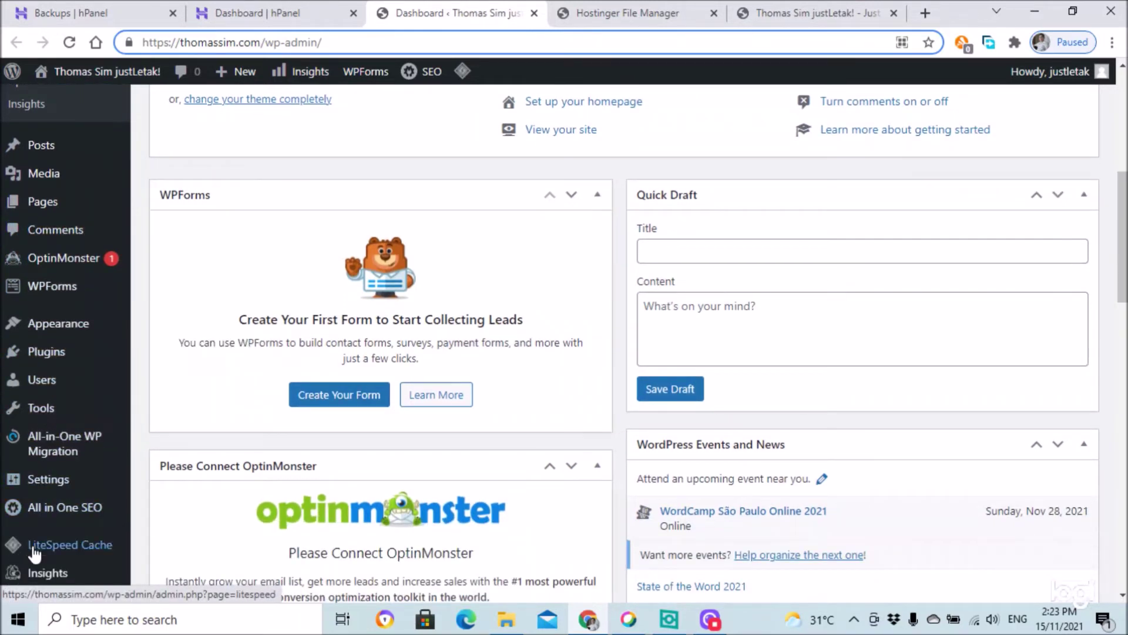
scroll(41, 546, down, 2)
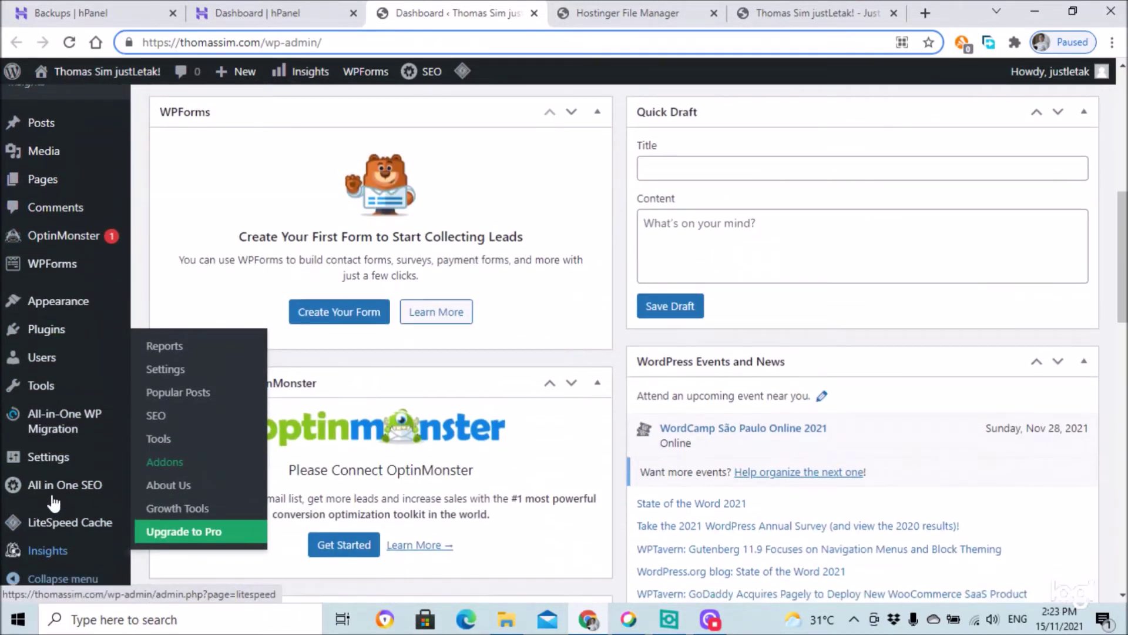
mouse_move(58, 464)
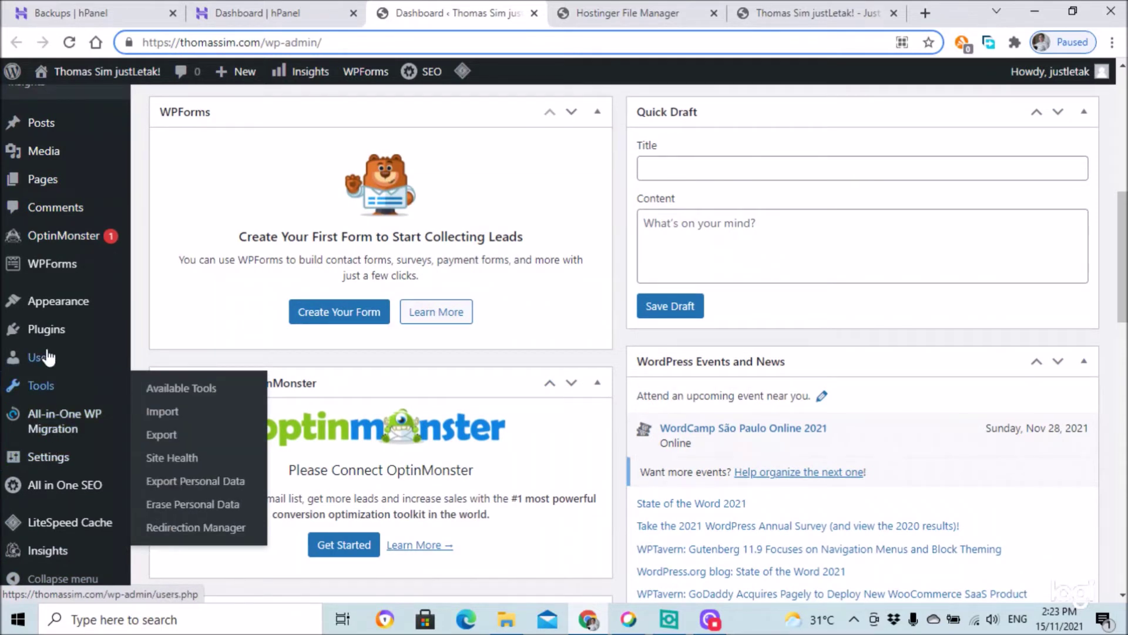
mouse_move(50, 337)
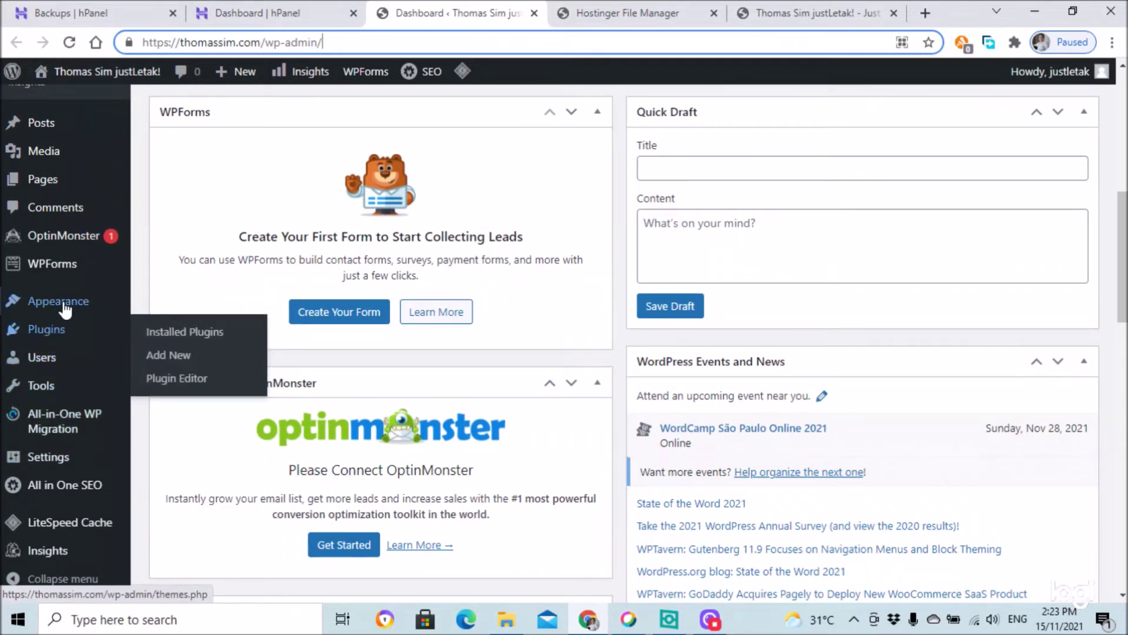
mouse_move(64, 310)
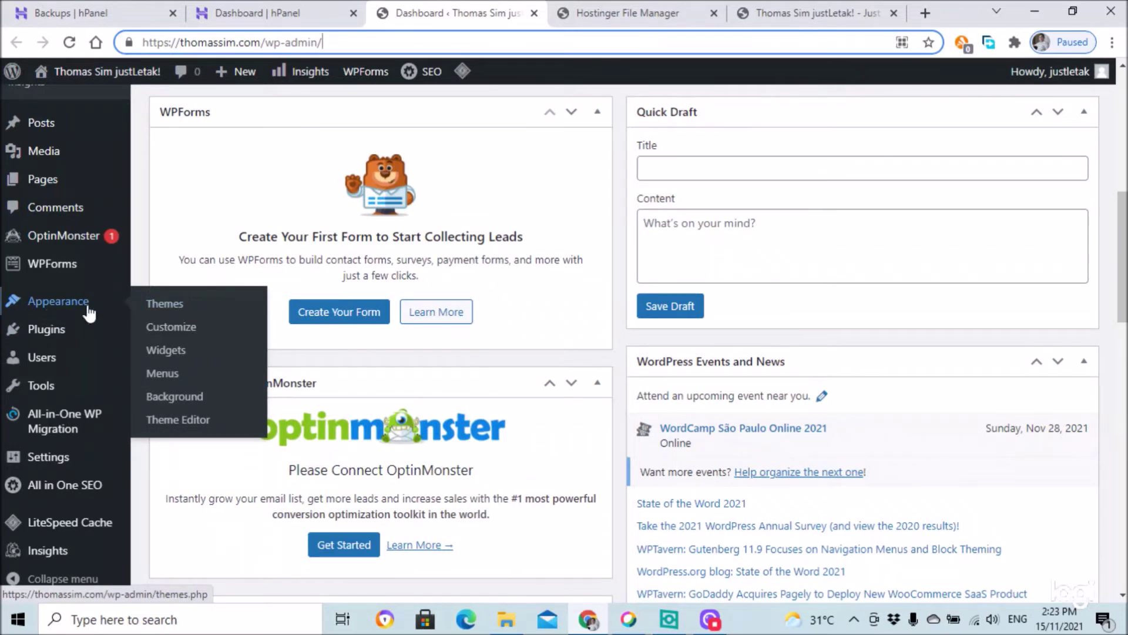
- Activate the Twenty Twenty theme on Appearance > Themes, replacing Twenty Twenty-One
click(164, 306)
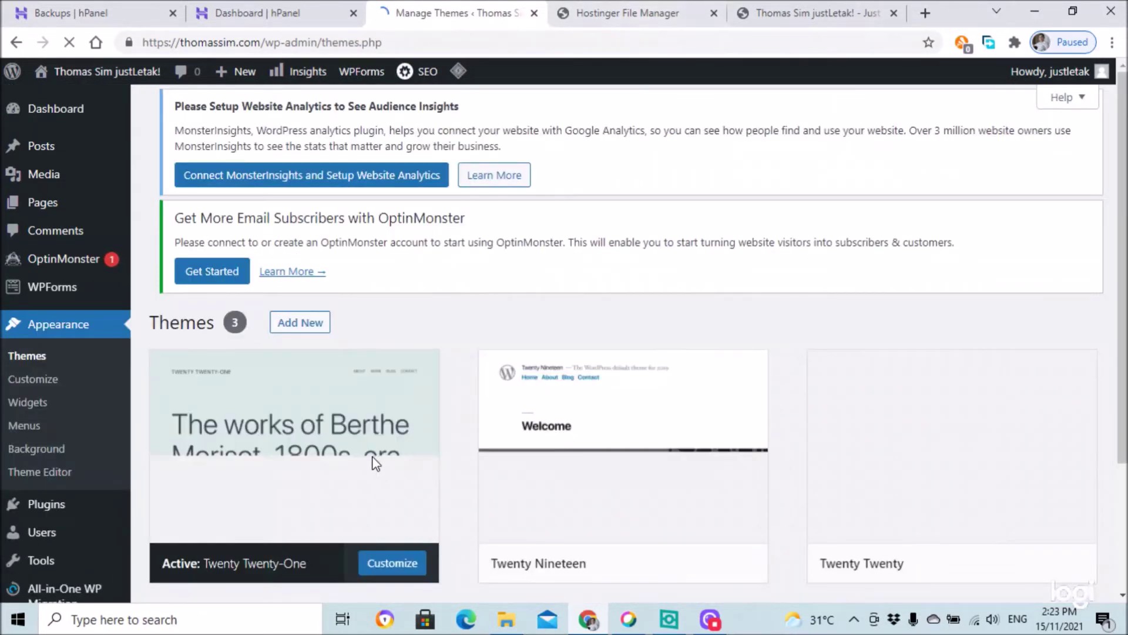
scroll(429, 386, down, 3)
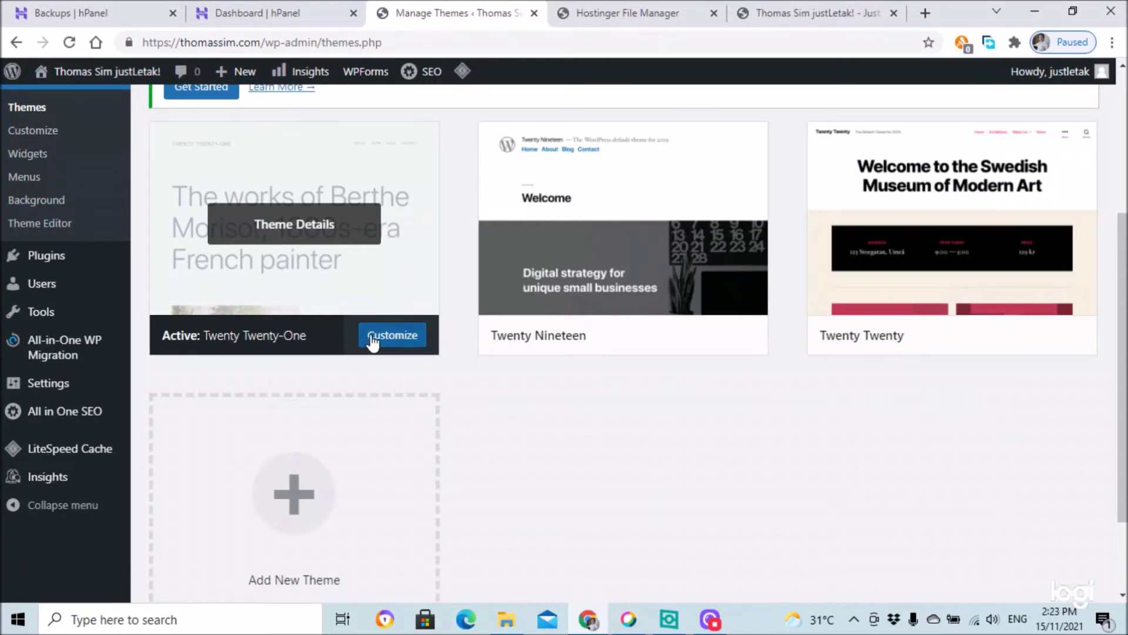
scroll(321, 281, up, 1)
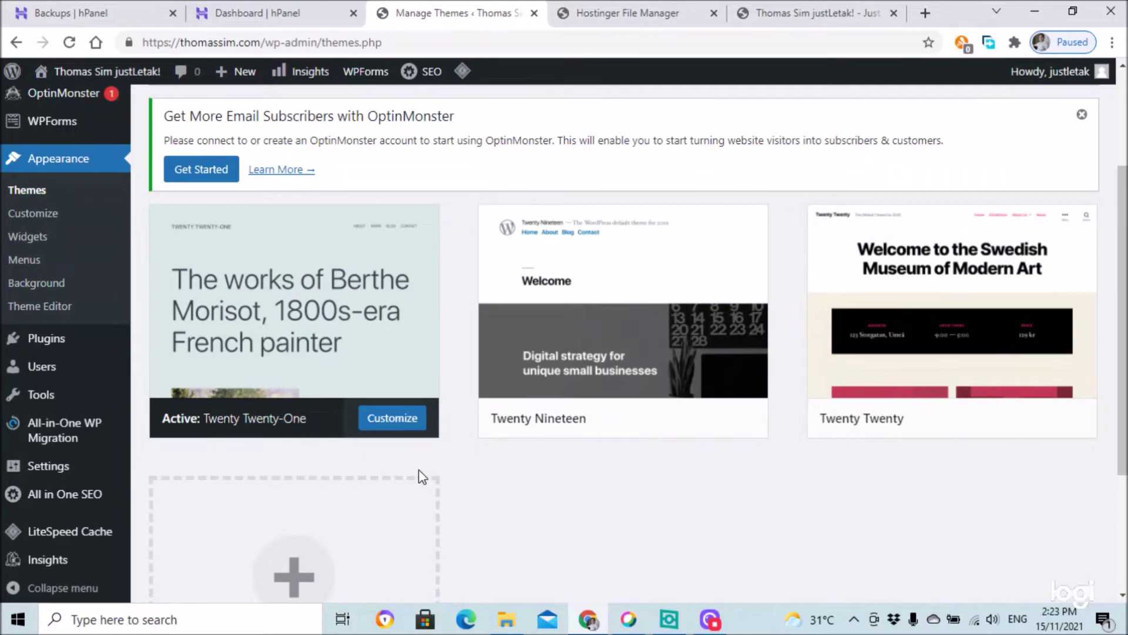
scroll(605, 381, down, 3)
scroll(606, 381, up, 5)
scroll(665, 381, down, 2)
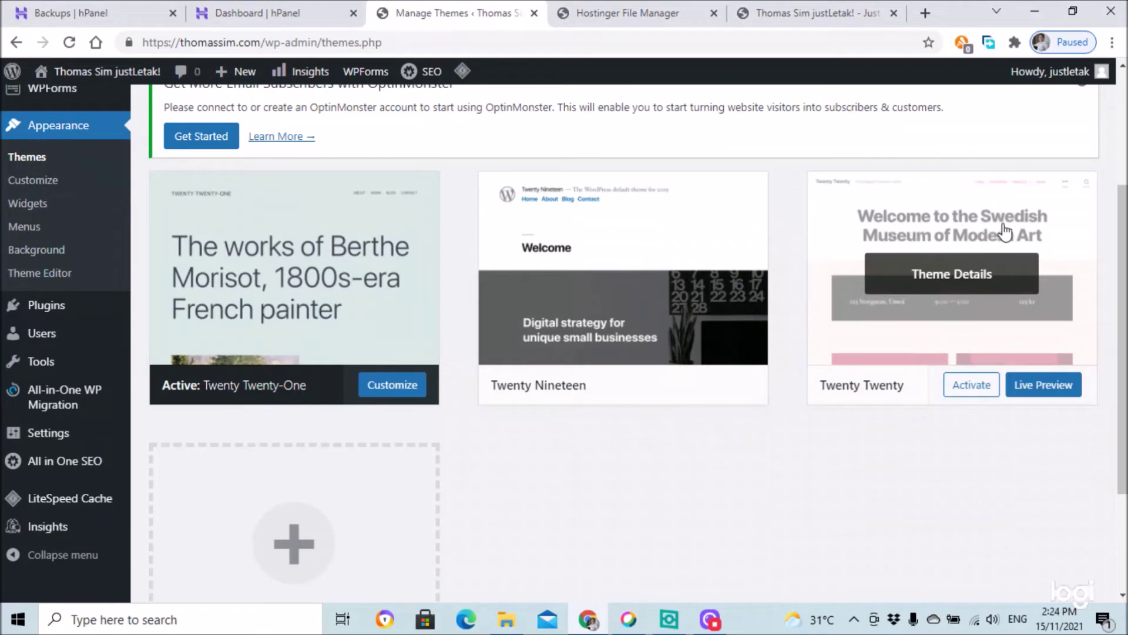
click(983, 389)
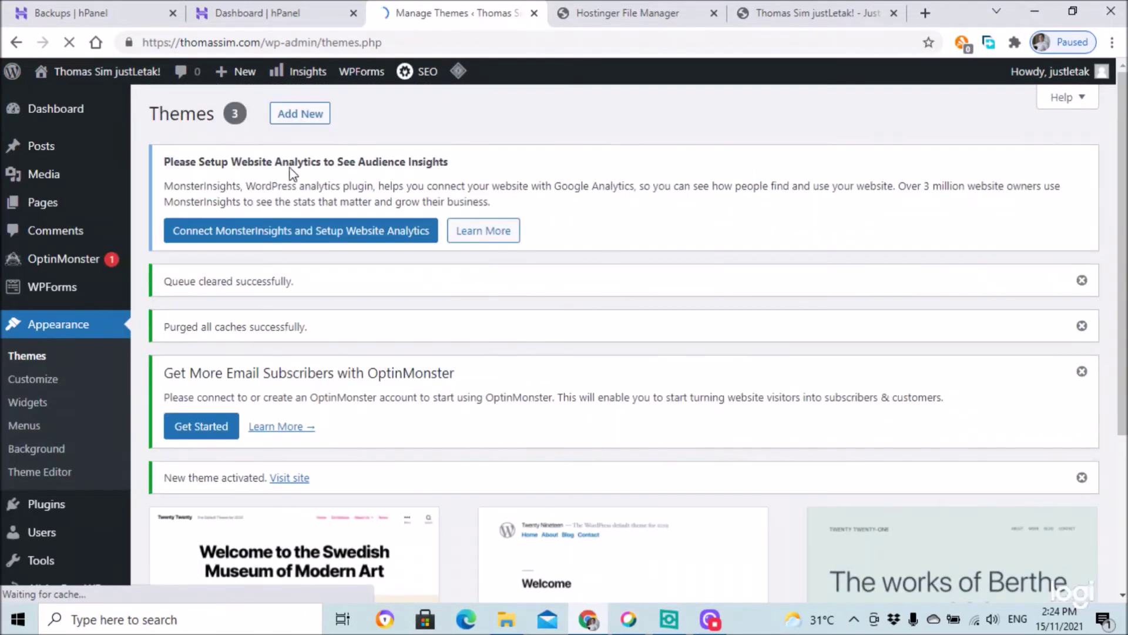
- Visit the live site, return to Themes, and run LiteSpeed Purge All
mouse_move(75, 100)
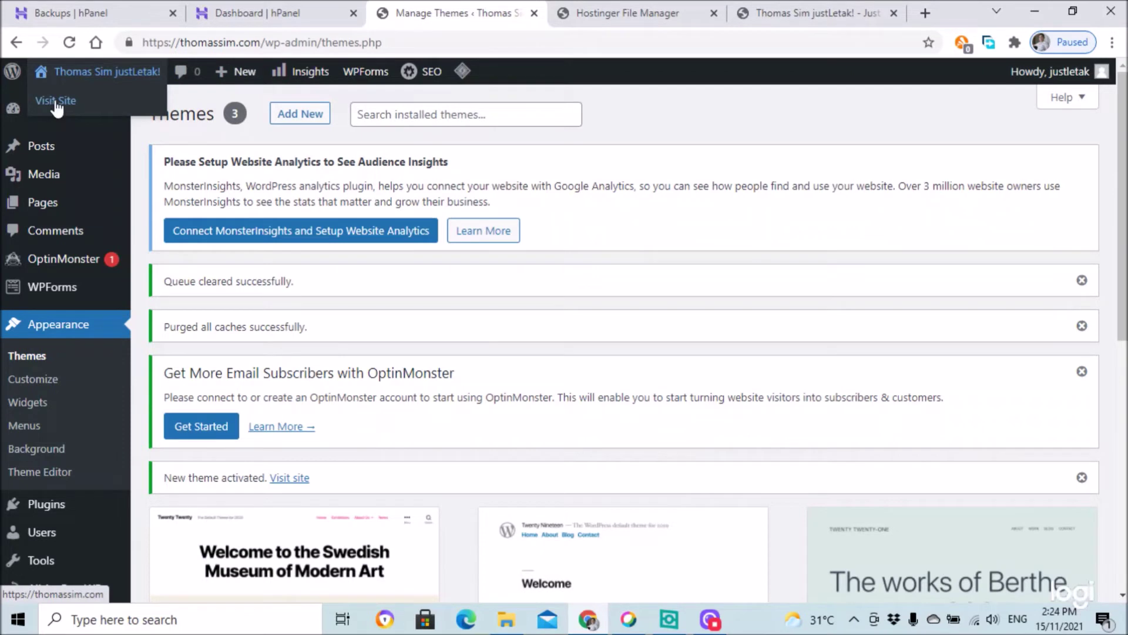
click(56, 101)
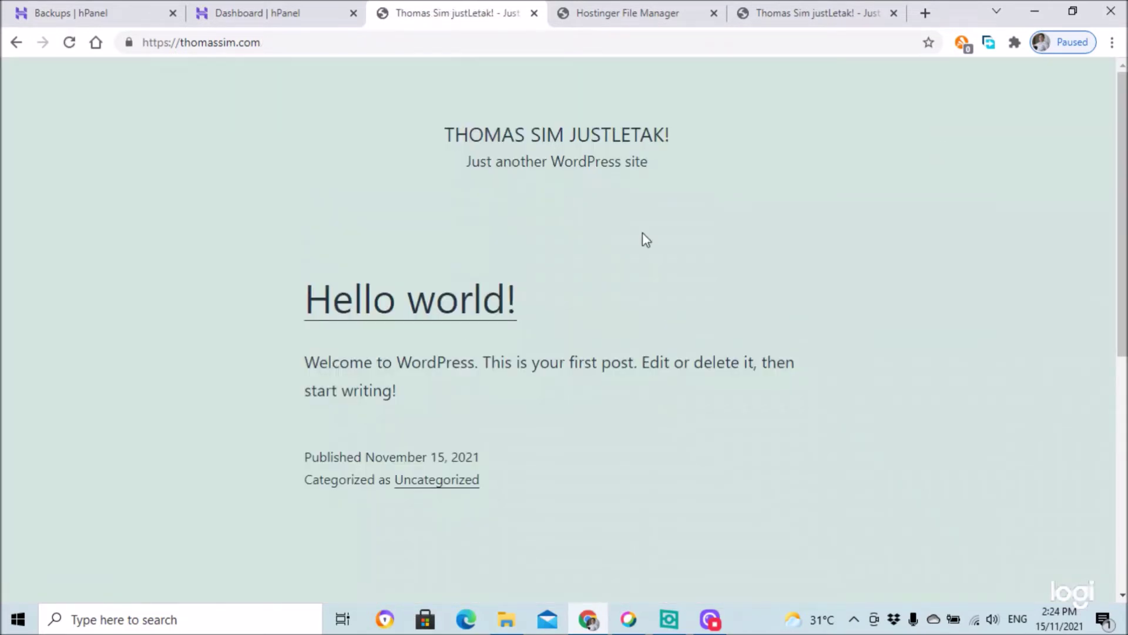
click(276, 14)
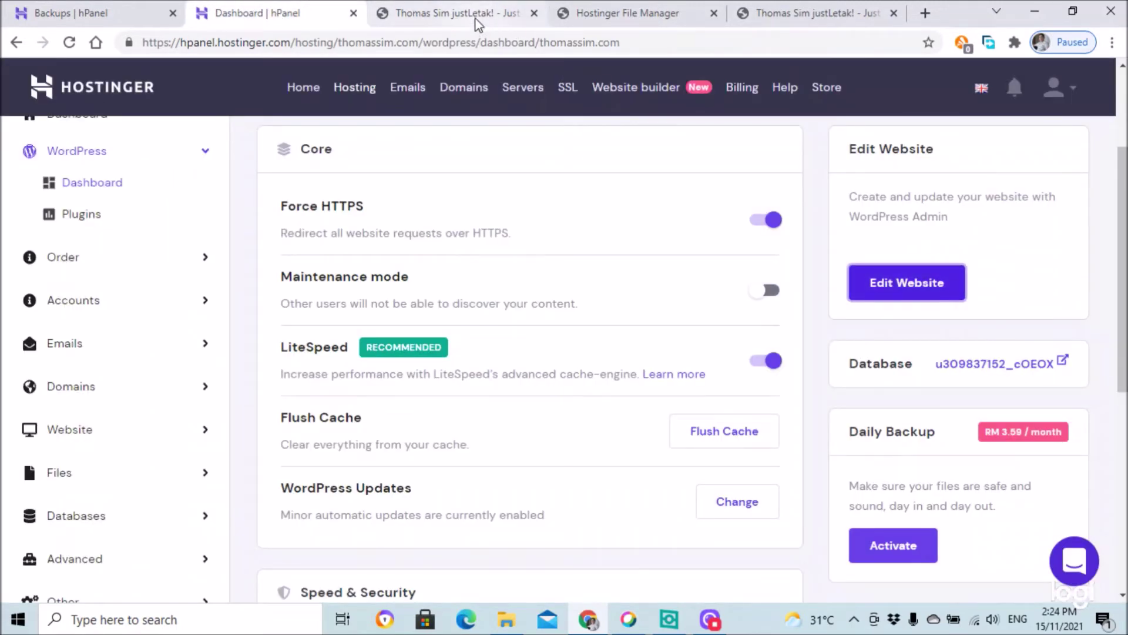
click(475, 19)
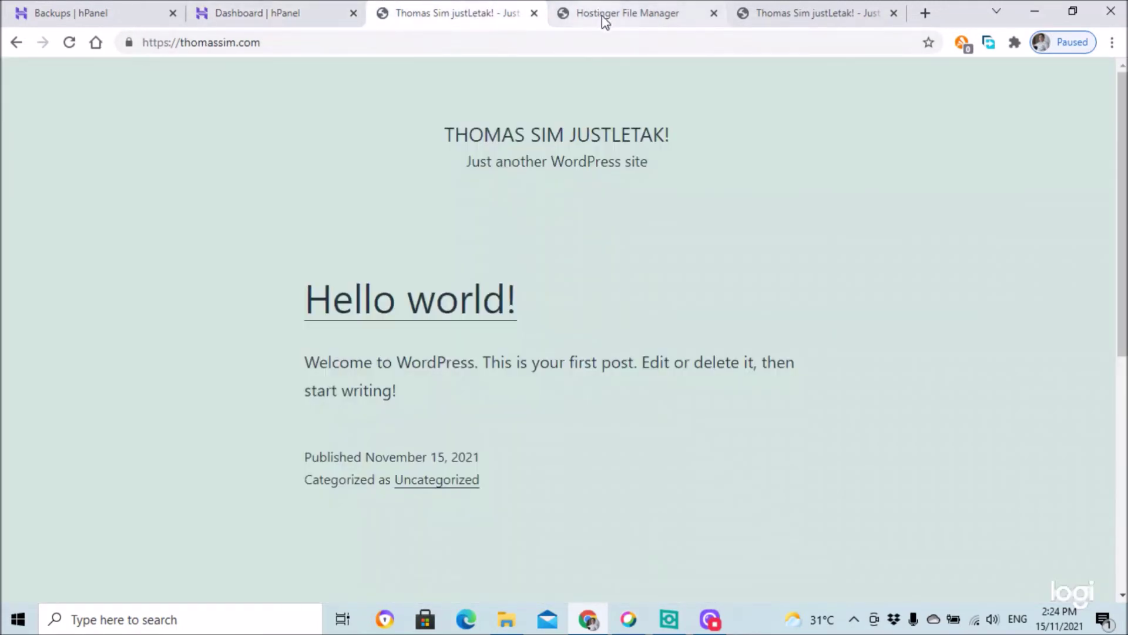
click(16, 47)
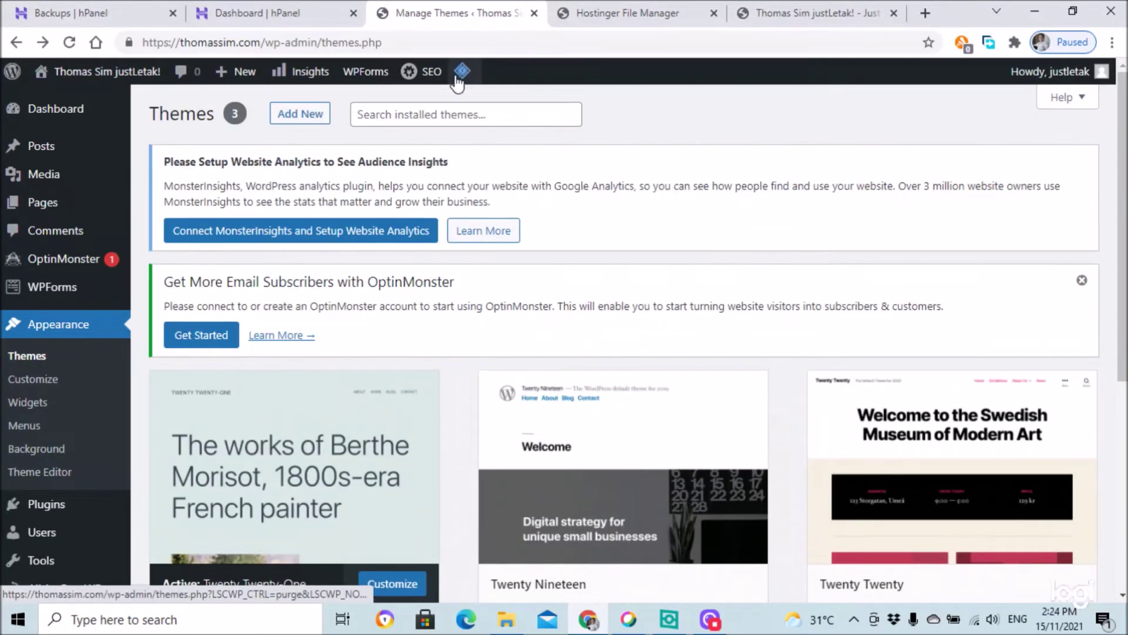
mouse_move(460, 72)
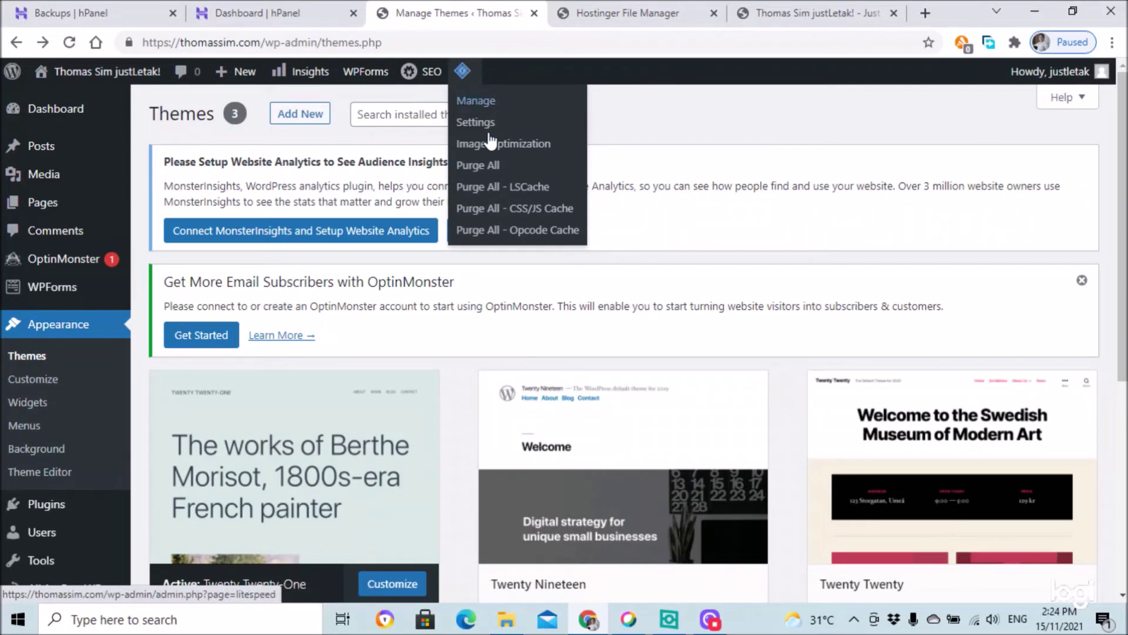
click(492, 174)
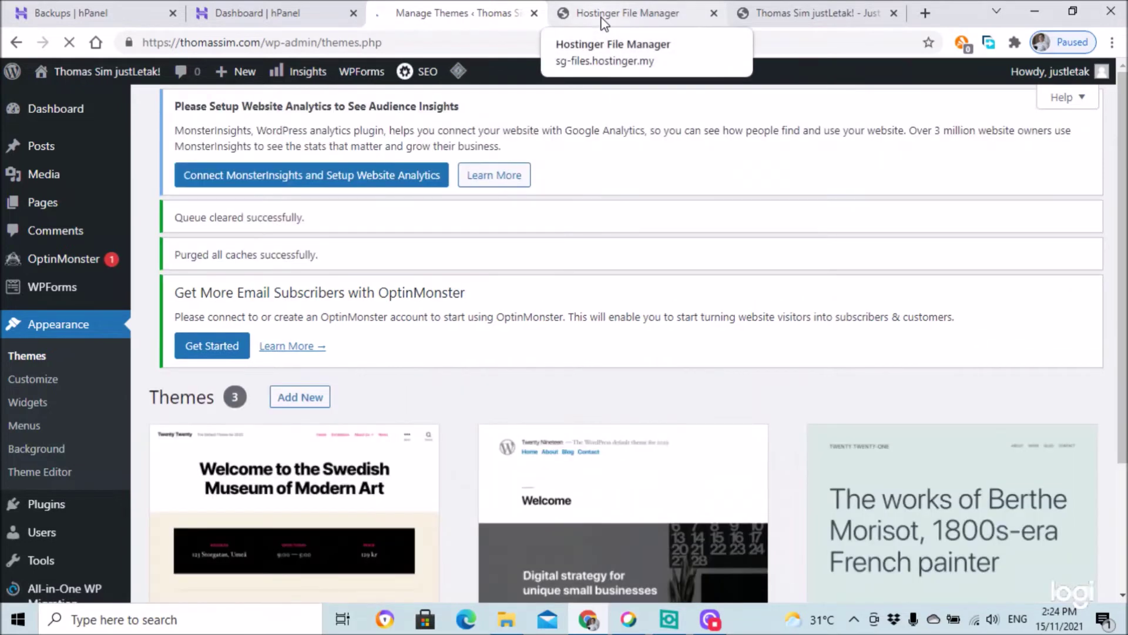
- Reload the homepage to show the Twenty Twenty design and run Purge All again
click(603, 20)
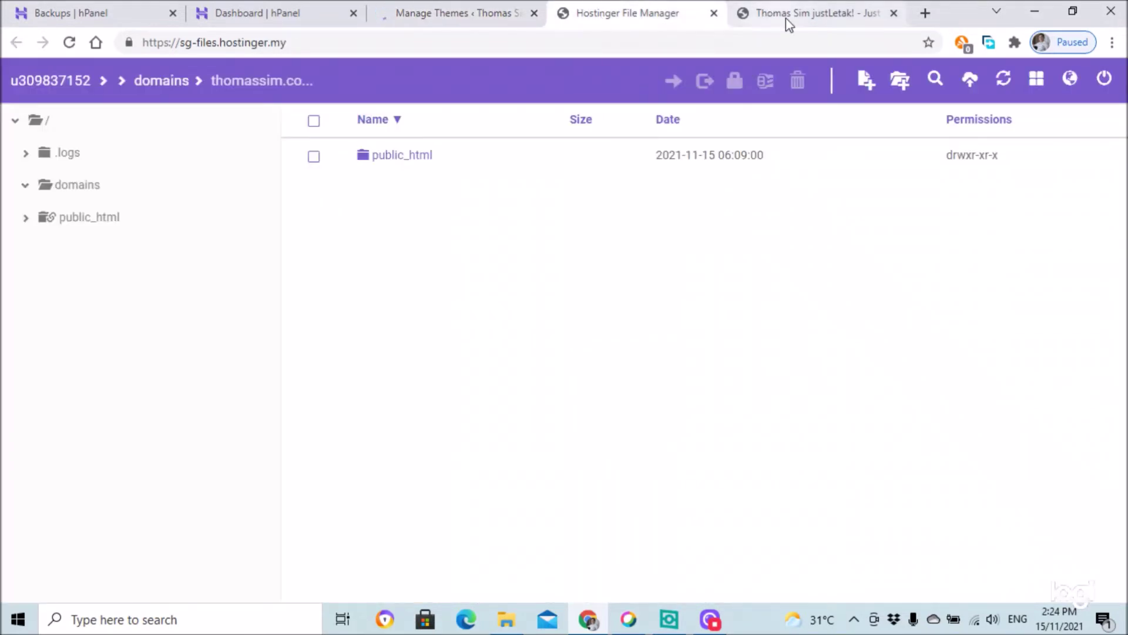
click(788, 22)
click(68, 42)
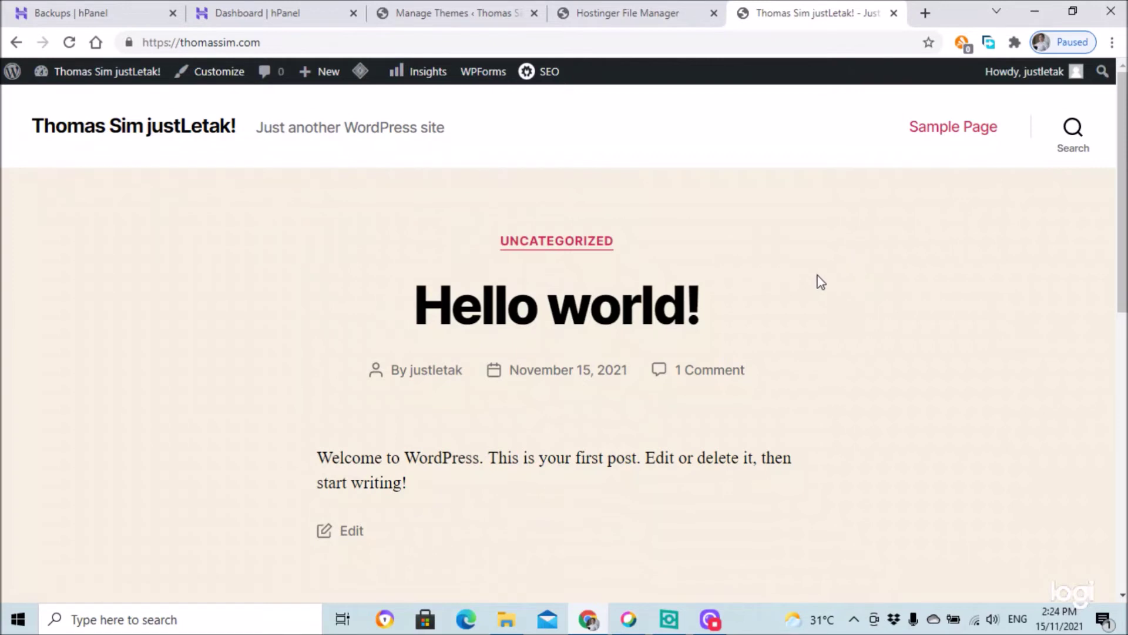
mouse_move(359, 71)
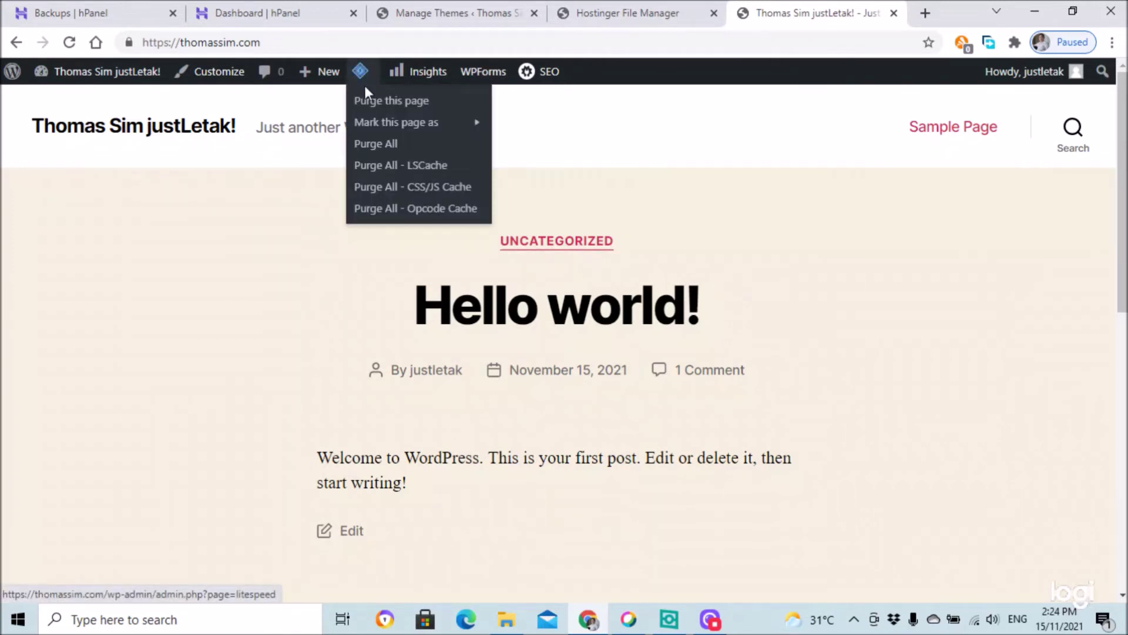
click(379, 154)
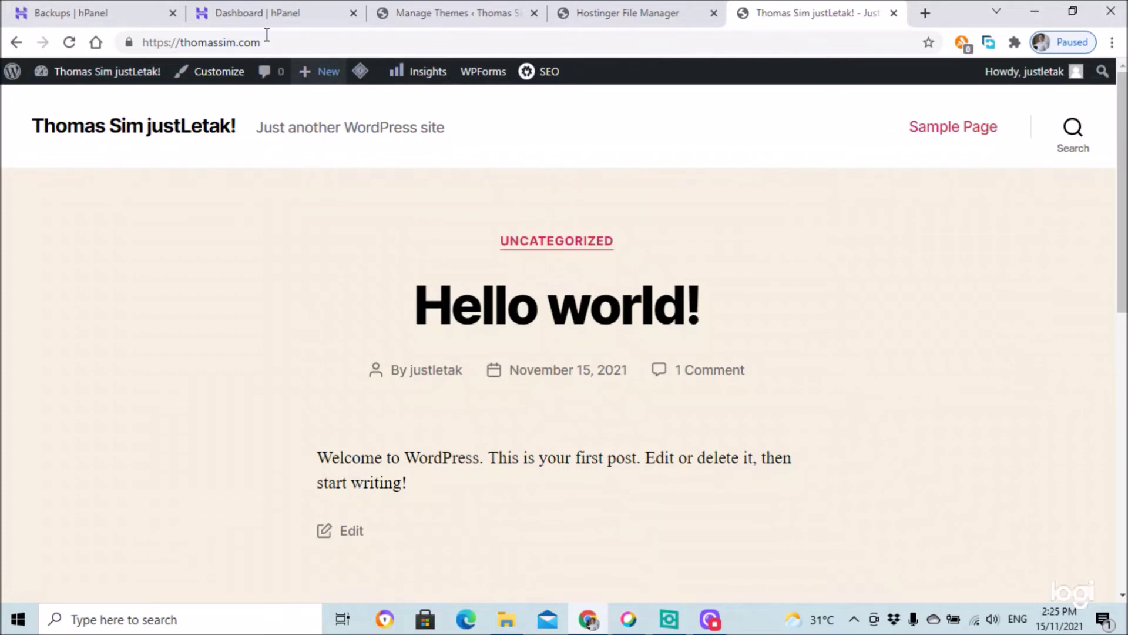
click(274, 17)
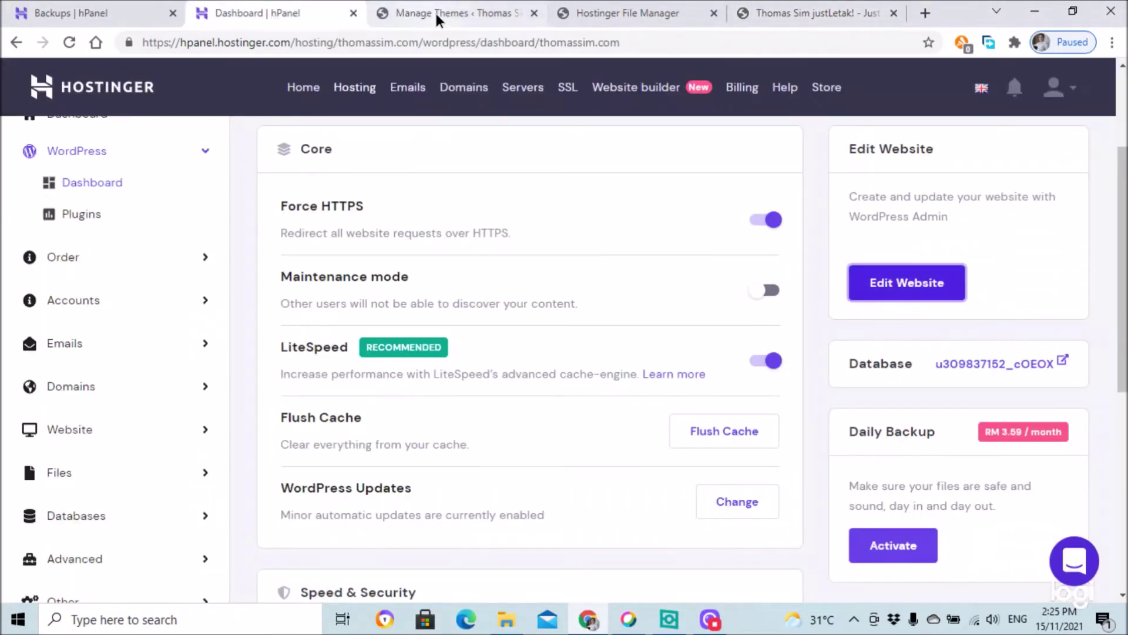
- Activate the Twenty Nineteen theme from the Themes admin page
click(436, 18)
scroll(411, 428, down, 5)
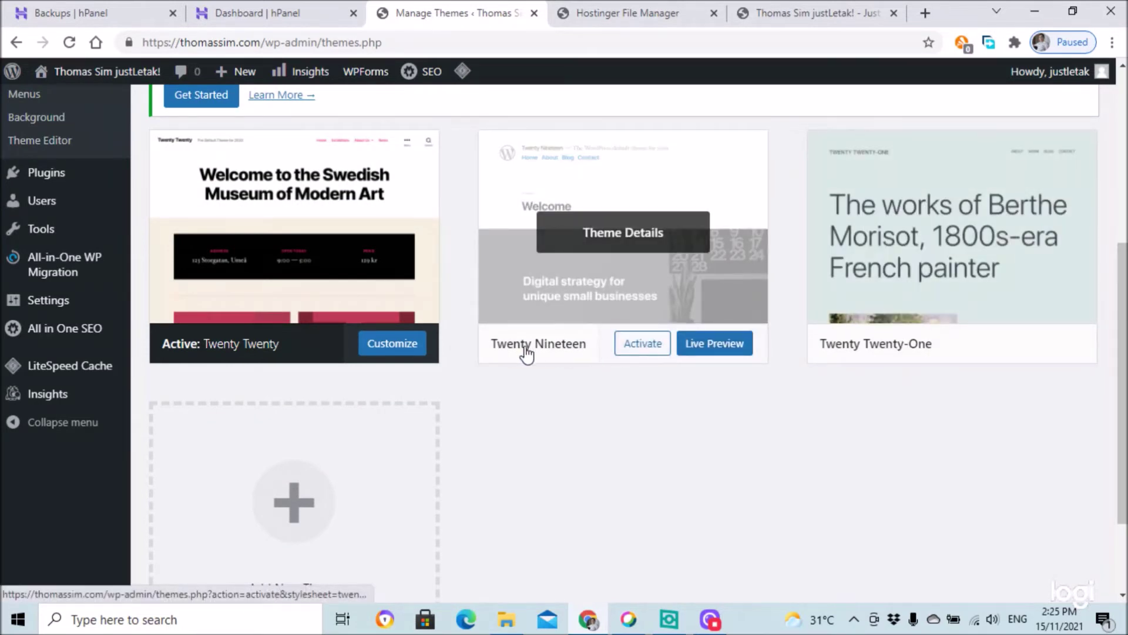
click(653, 351)
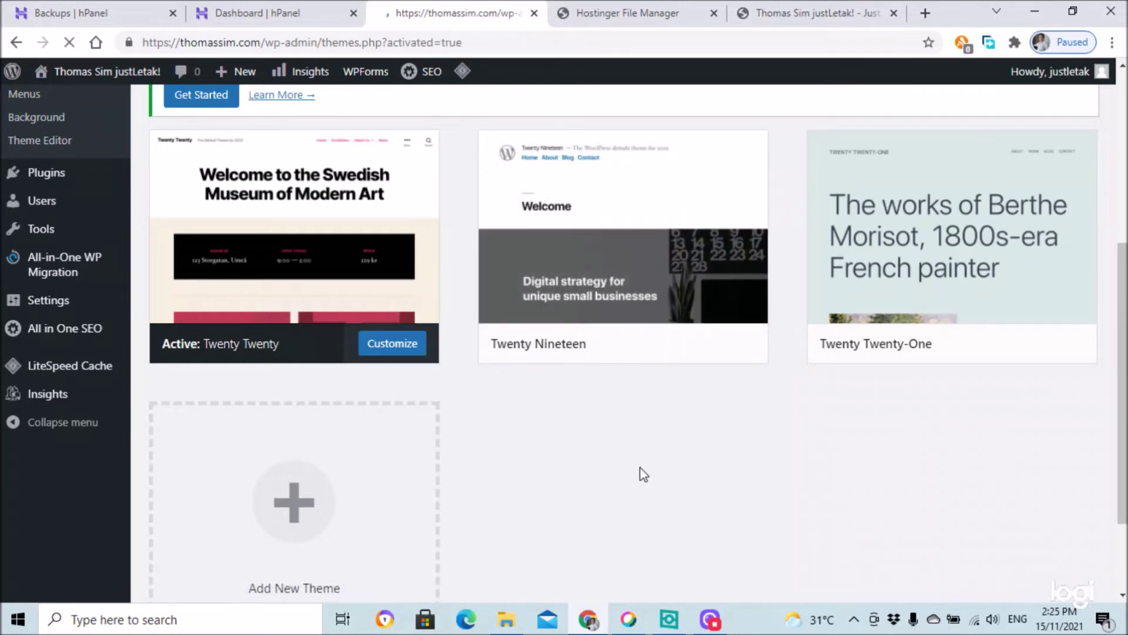
- Reload thomassim.com and scroll the home page to see Hello world in the new theme
click(813, 18)
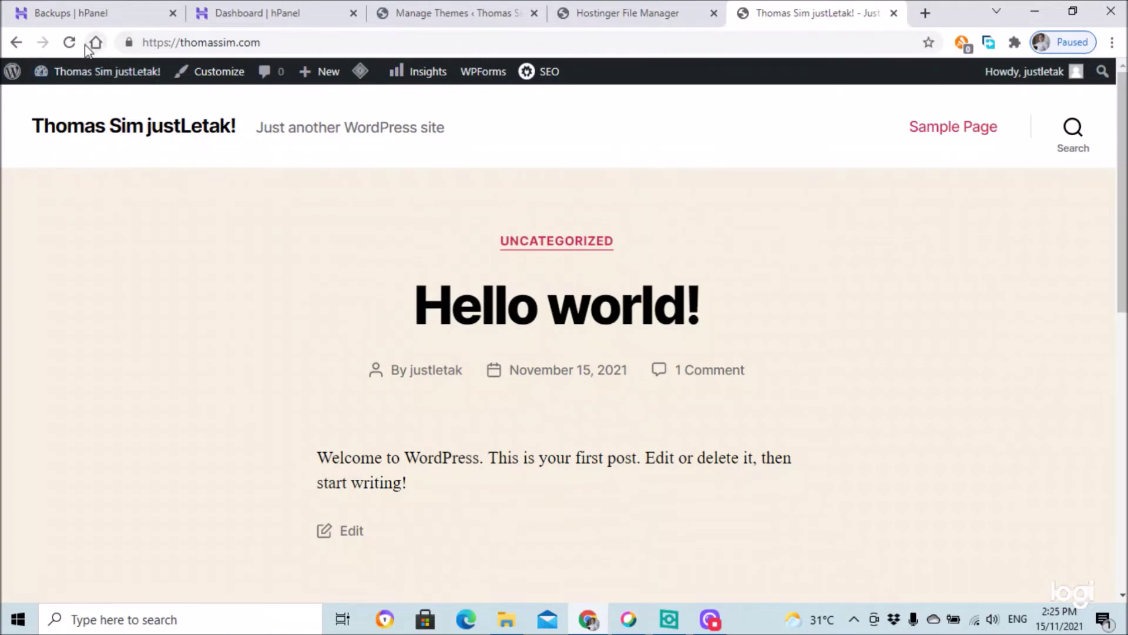
click(69, 44)
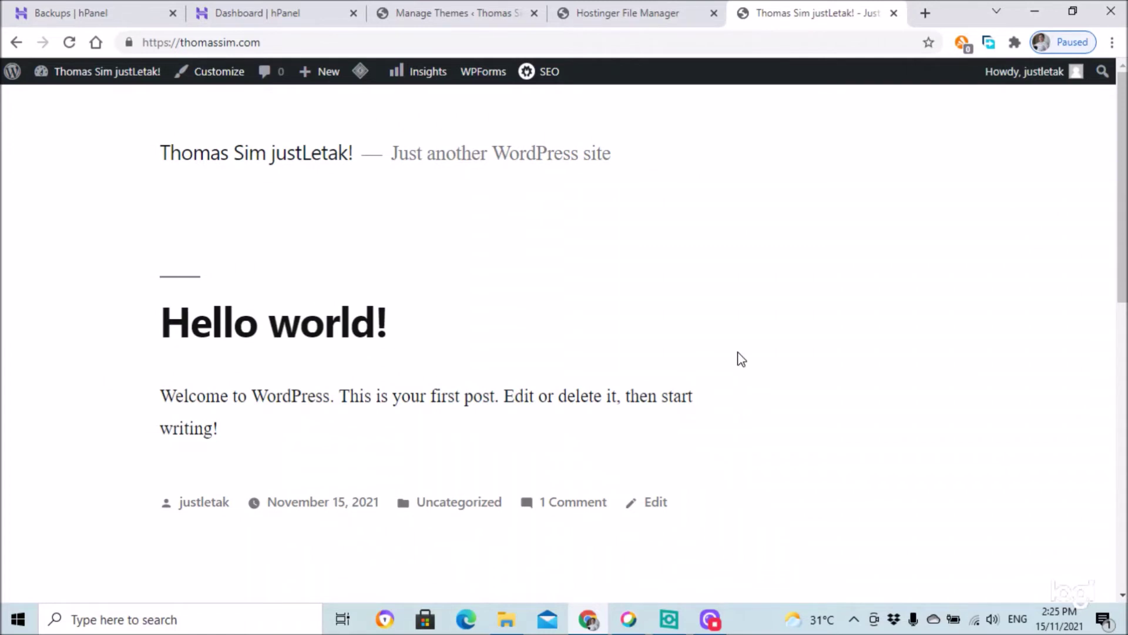
scroll(742, 359, down, 10)
scroll(738, 360, up, 8)
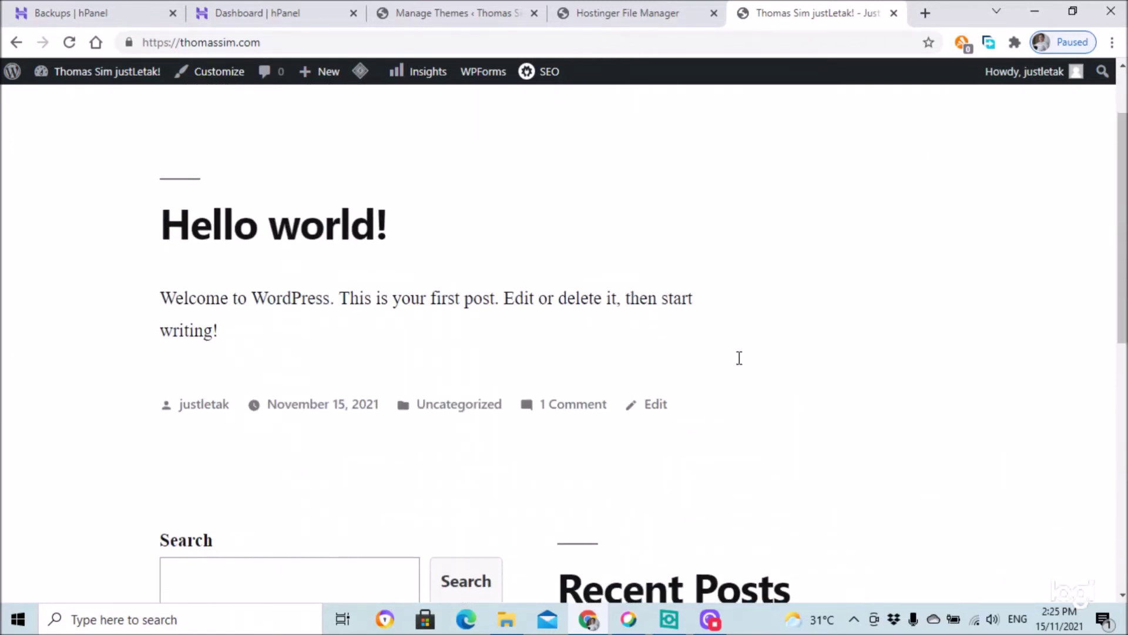
scroll(740, 357, up, 3)
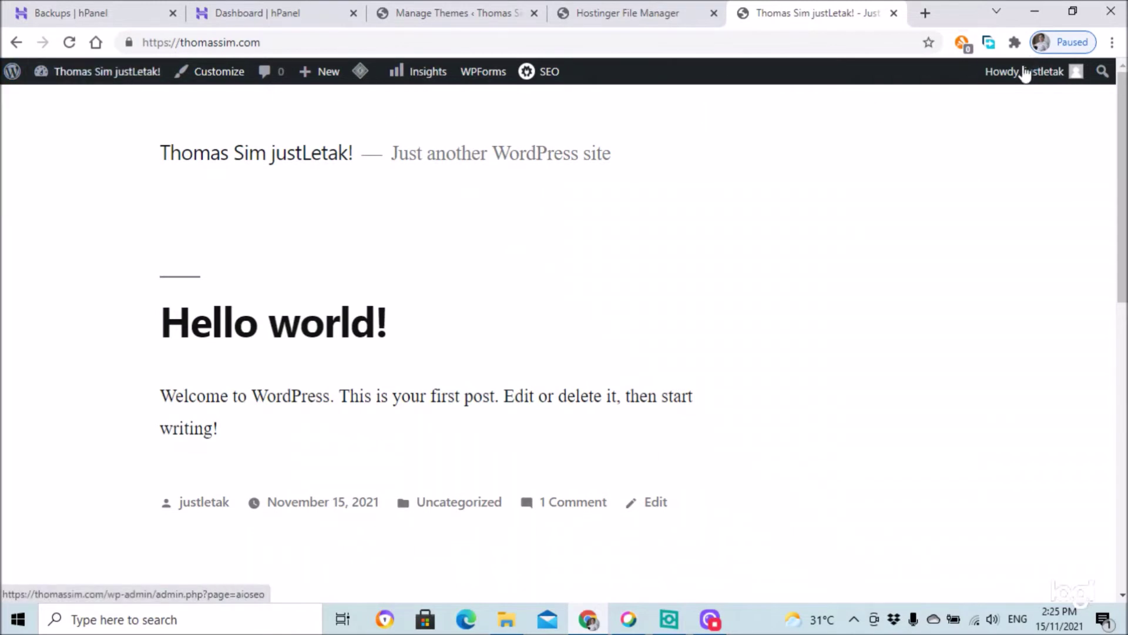
- Log out of WordPress and the Hostinger account, then minimise Chrome
mouse_move(1026, 73)
click(978, 163)
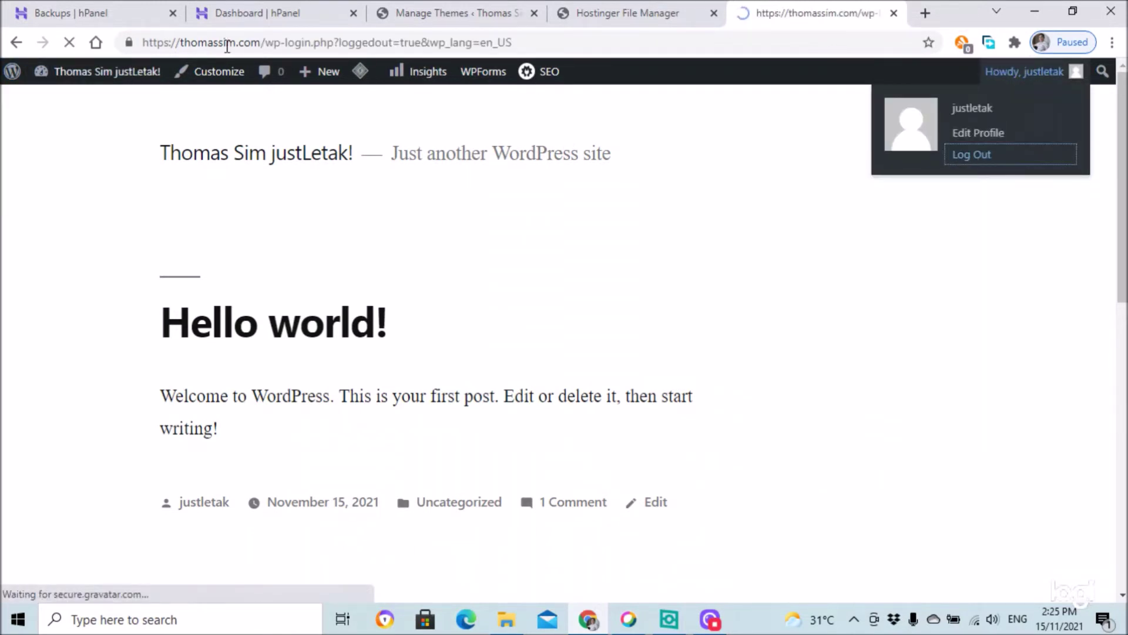
click(247, 17)
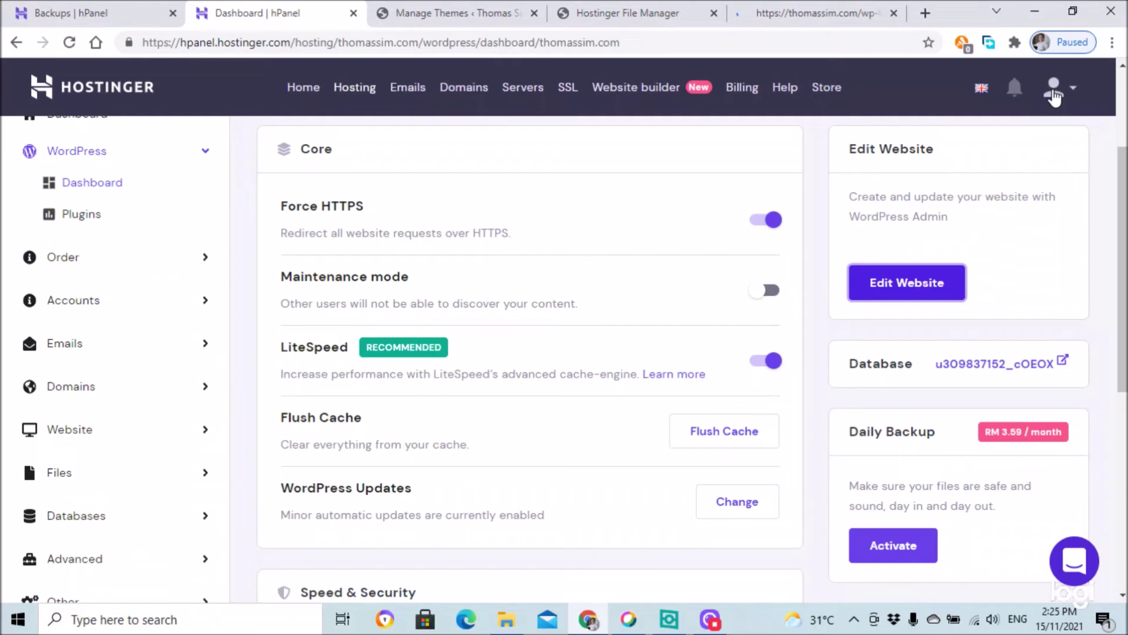
click(1054, 89)
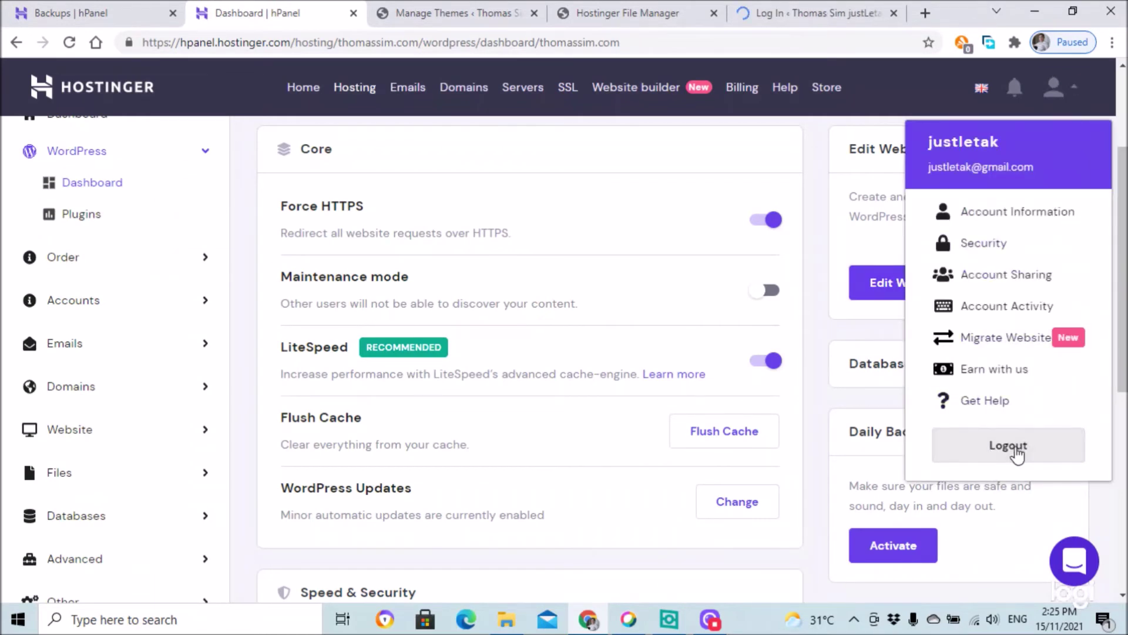
click(1012, 447)
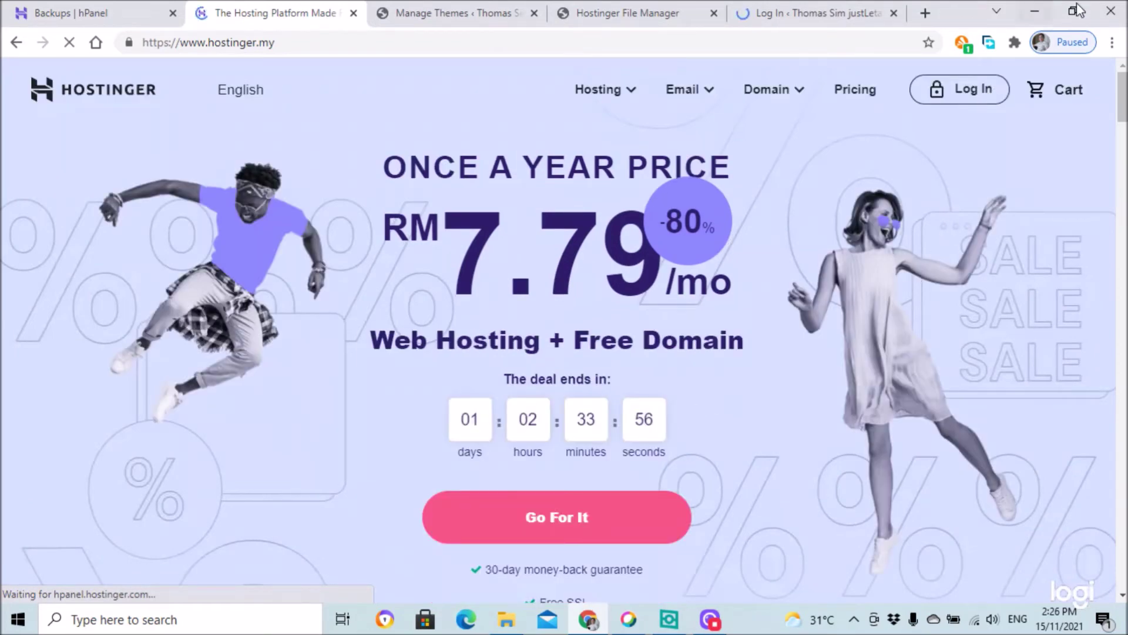
click(1035, 12)
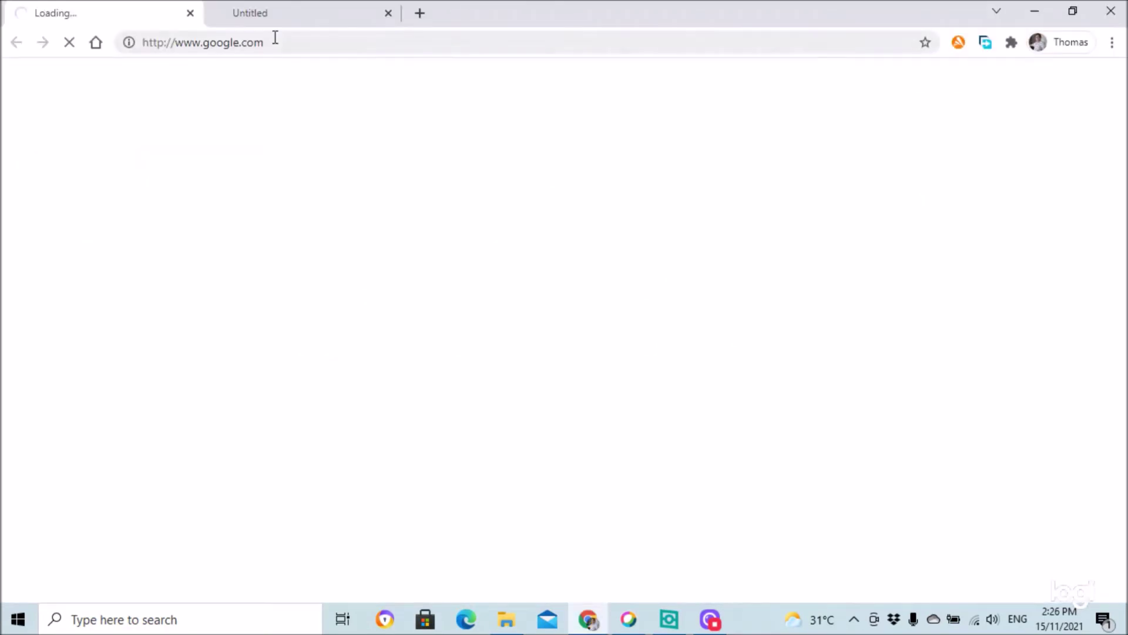
- Load thomassim.com in the browser and scroll over its home page
click(275, 38)
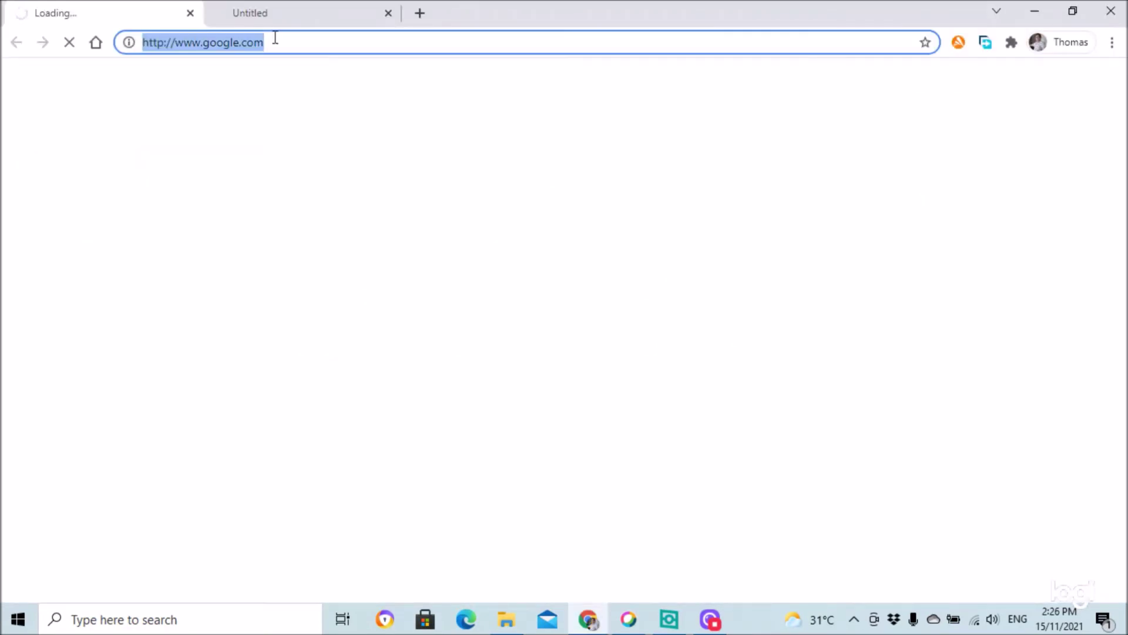
text(thomassi)
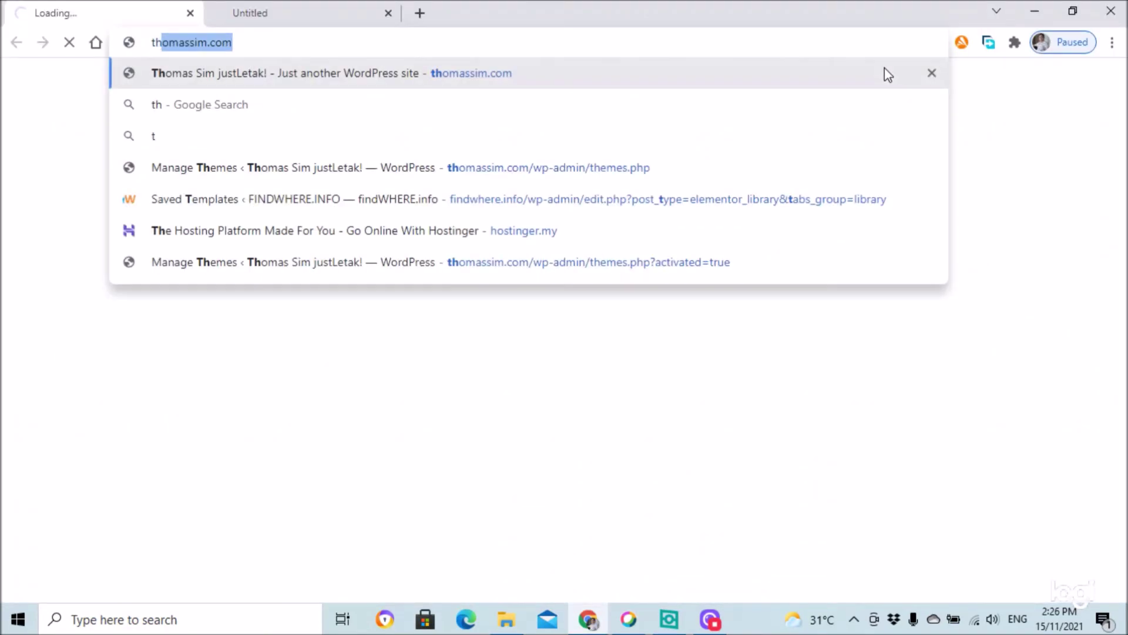
text(m.com)
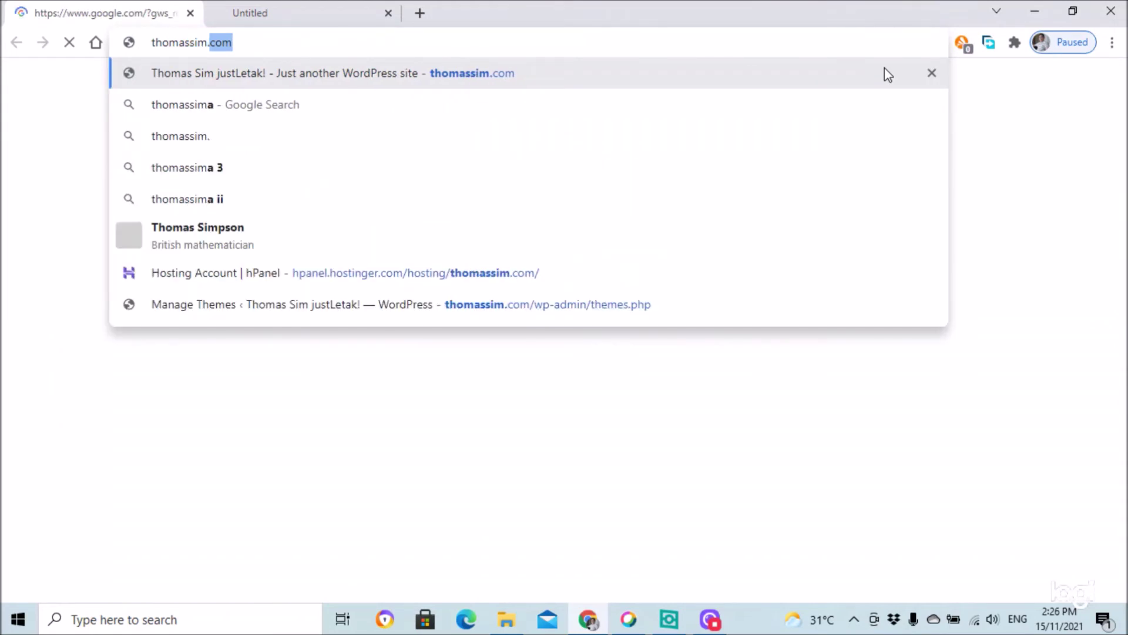
key(Return)
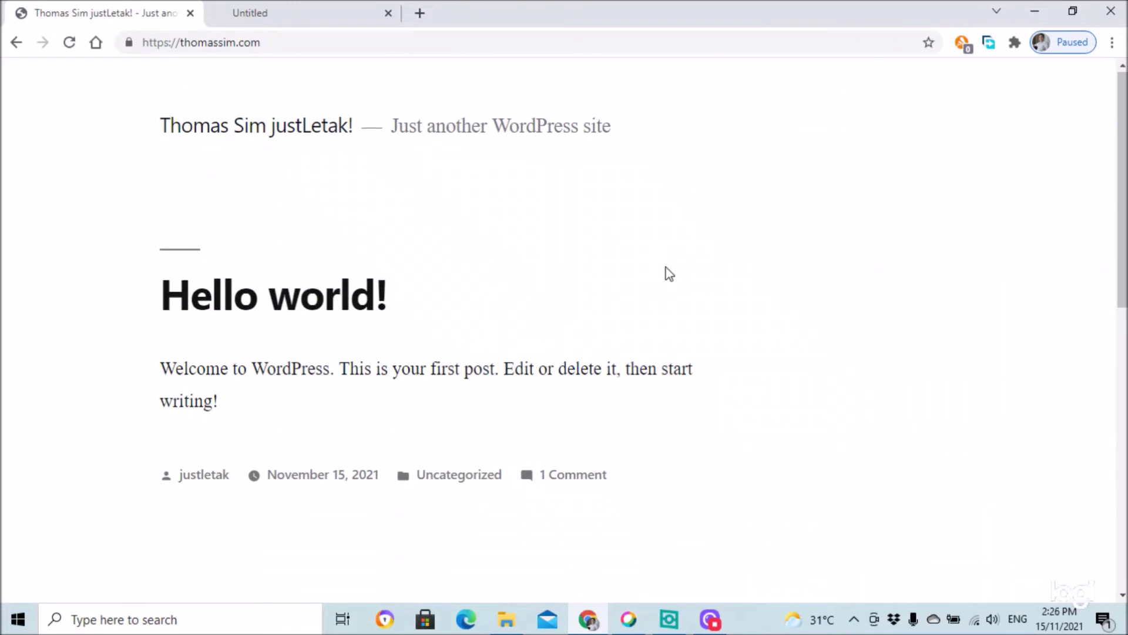
scroll(669, 270, down, 10)
scroll(673, 274, down, 3)
scroll(676, 275, up, 10)
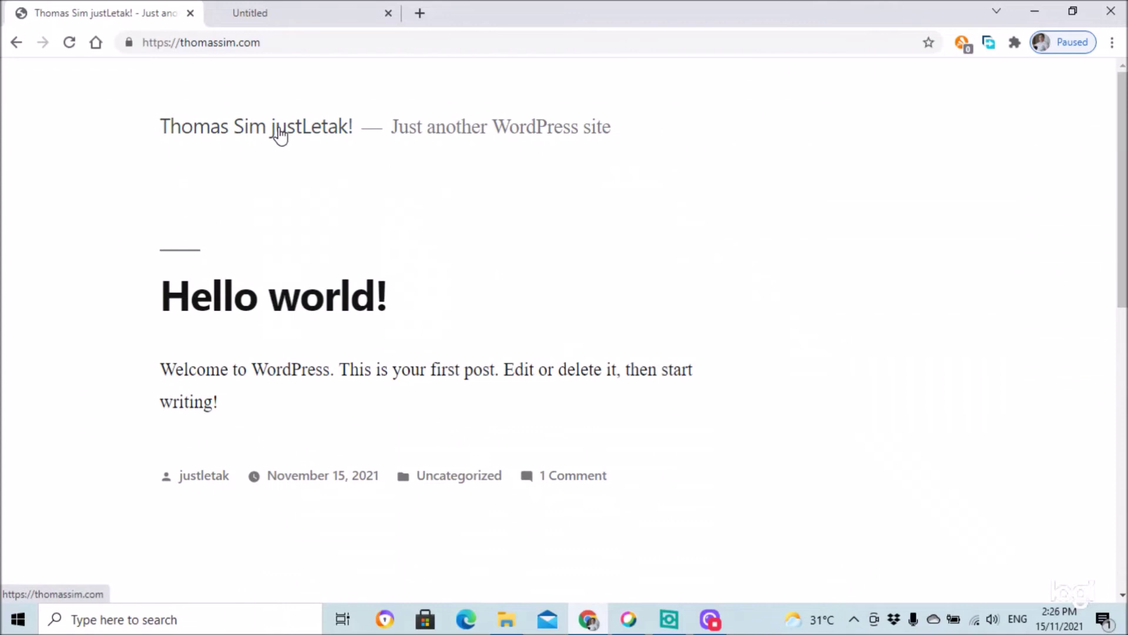
- Go to thomassim.com/wp-admin and log in with the admin username and password
click(306, 45)
click(319, 44)
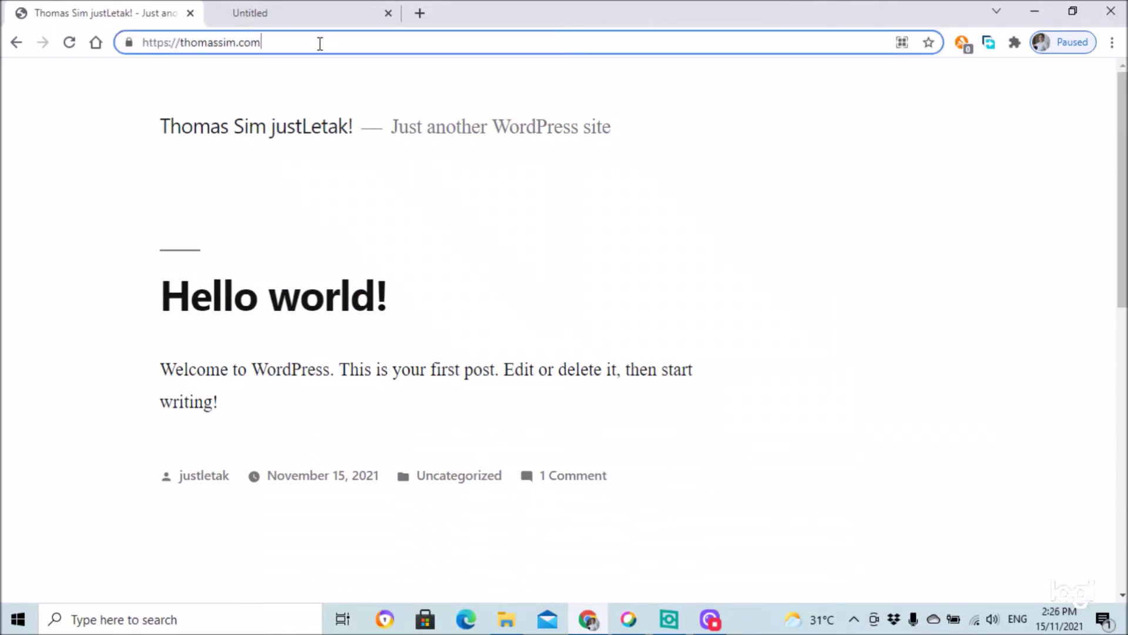
text(/)
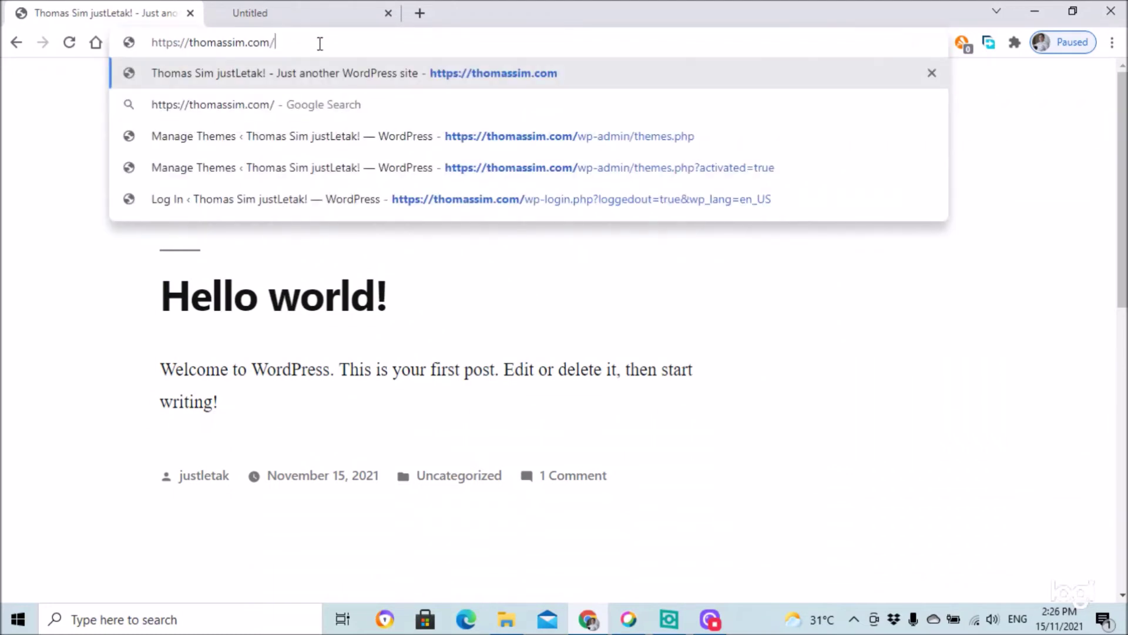
text(wp)
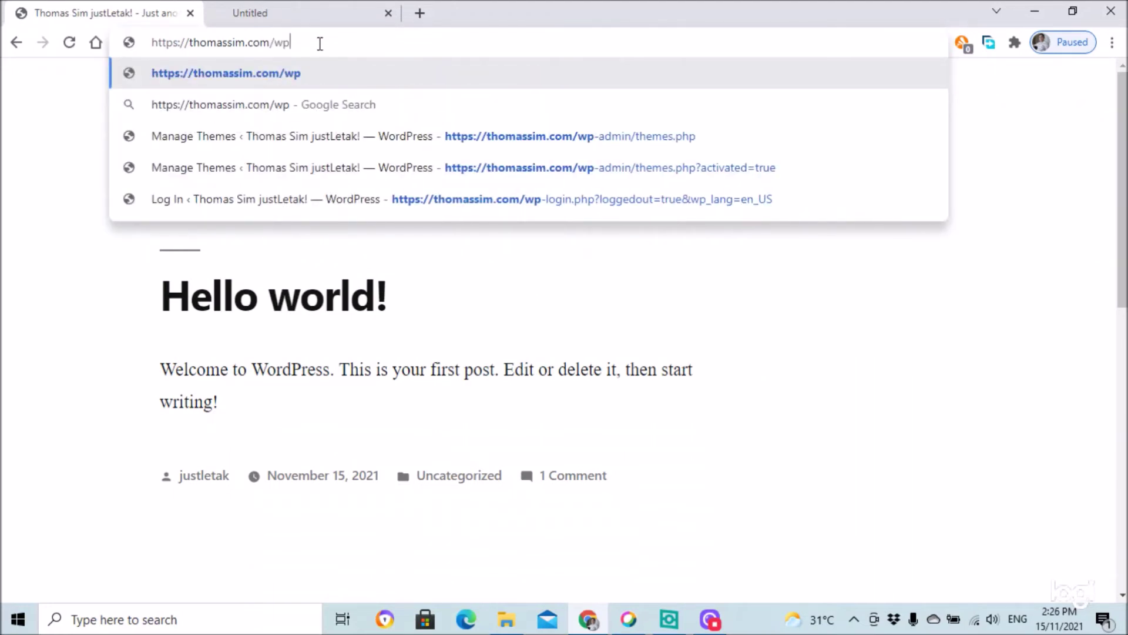
text(-admin)
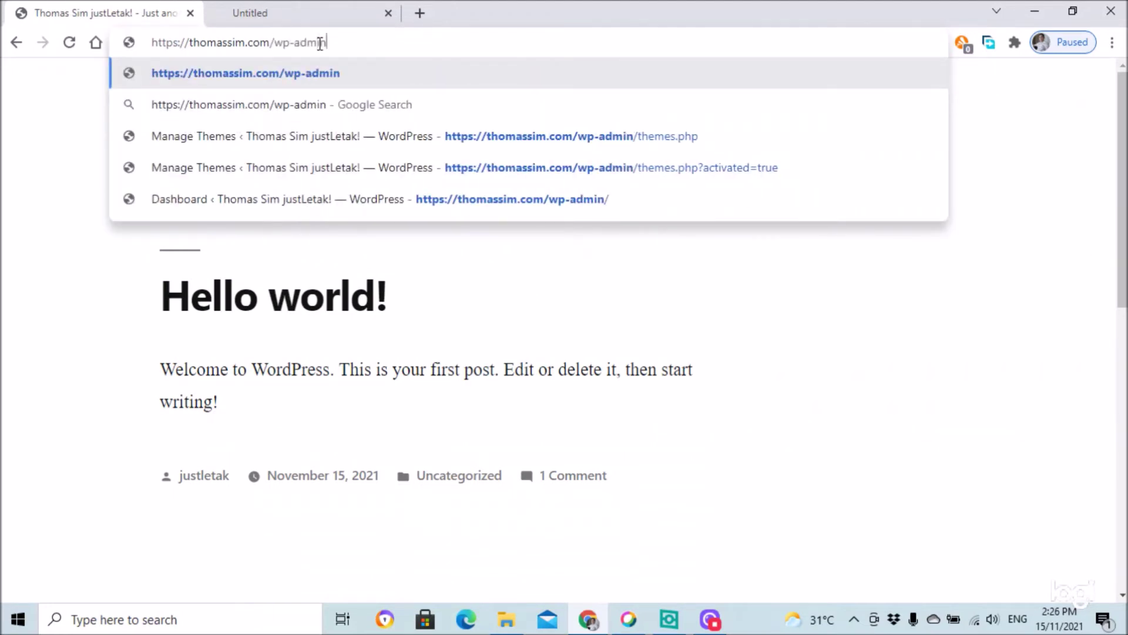
key(Return)
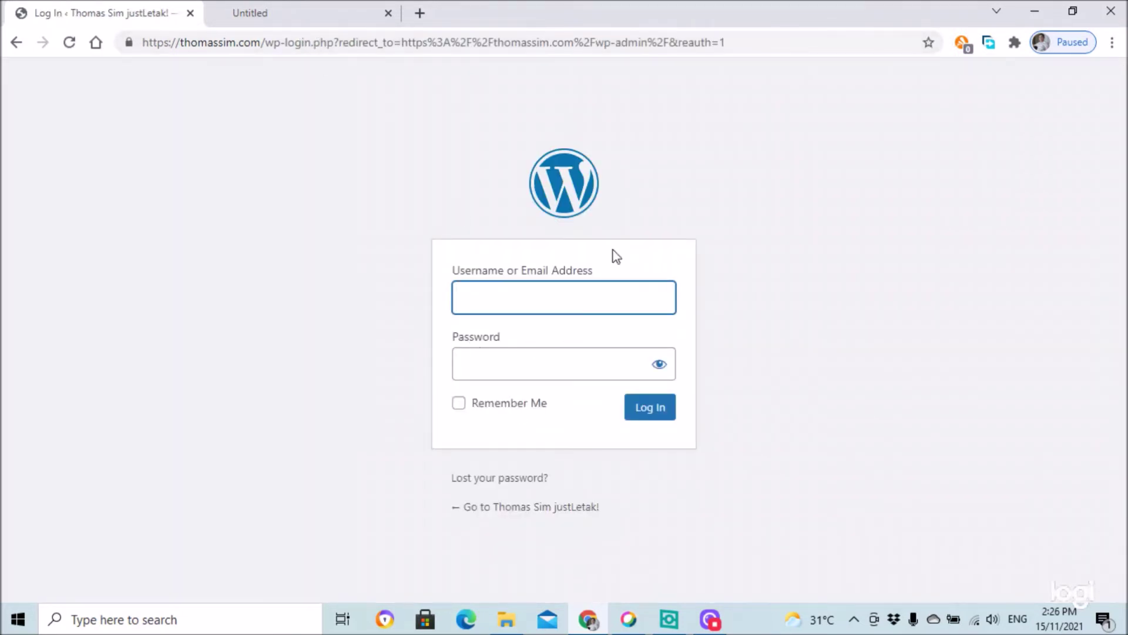
click(620, 298)
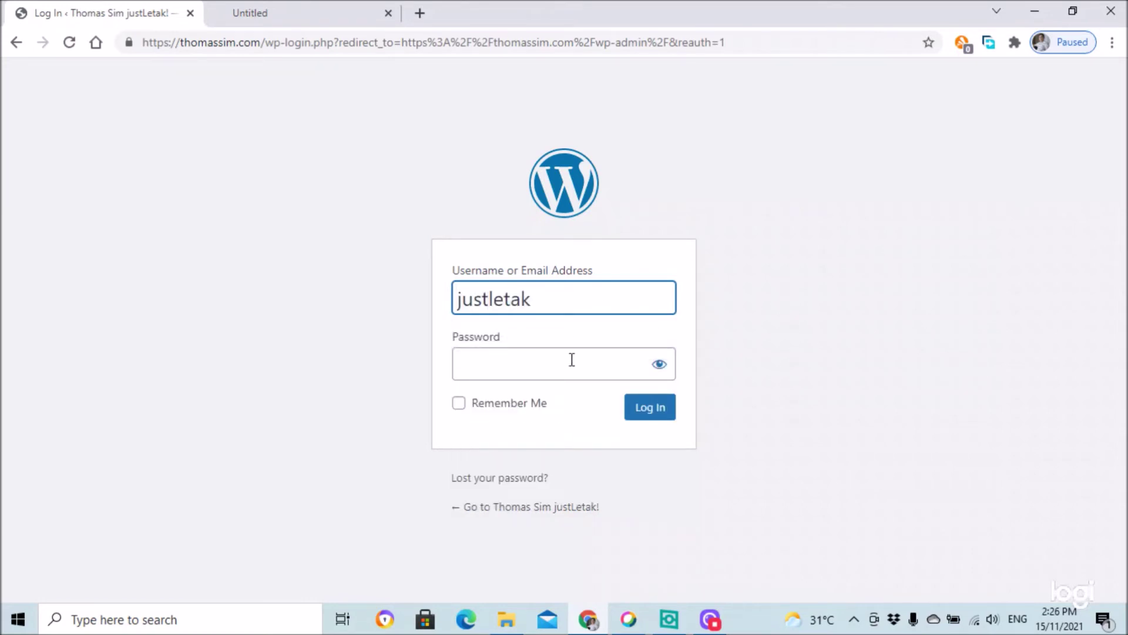
click(593, 372)
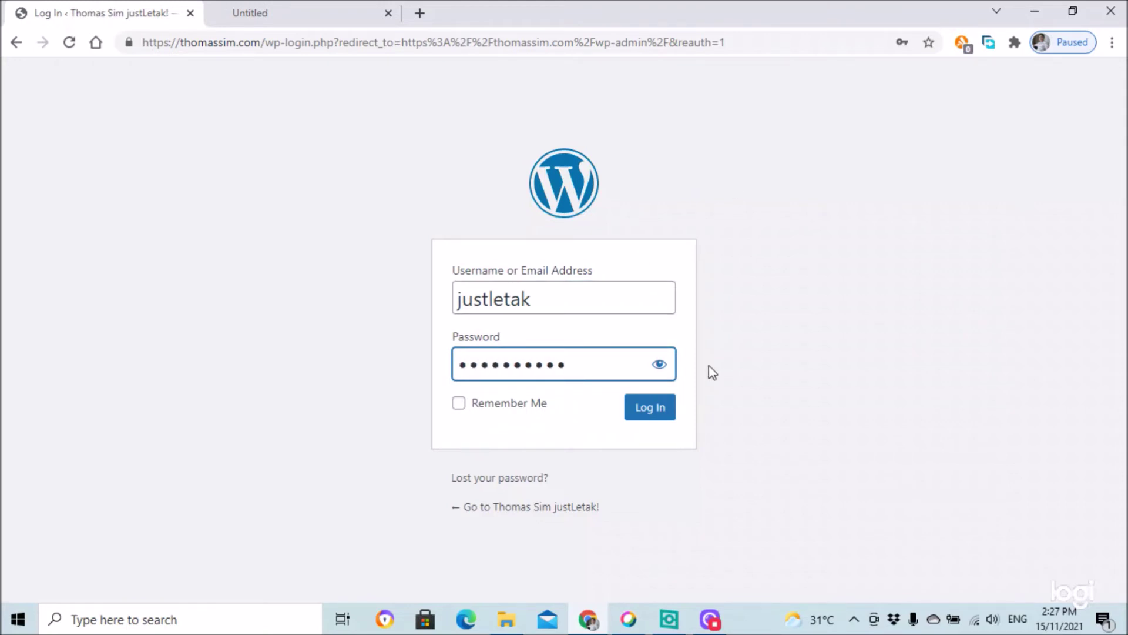
click(650, 411)
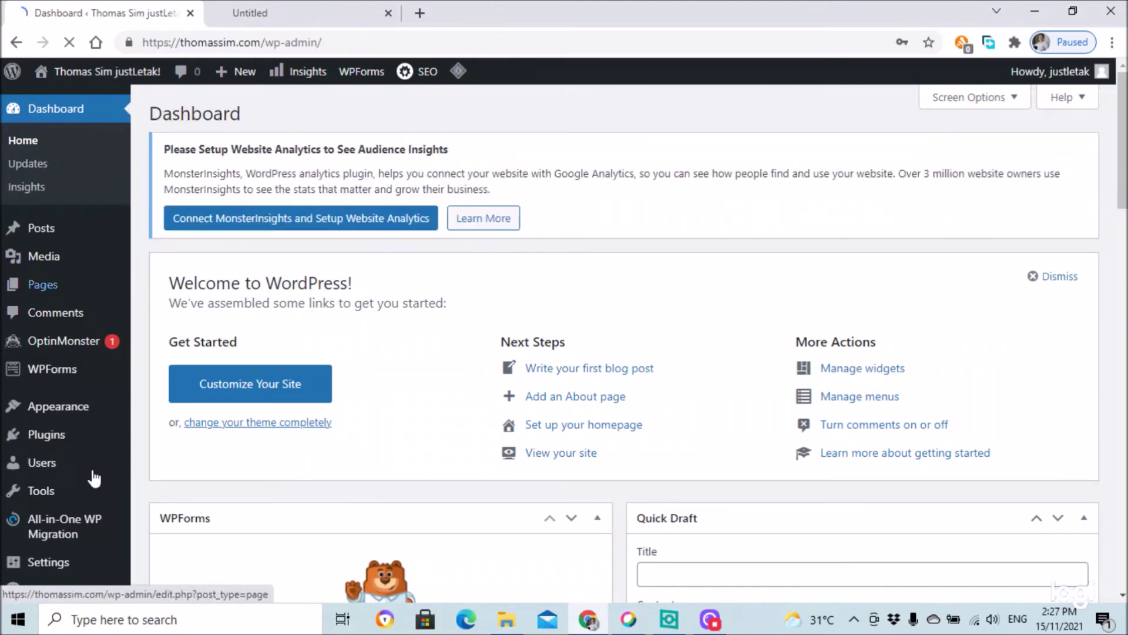
- Open Appearance > Themes, where Twenty Nineteen is active, then go to the Add Themes page
scroll(868, 331, down, 7)
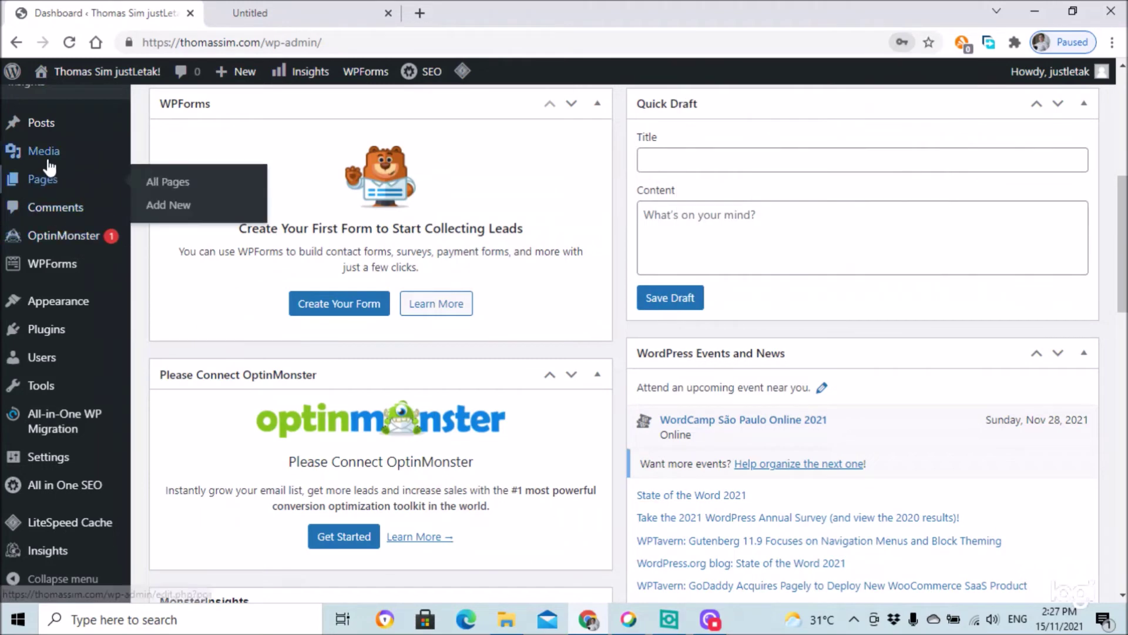
scroll(70, 206, up, 5)
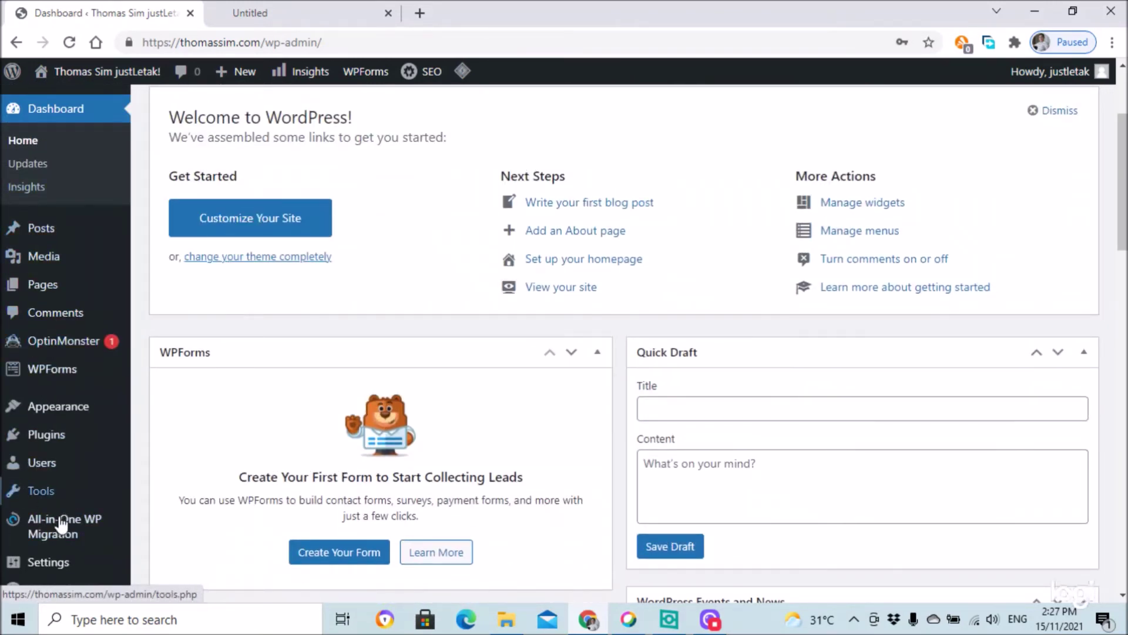
mouse_move(51, 425)
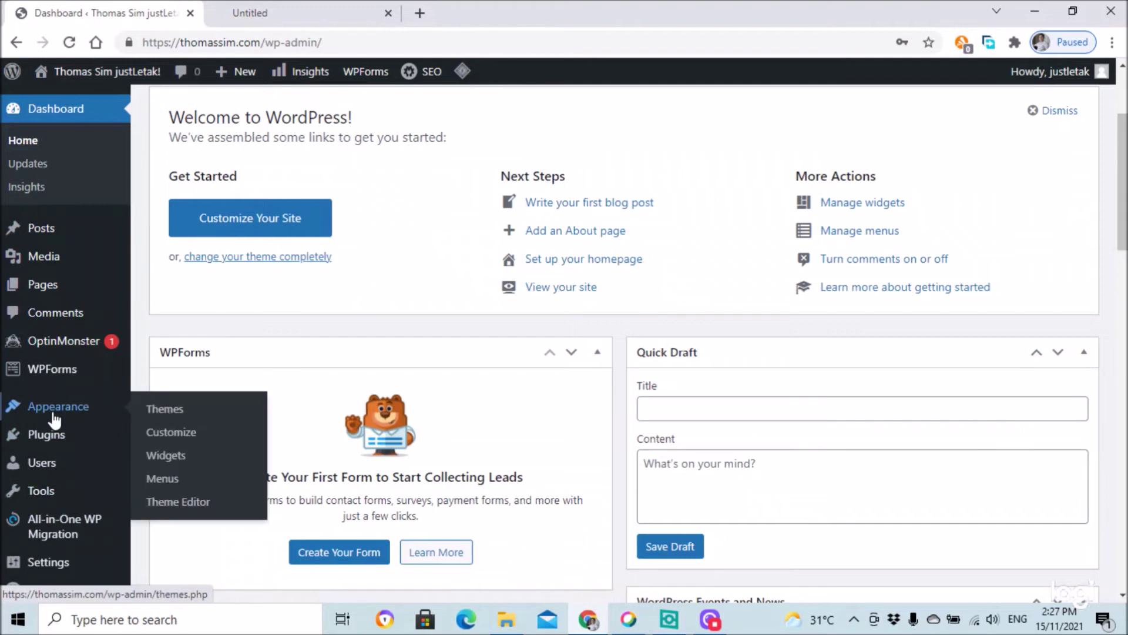
click(167, 412)
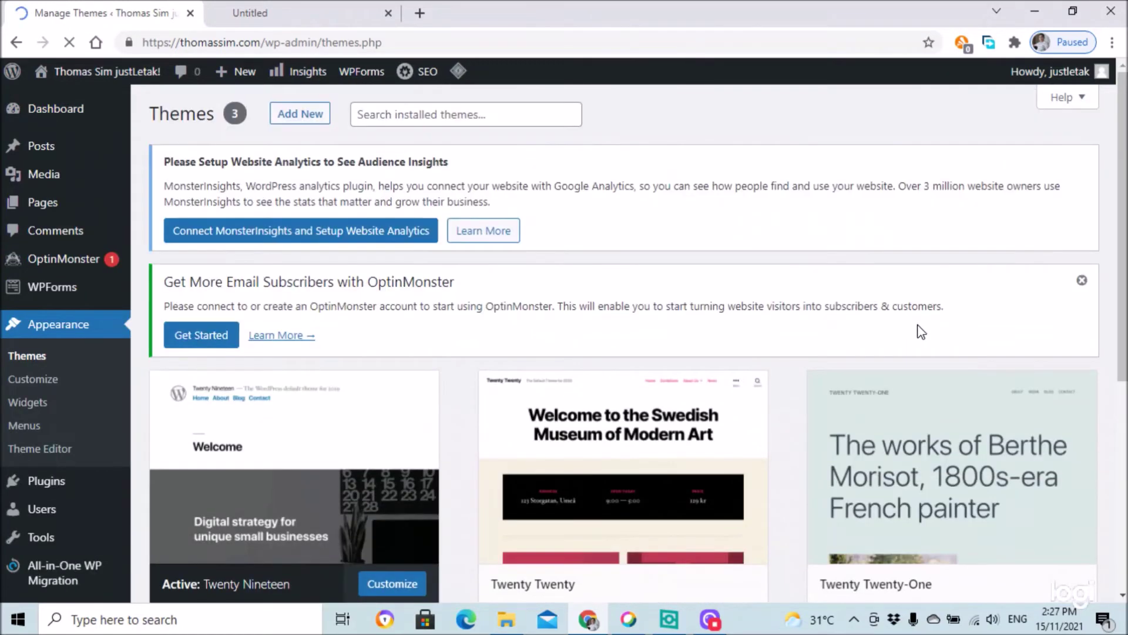
scroll(969, 232, down, 5)
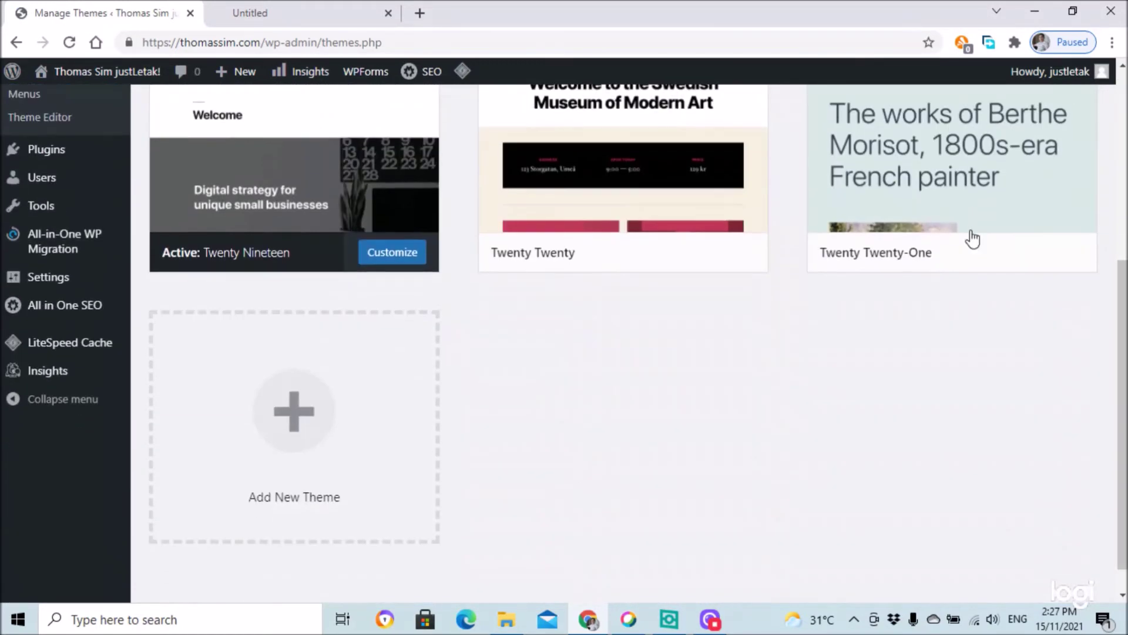
scroll(969, 231, up, 5)
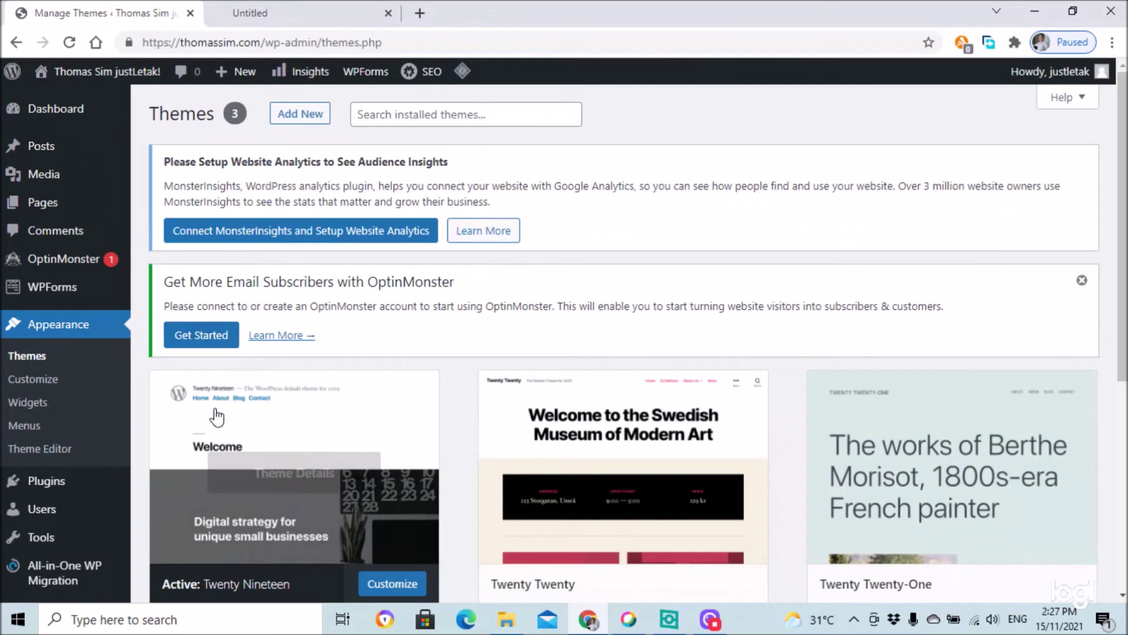
click(306, 124)
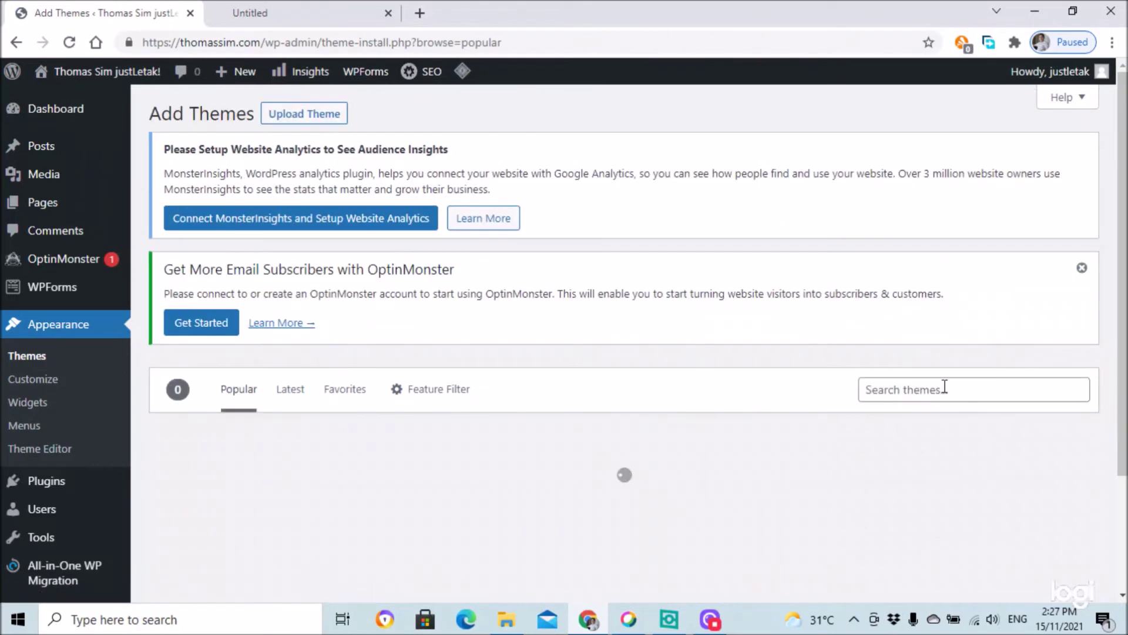
- Search the theme directory for 'ast' and install the Astra theme
click(944, 388)
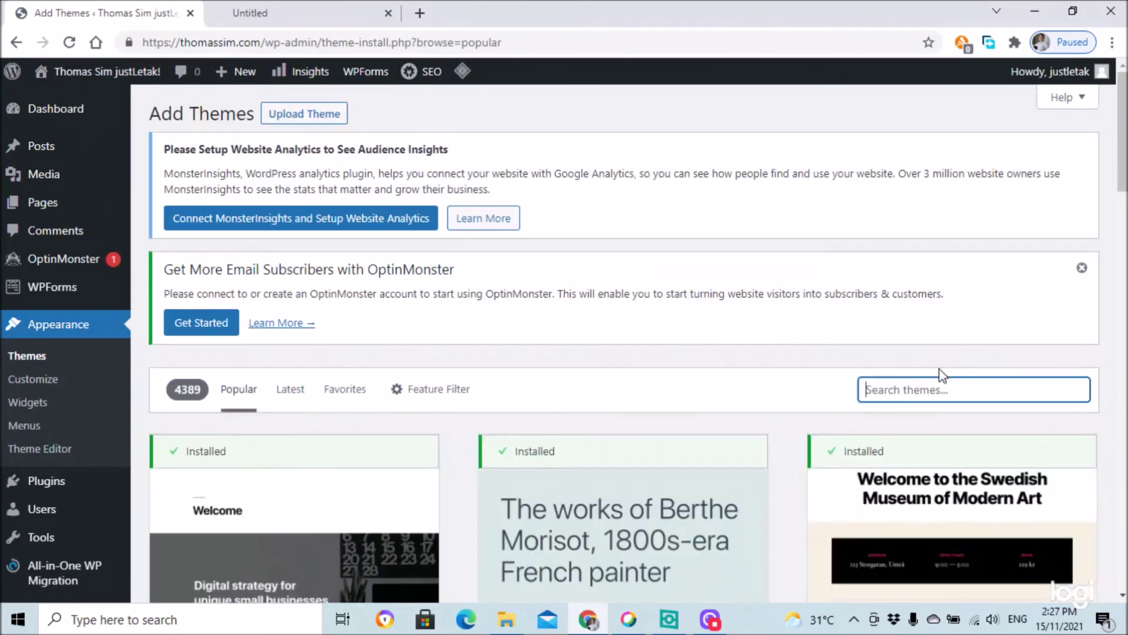
text(astra)
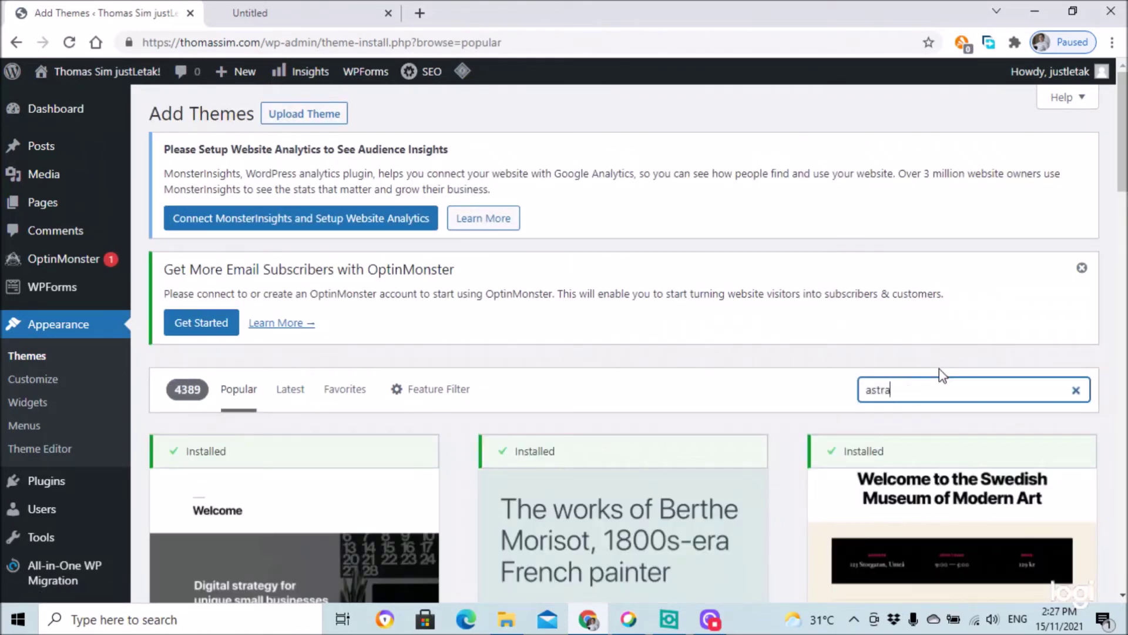
scroll(811, 365, down, 3)
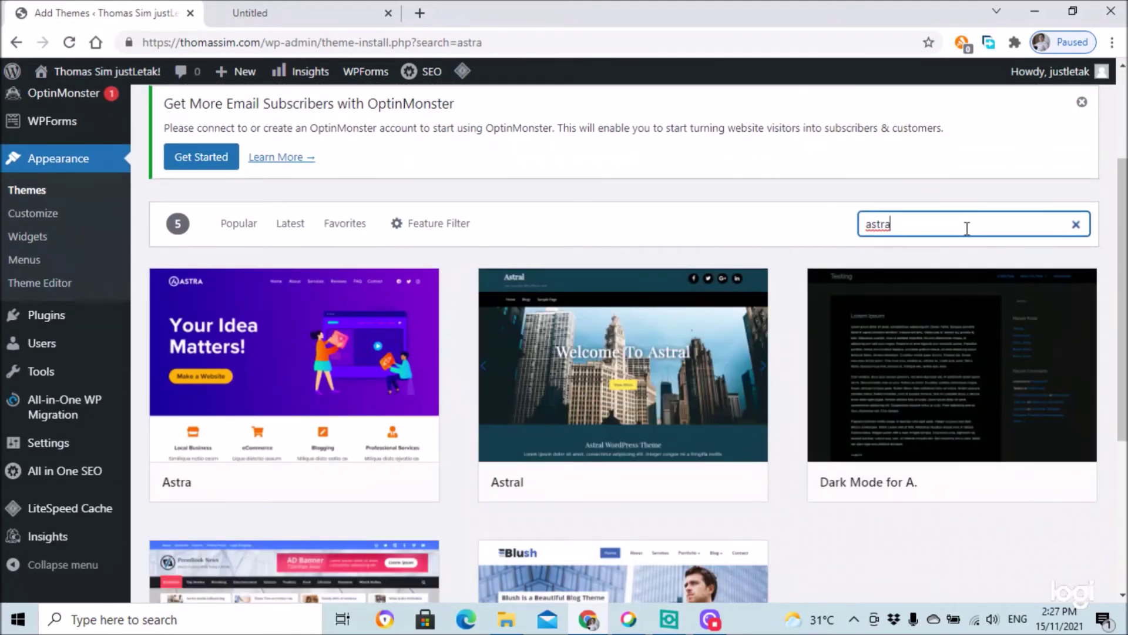
mouse_move(270, 329)
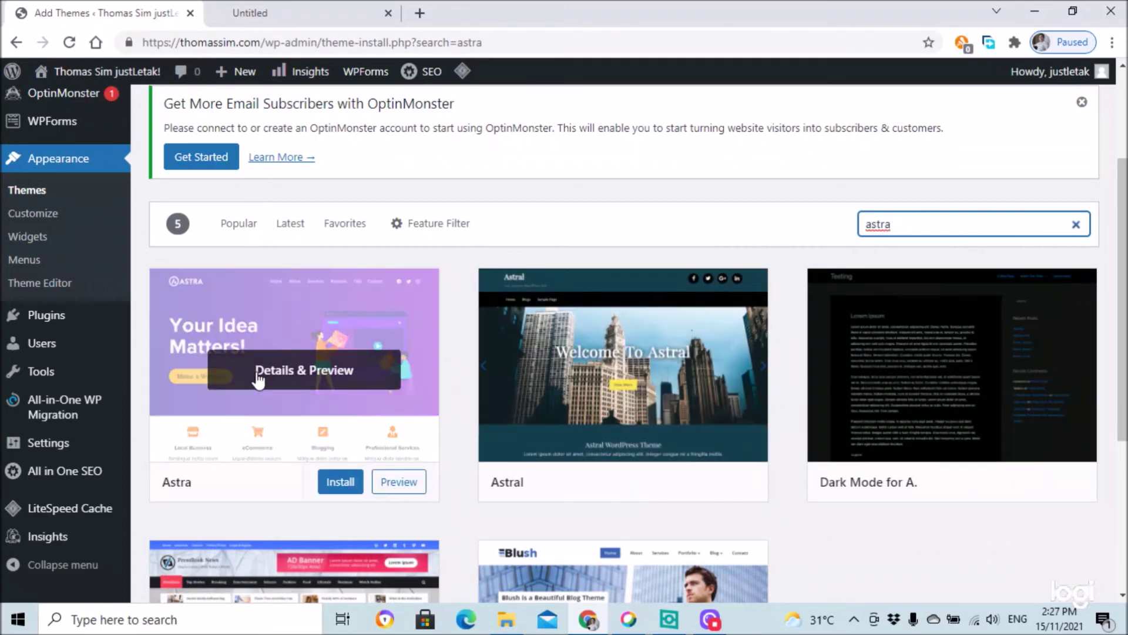
scroll(346, 329, down, 1)
scroll(350, 321, down, 3)
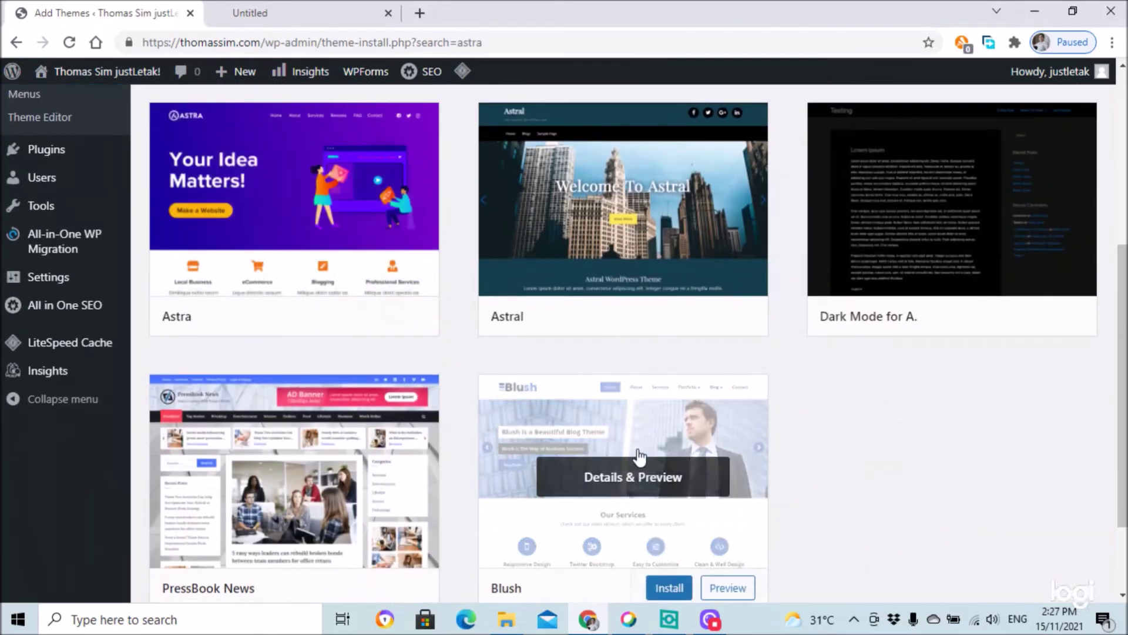
scroll(835, 475, down, 2)
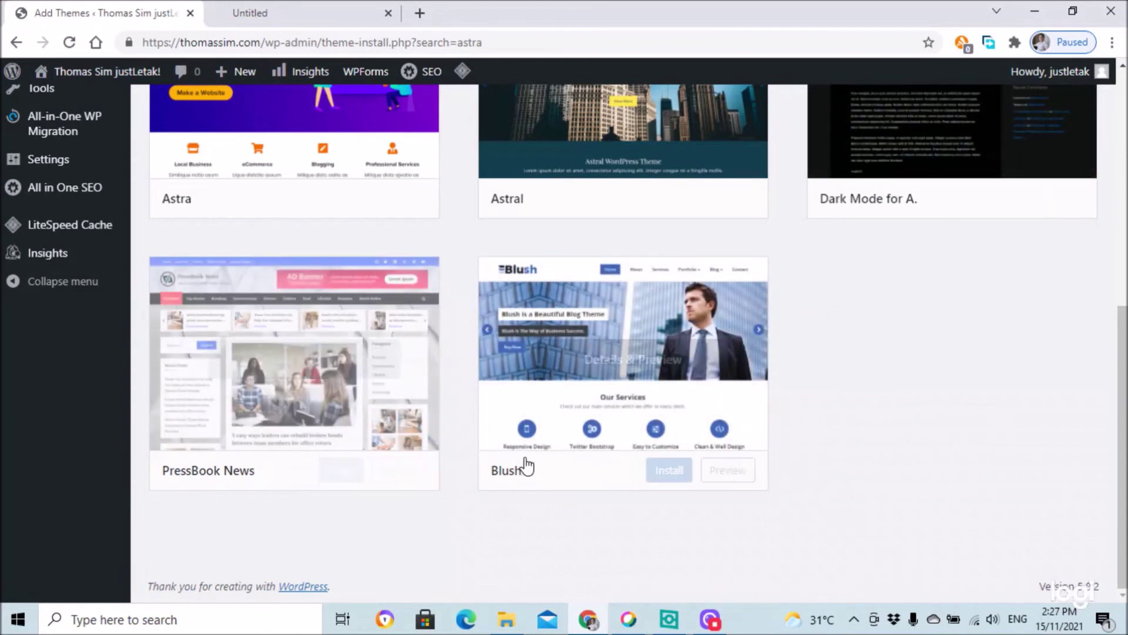
scroll(322, 351, up, 3)
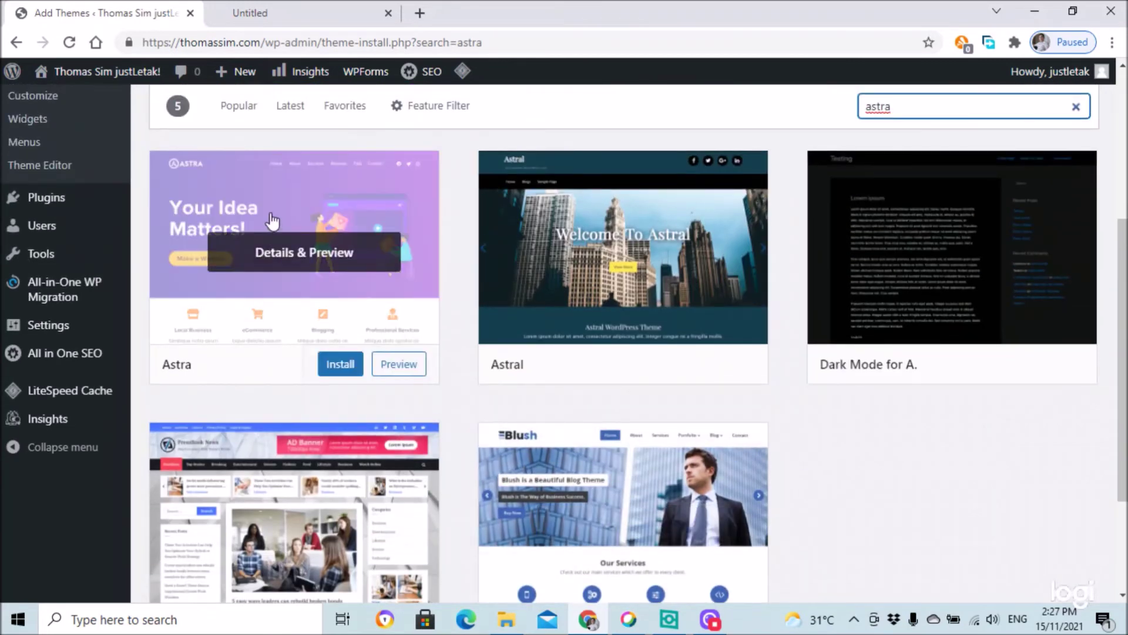
scroll(279, 174, up, 3)
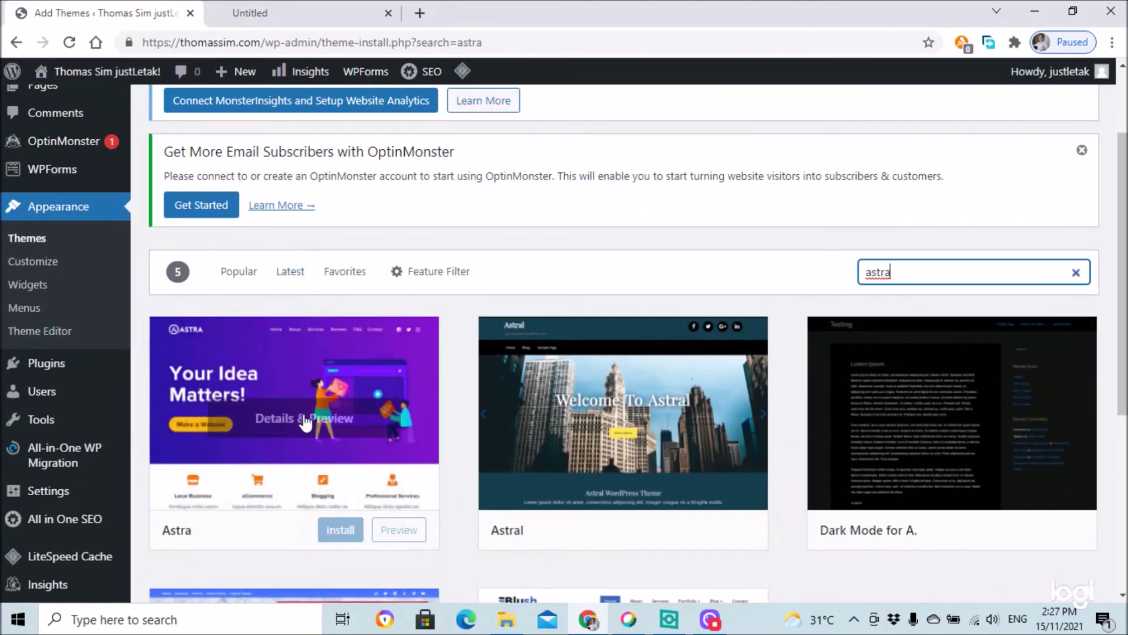
click(346, 536)
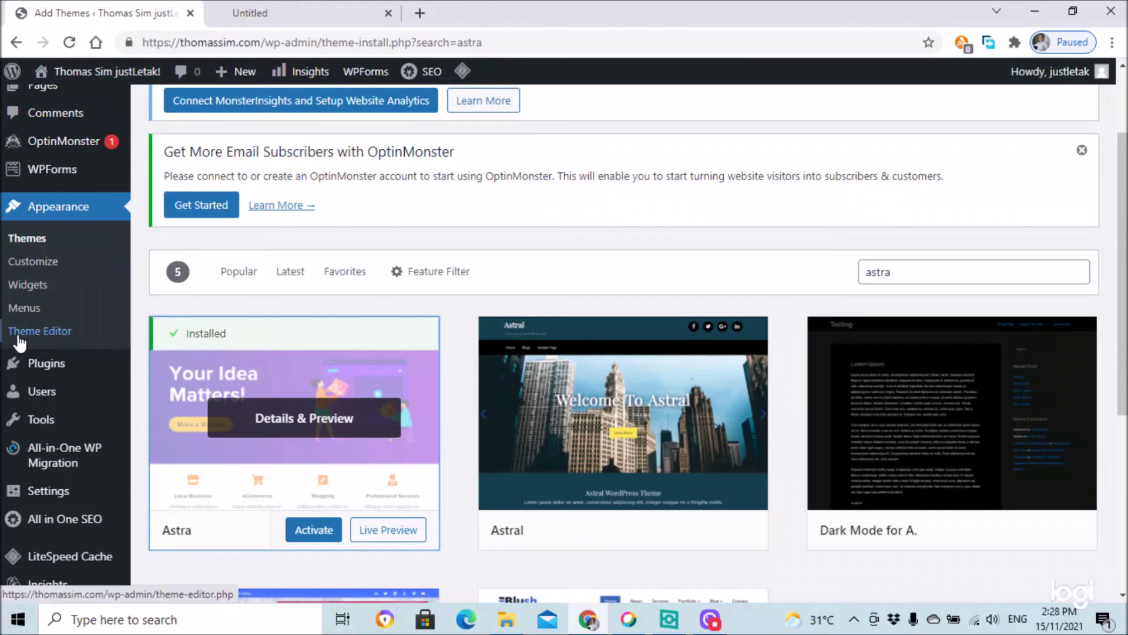
- Activate Astra, then open and reload the live front page to view its layout
click(318, 532)
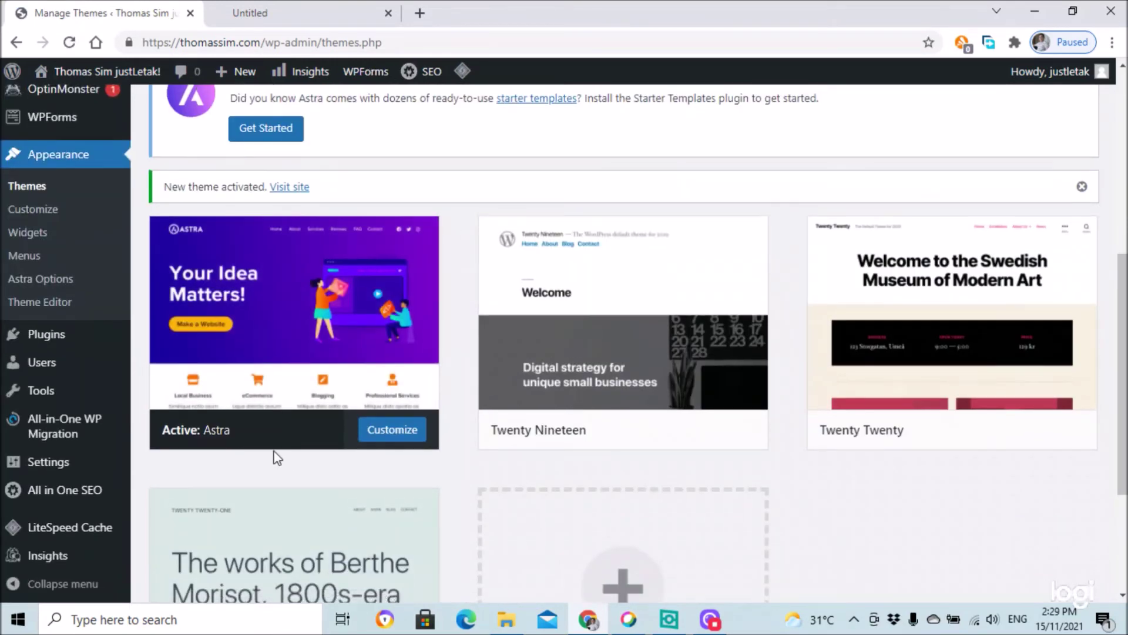
scroll(272, 456, up, 7)
mouse_move(71, 72)
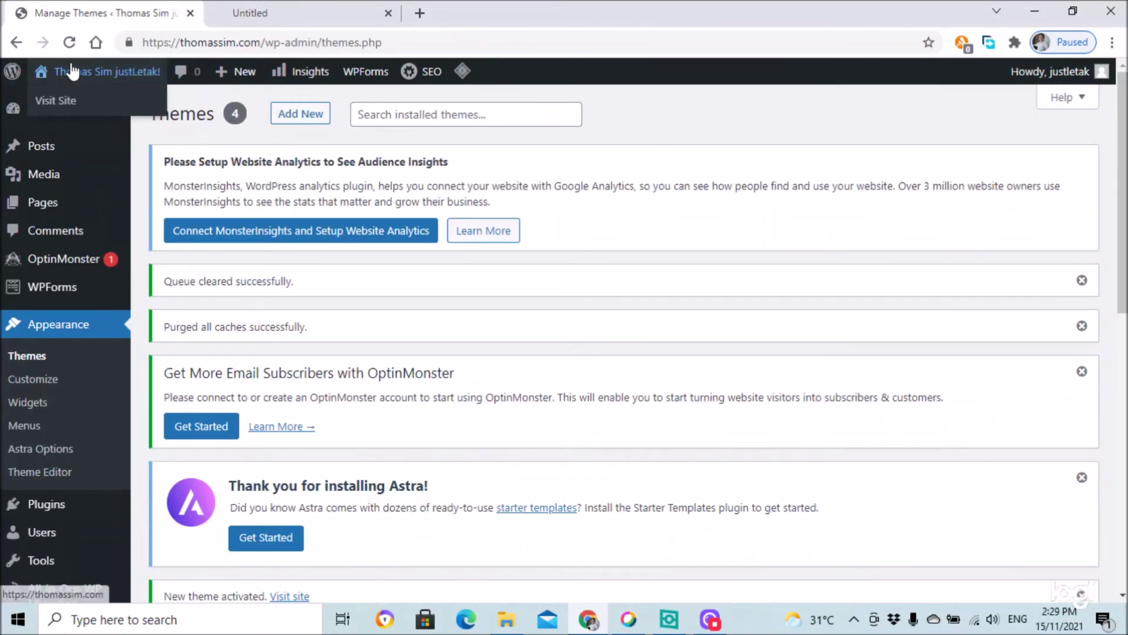
click(36, 106)
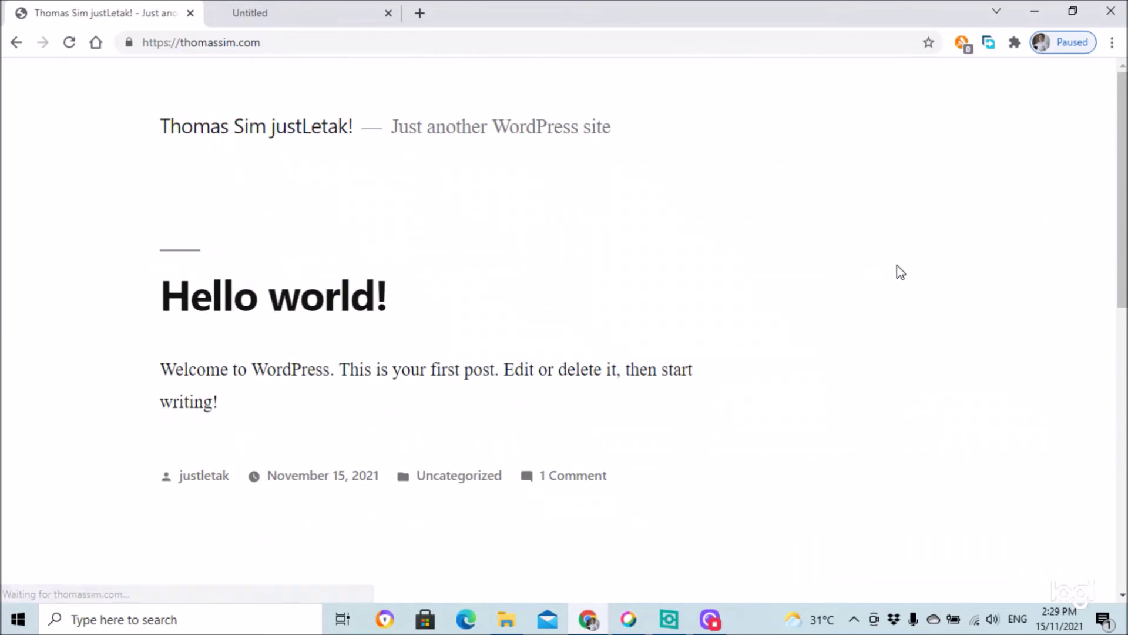
click(68, 43)
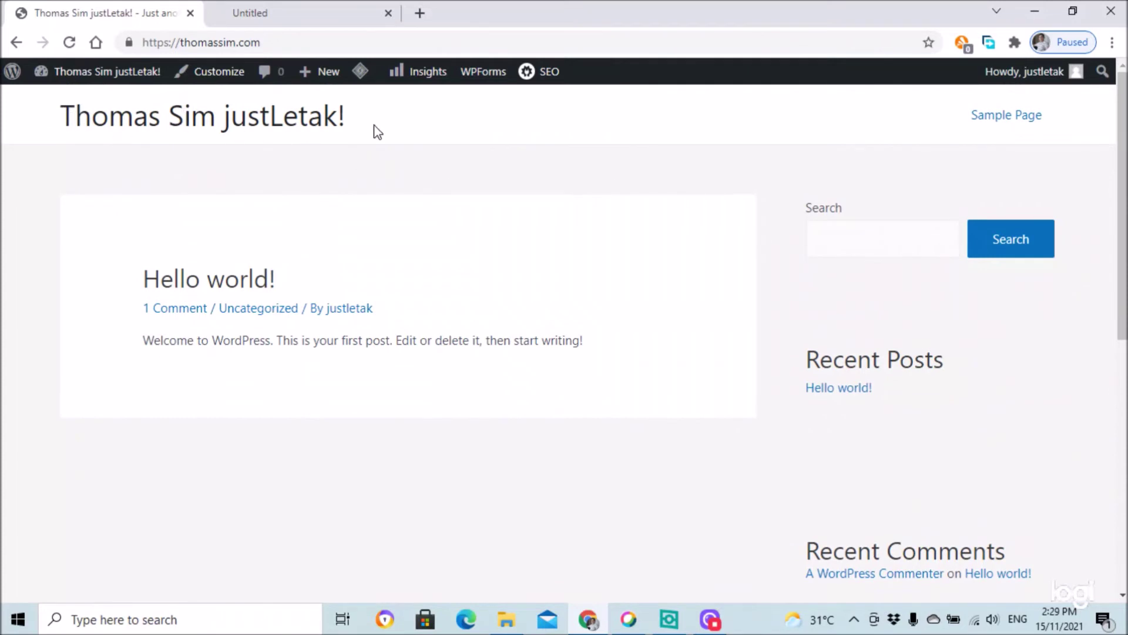
scroll(694, 286, down, 5)
scroll(1030, 406, down, 3)
scroll(1025, 378, up, 9)
scroll(970, 352, down, 8)
scroll(958, 326, up, 9)
- Open the Customizer, look at Site Identity, and return to Astra's main settings list
click(220, 77)
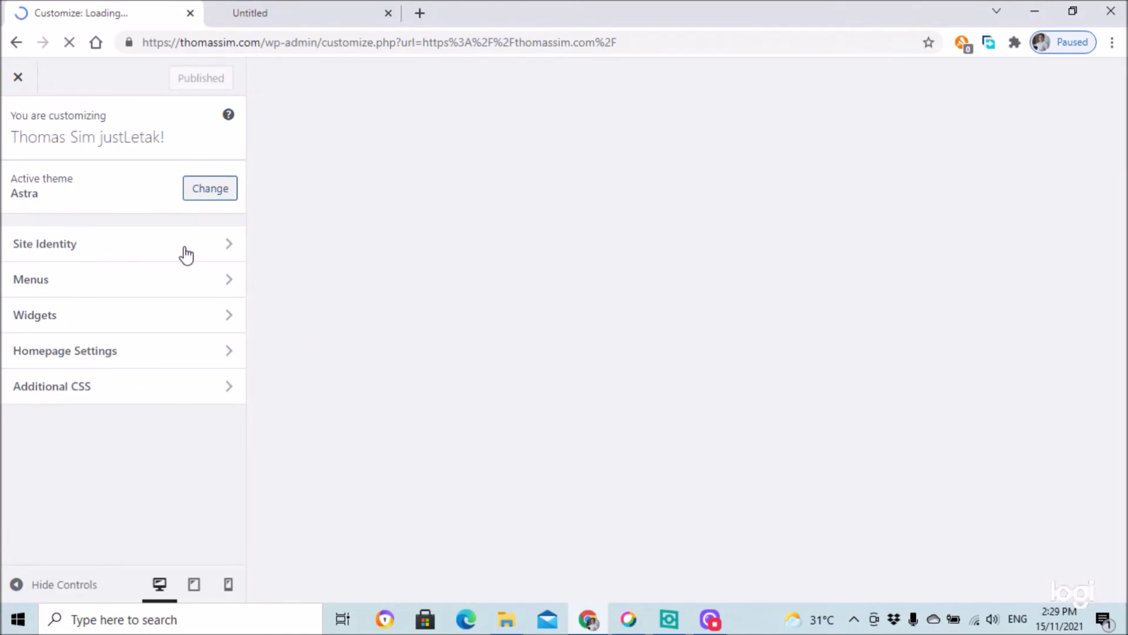
click(231, 252)
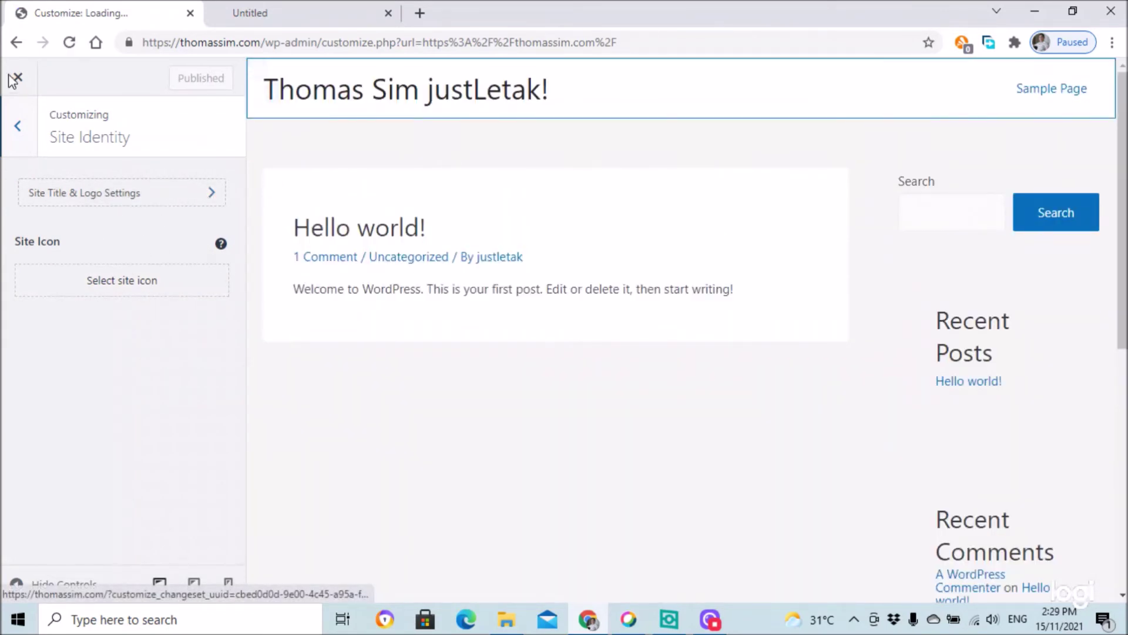
click(19, 133)
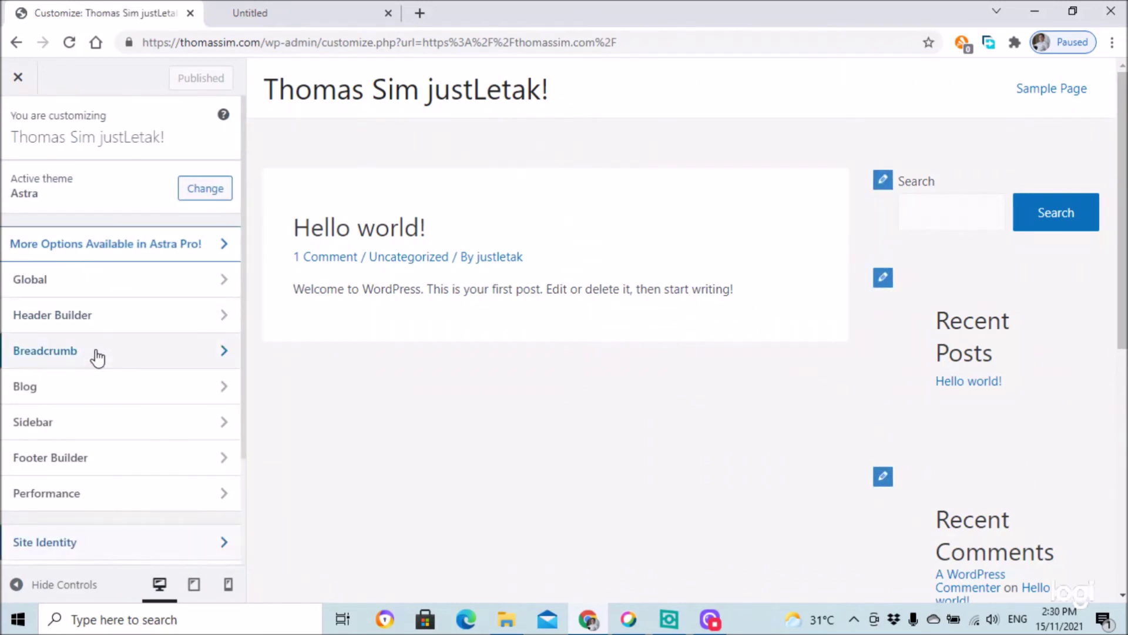
- Set the Sidebar Default Layout to Left Sidebar, publish it, and close the Customizer
click(110, 430)
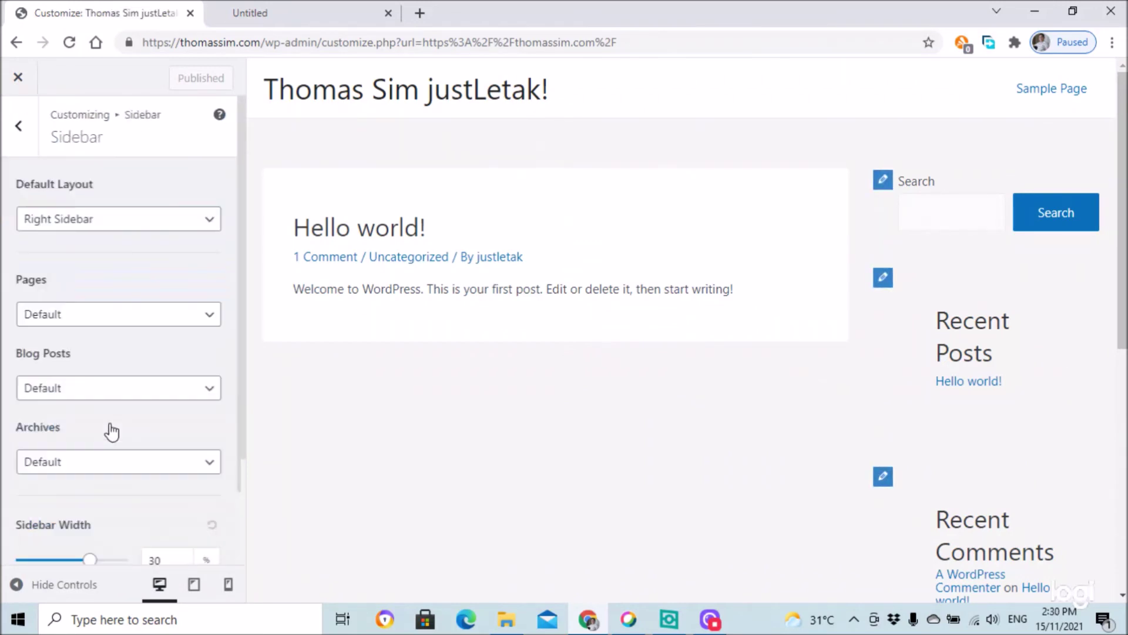
click(196, 219)
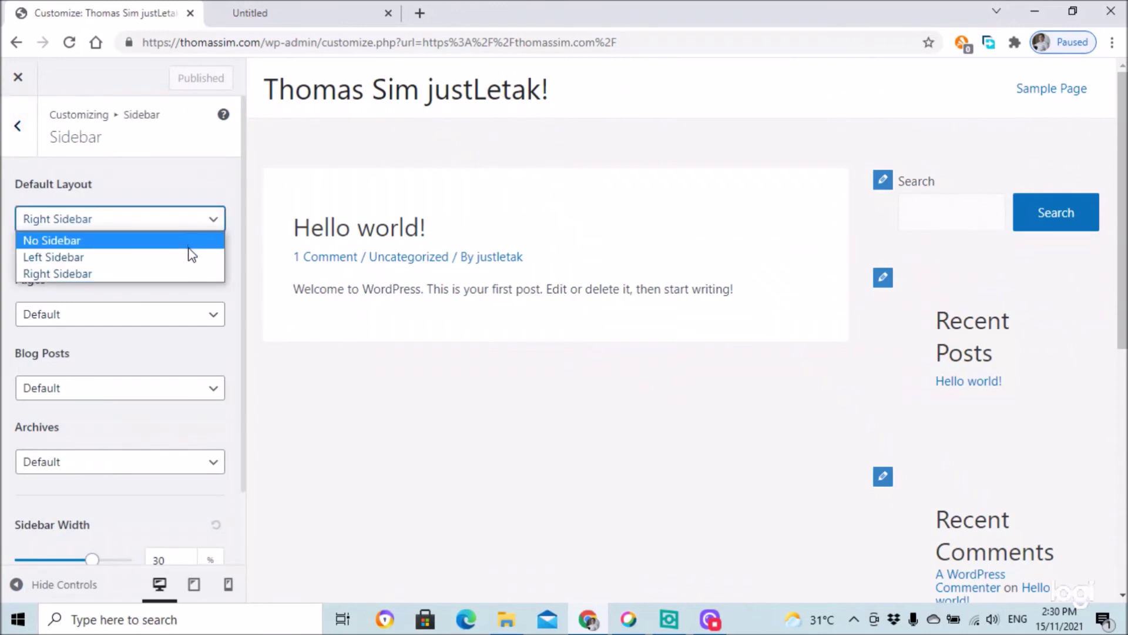
click(188, 256)
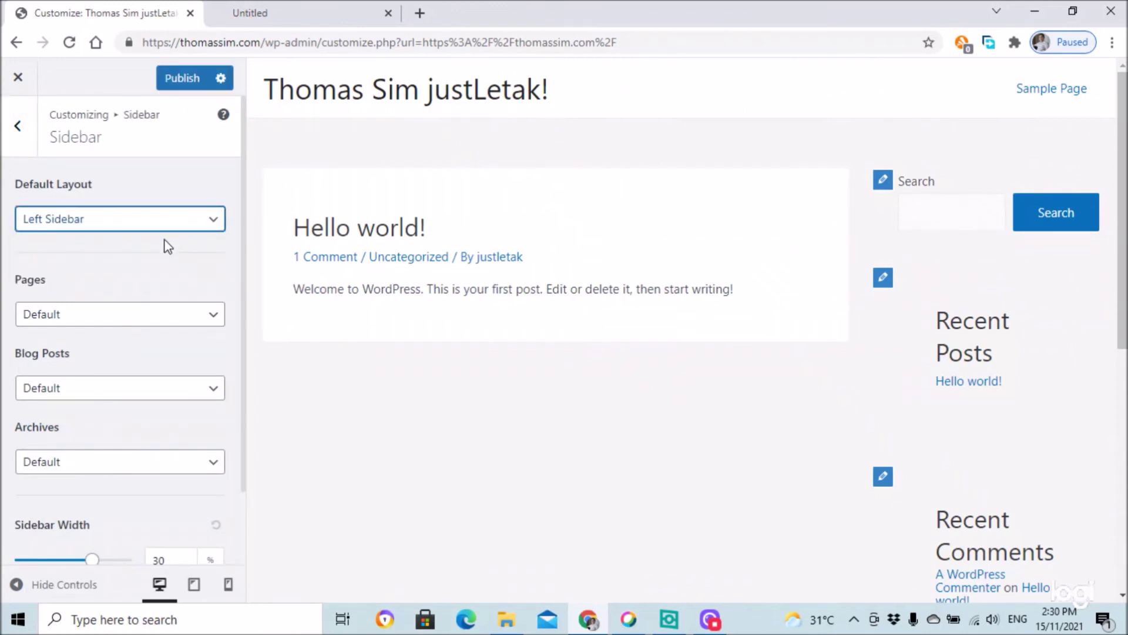
click(187, 87)
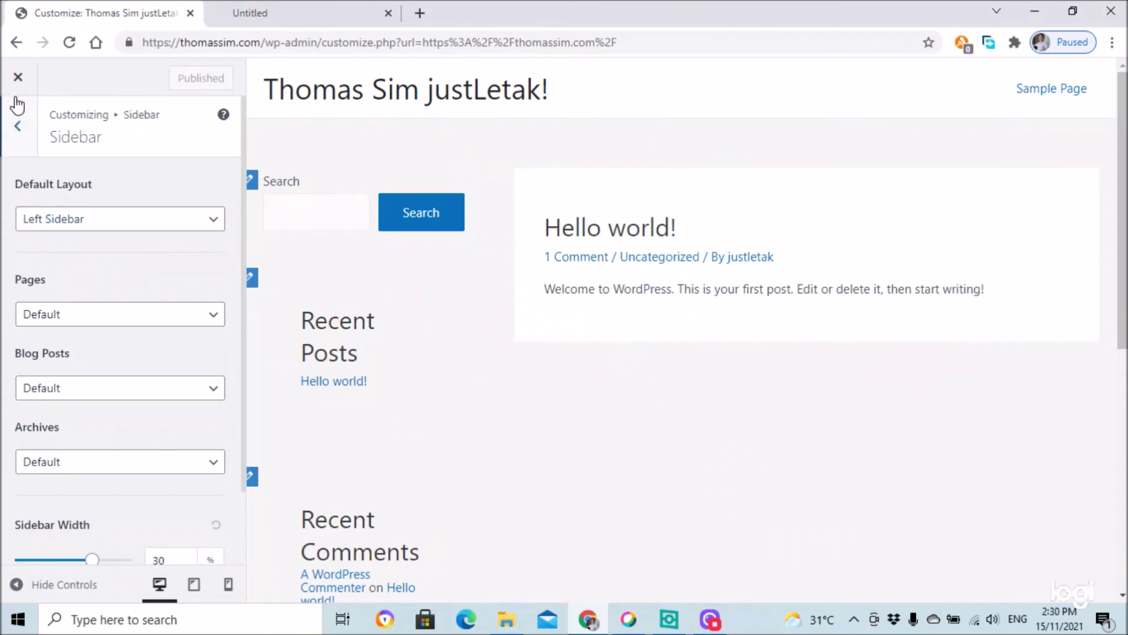
click(18, 77)
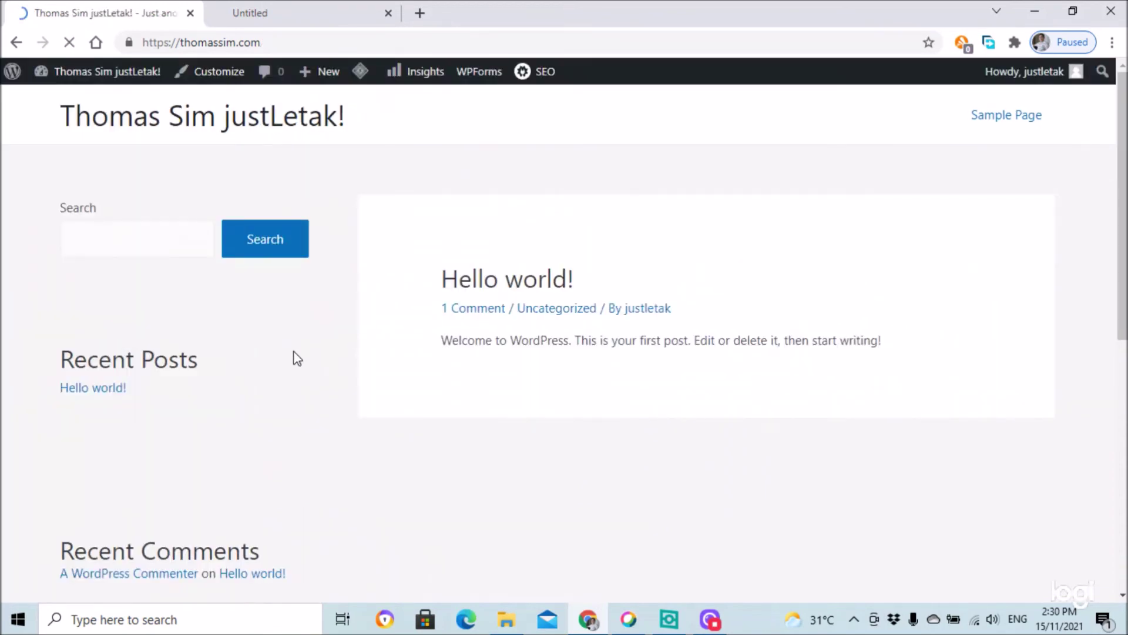
- Check the left sidebar on the front page, then go to the admin Dashboard
scroll(196, 438, down, 8)
scroll(194, 434, up, 8)
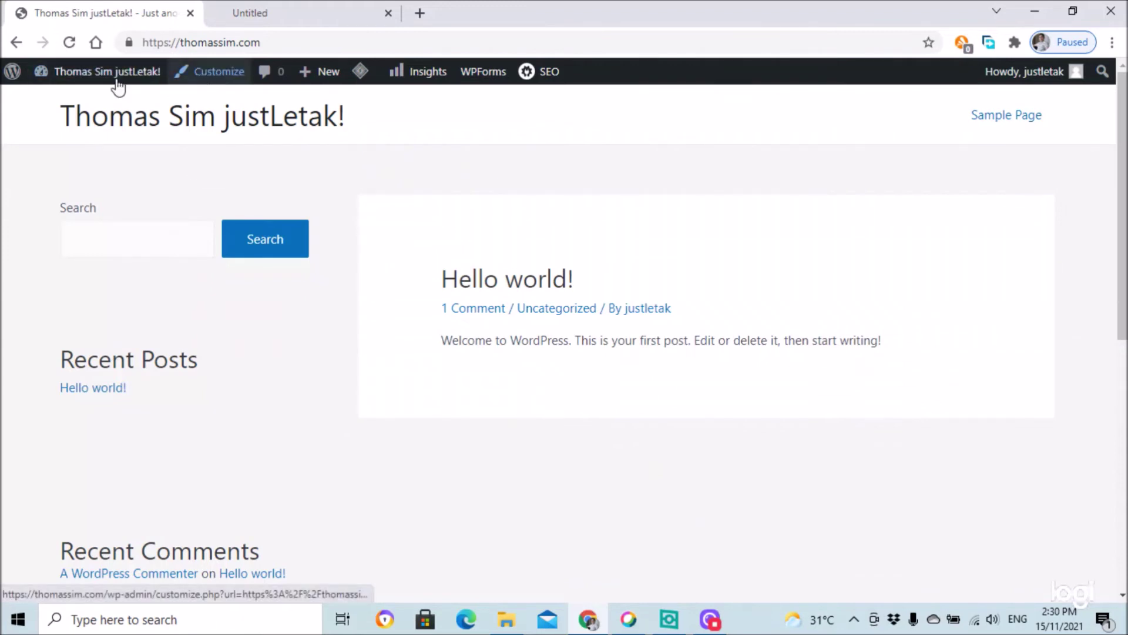
mouse_move(60, 83)
click(56, 106)
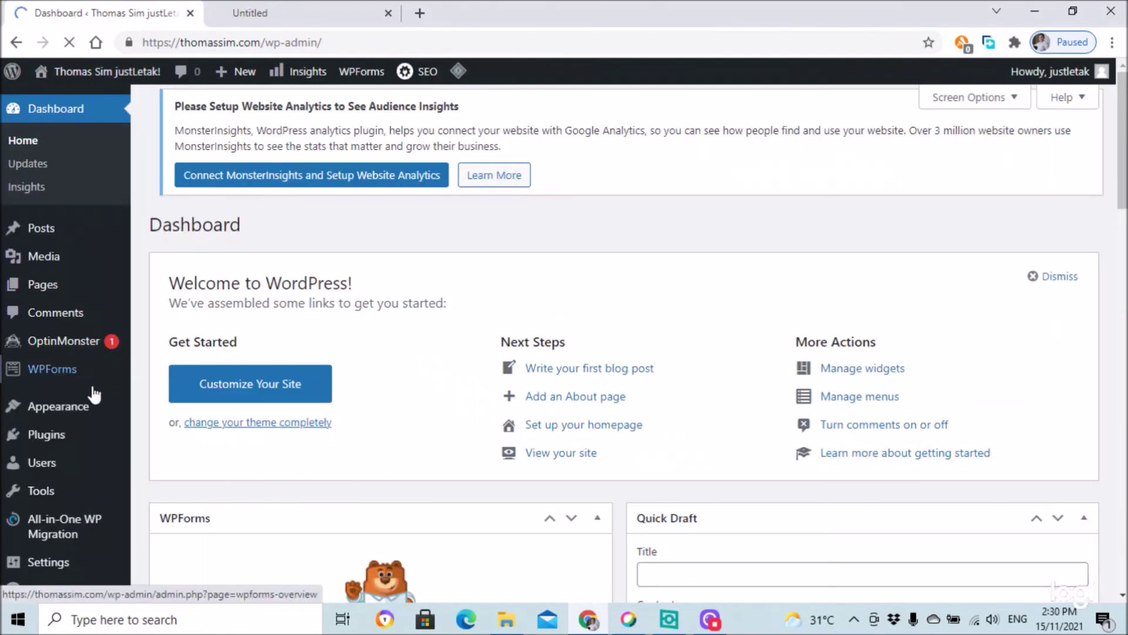
mouse_move(50, 438)
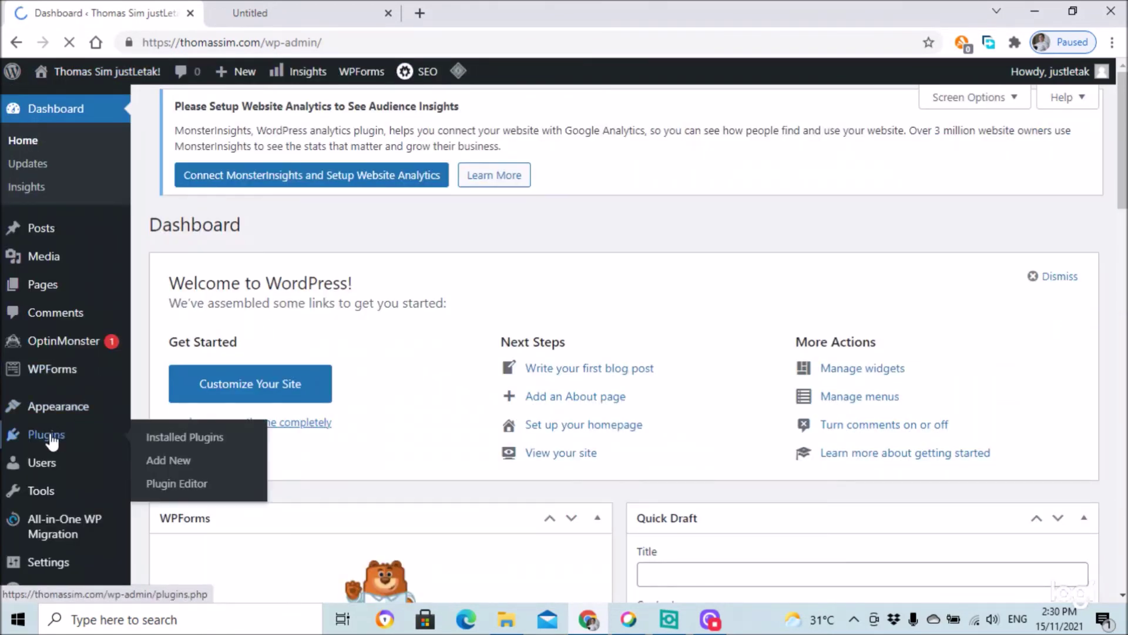
- Review the 8 installed plugins, then go to the Add Plugins page
click(198, 440)
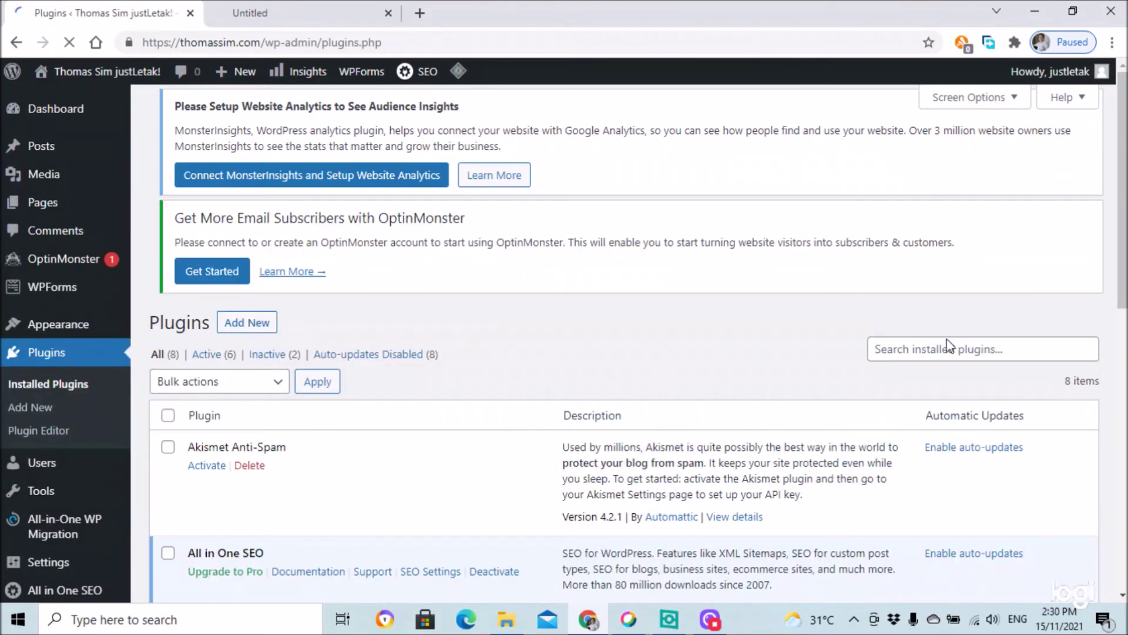
scroll(673, 369, down, 6)
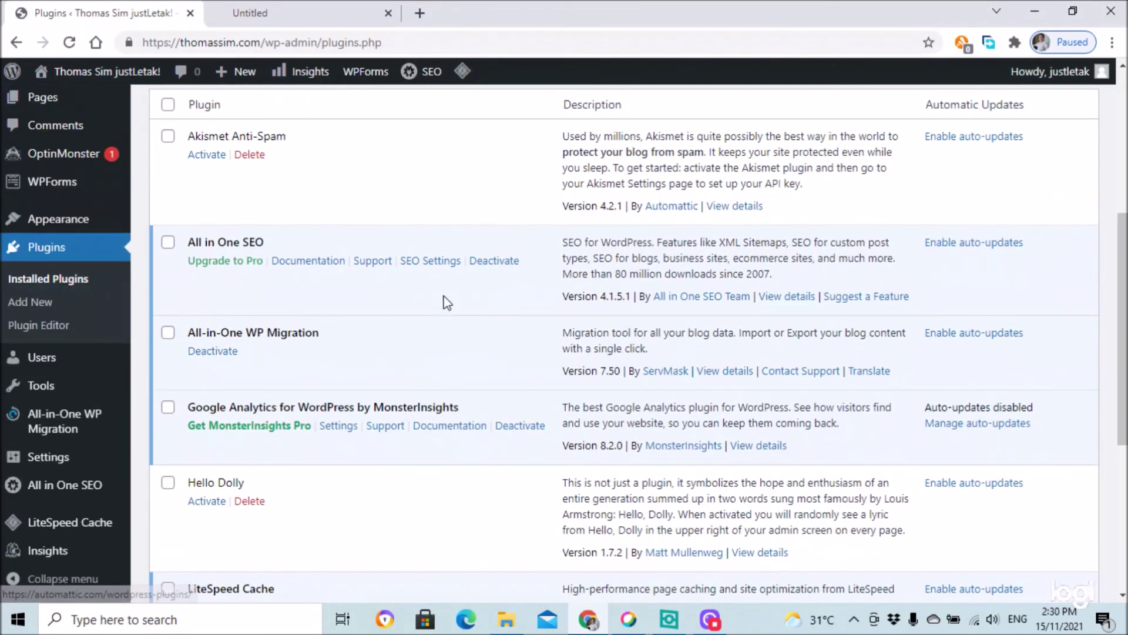
scroll(452, 314, down, 4)
scroll(453, 313, down, 1)
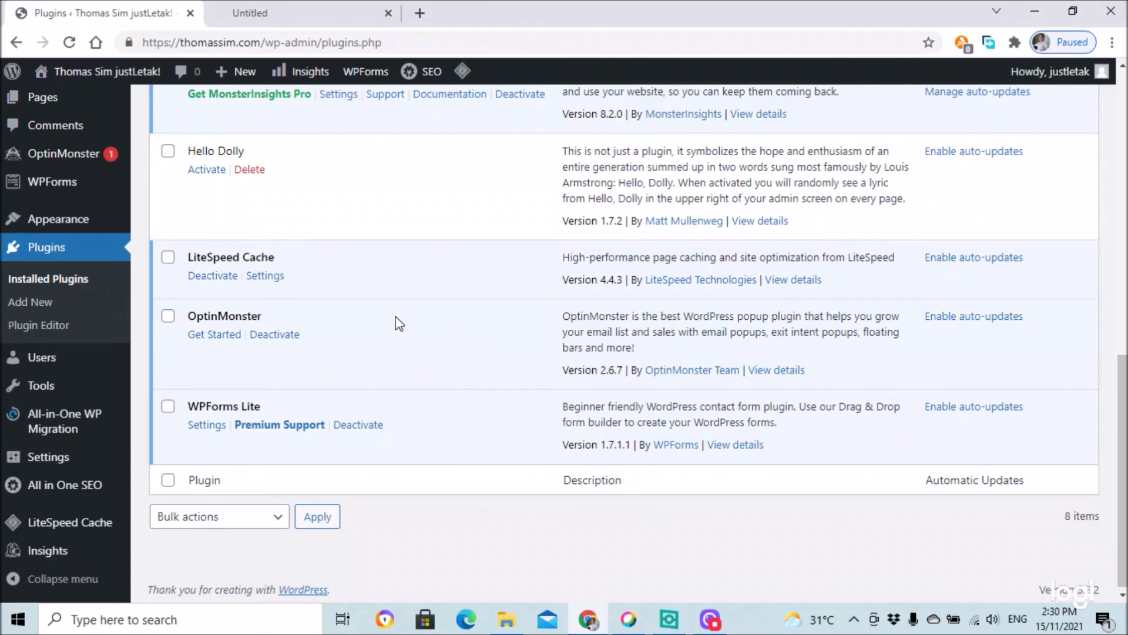
scroll(458, 403, up, 5)
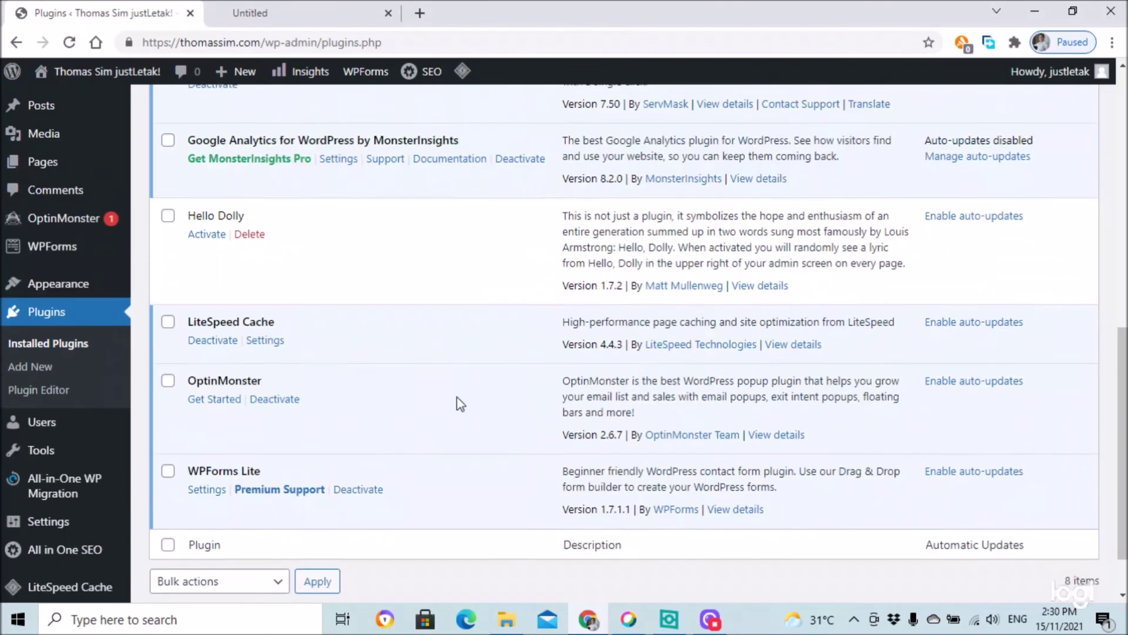
scroll(447, 360, up, 5)
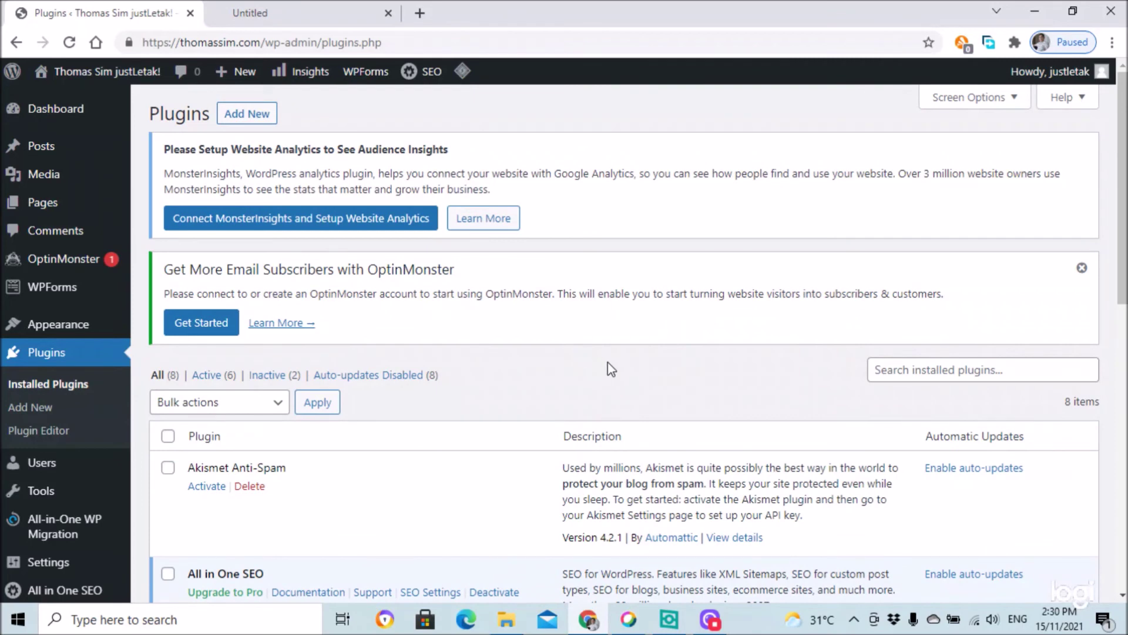
scroll(614, 389, down, 10)
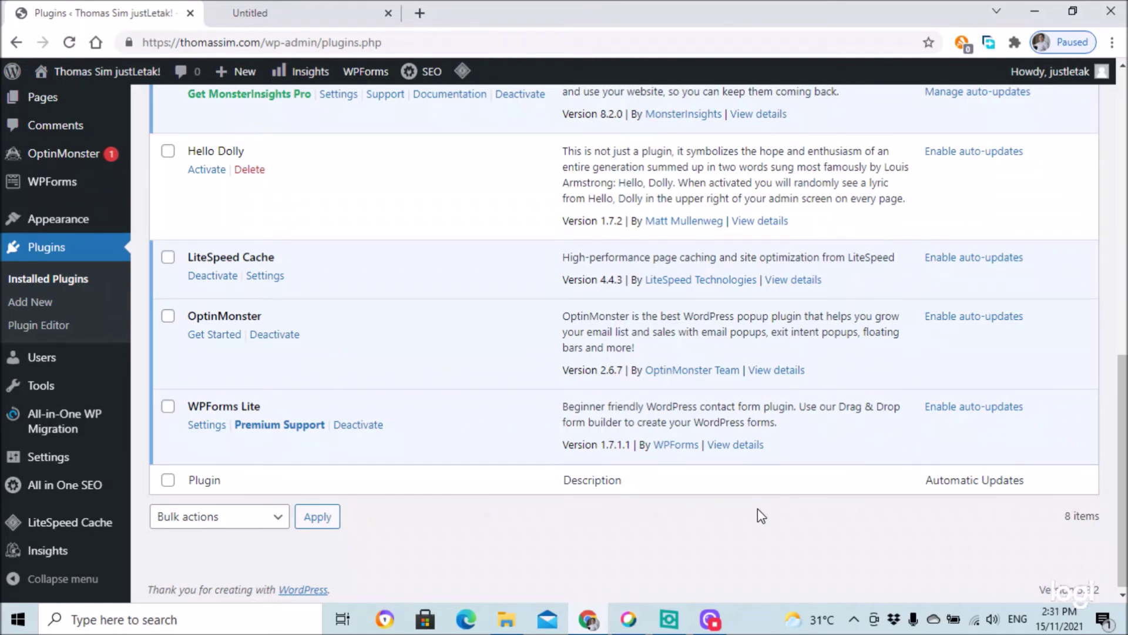
scroll(758, 510, up, 1)
scroll(757, 509, up, 3)
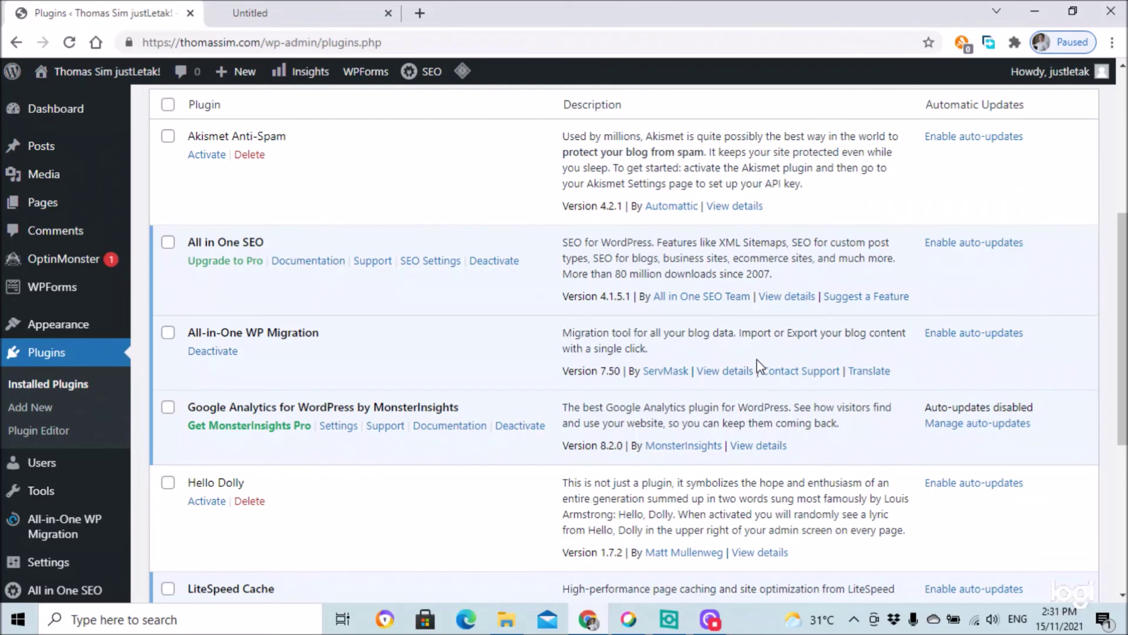
scroll(726, 370, up, 1)
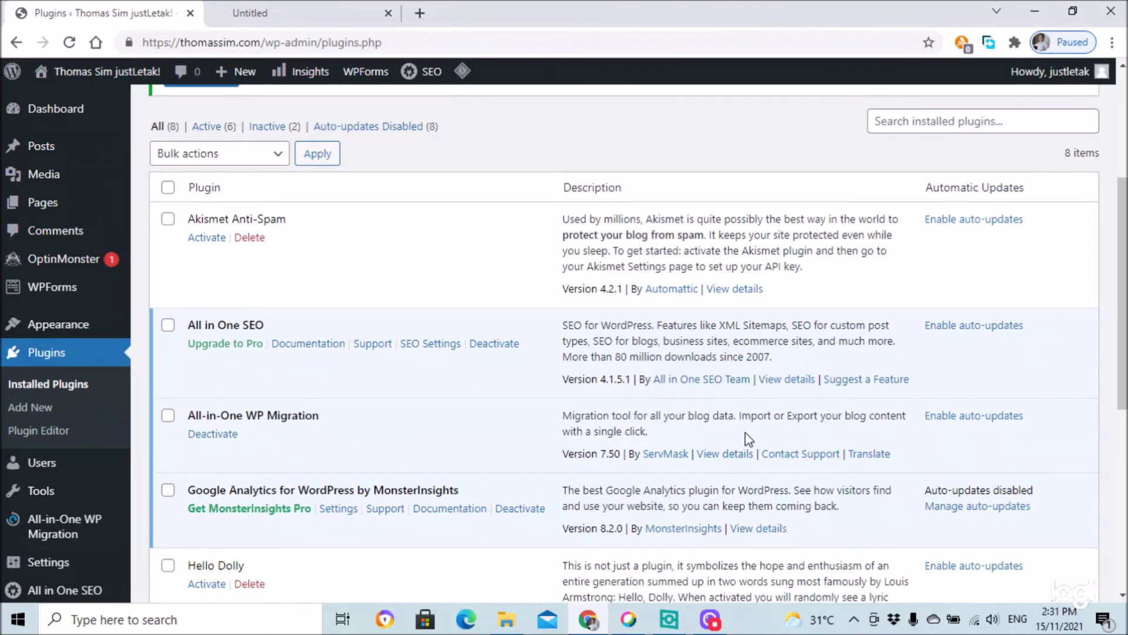
scroll(734, 449, down, 3)
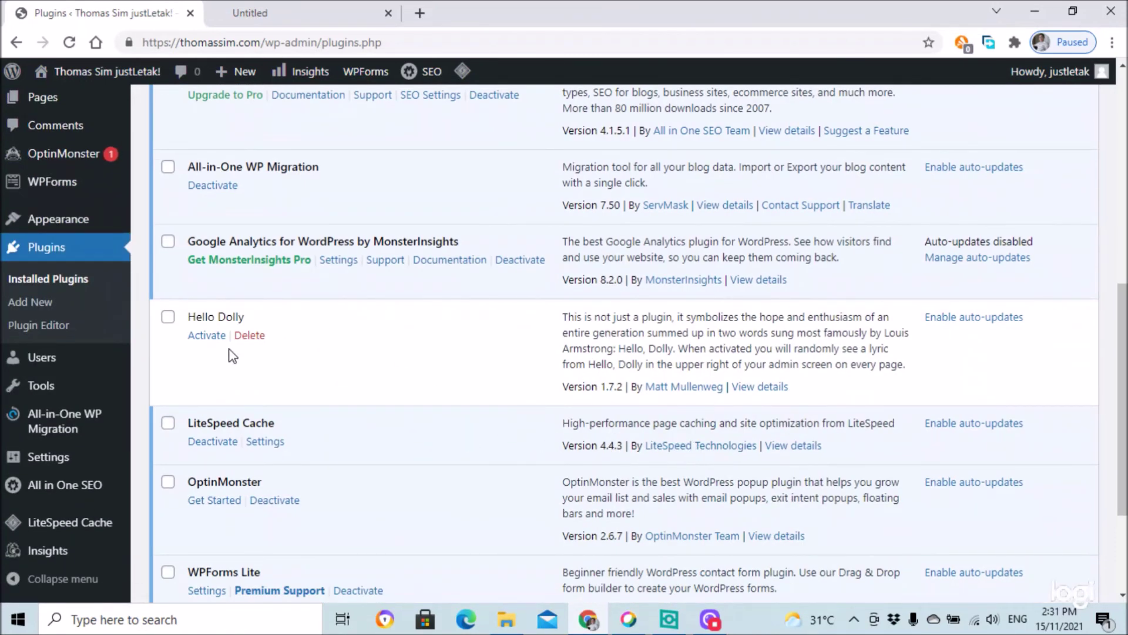
scroll(497, 469, down, 3)
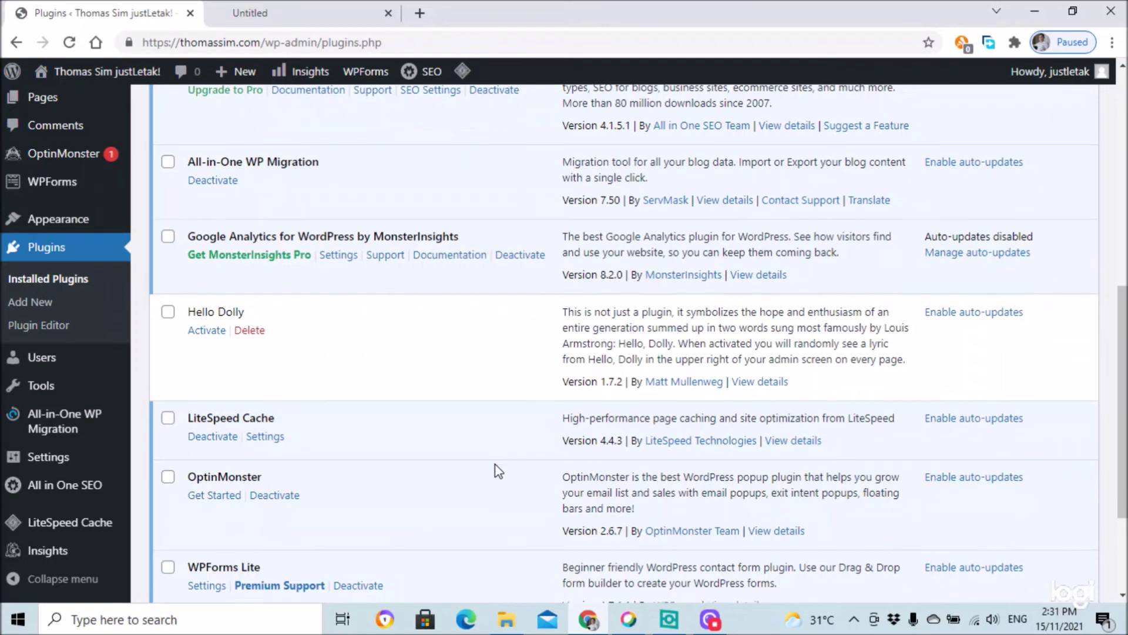
scroll(378, 420, up, 10)
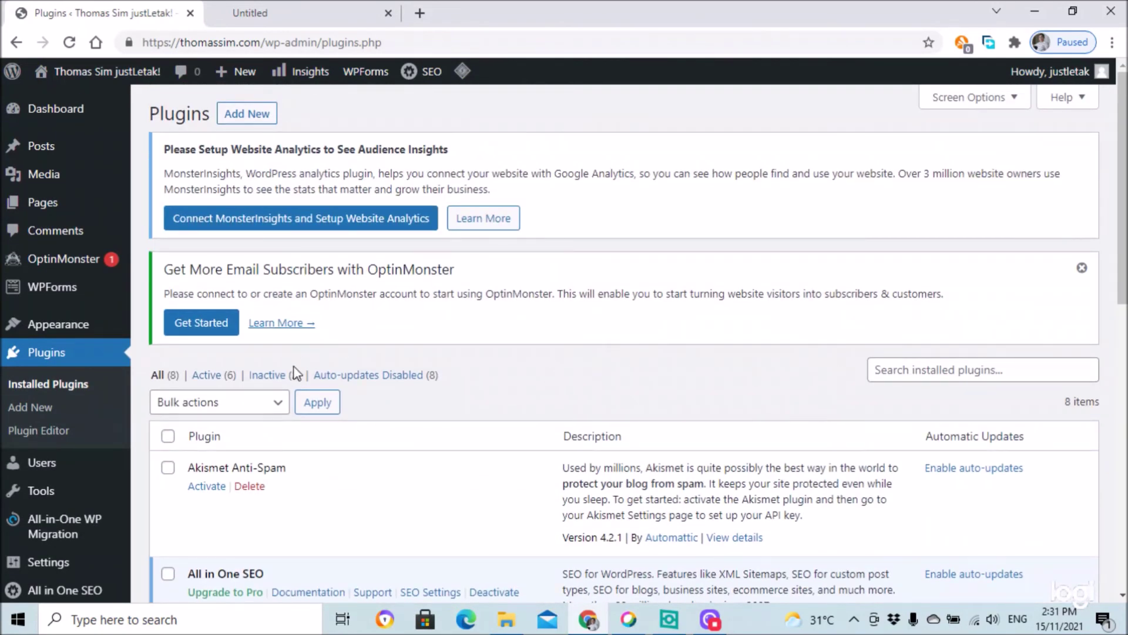
click(242, 114)
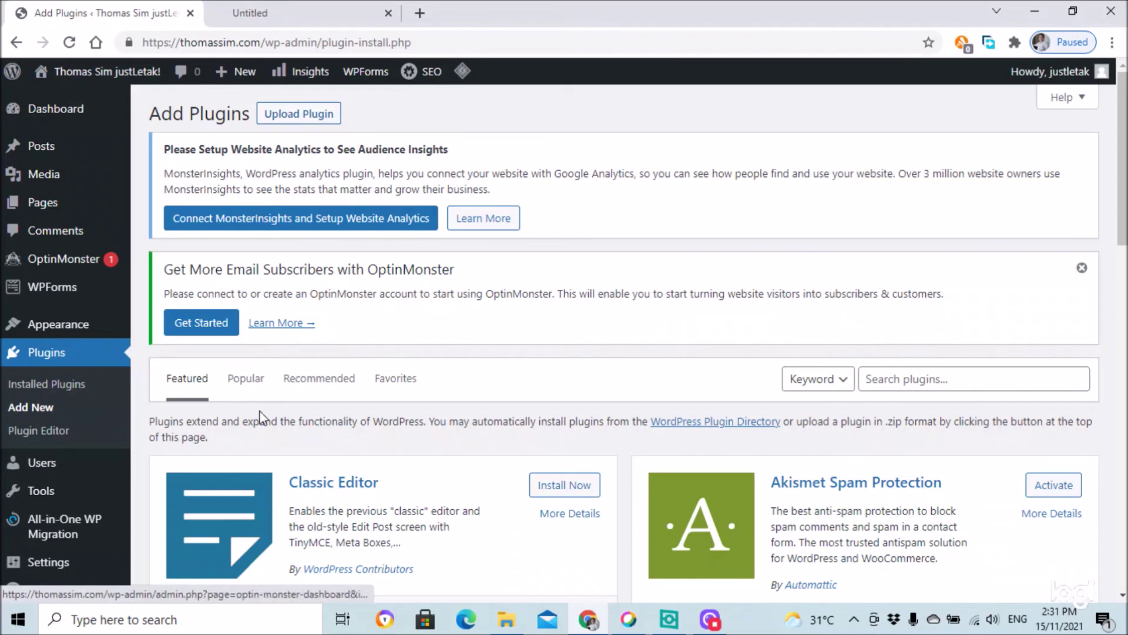
- Search the plugin directory for 'secur' and scroll the results down to the iThemes Security card
click(879, 376)
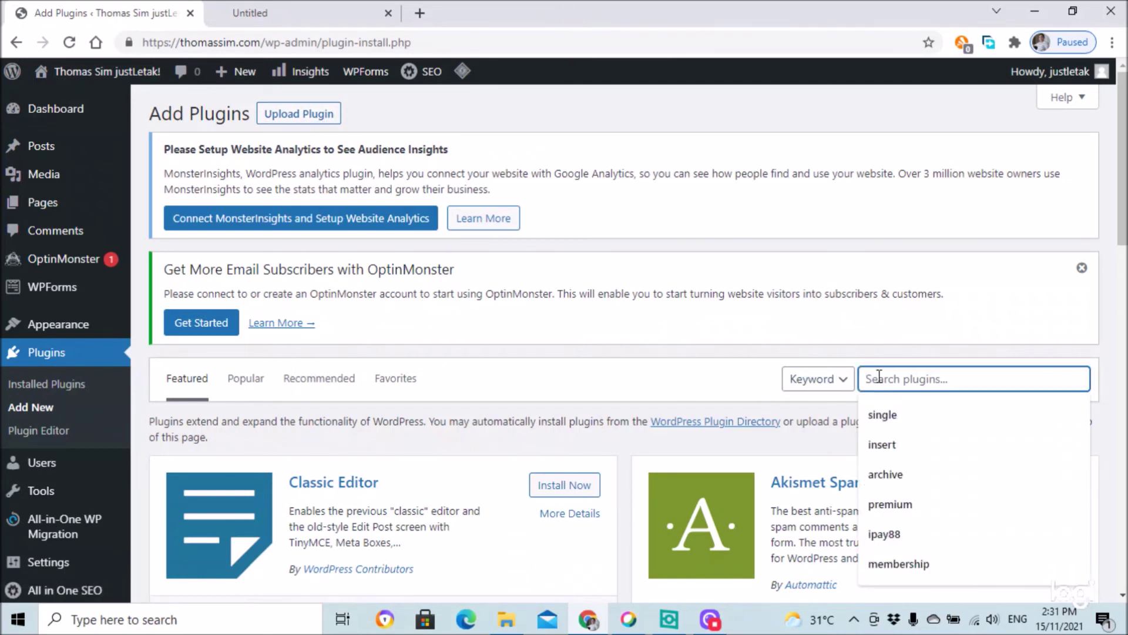
text(security)
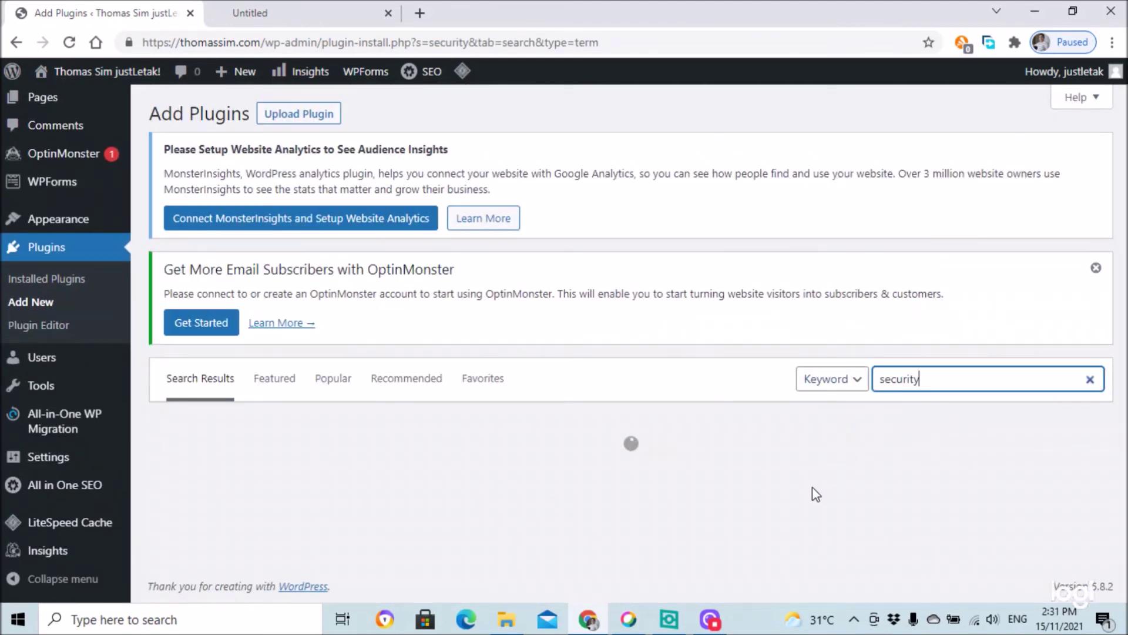
scroll(690, 437, down, 4)
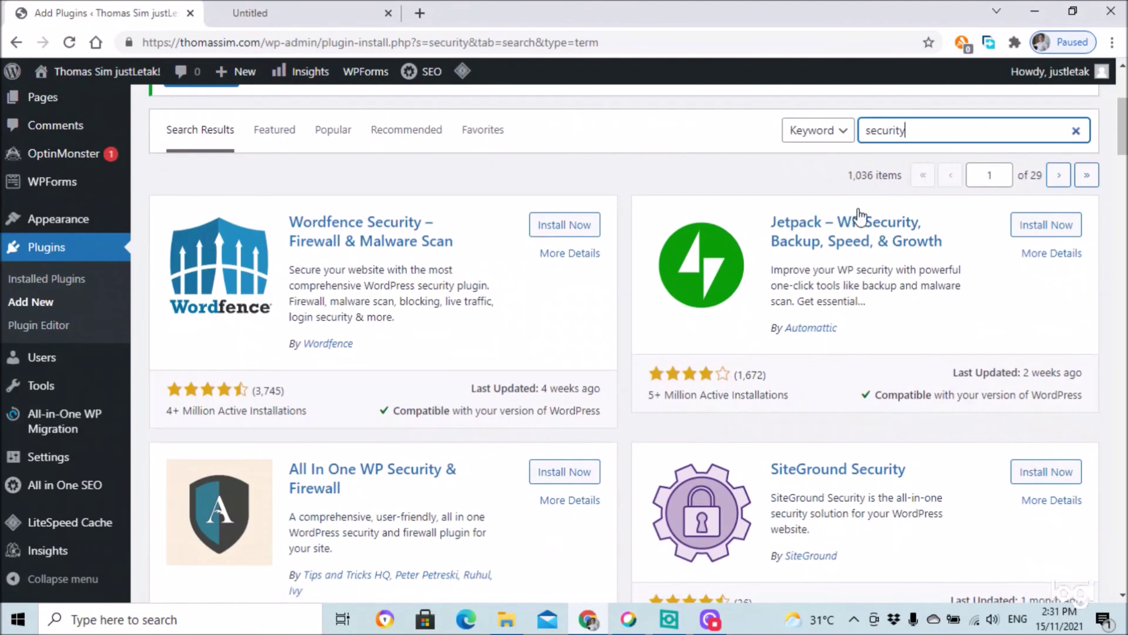
scroll(867, 347, down, 7)
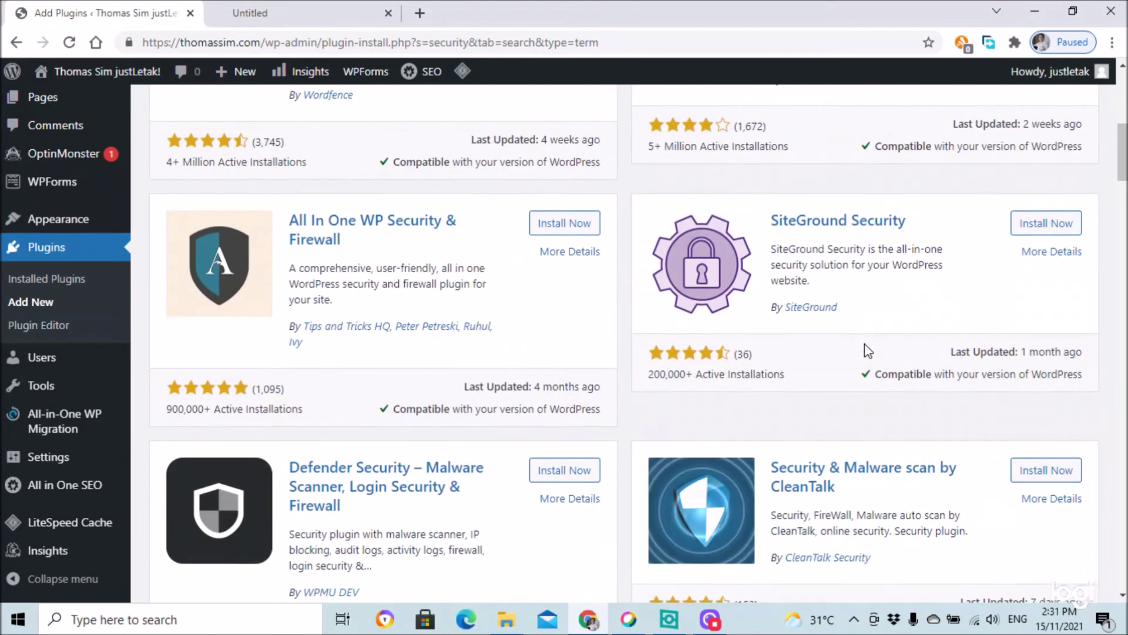
scroll(750, 380, down, 5)
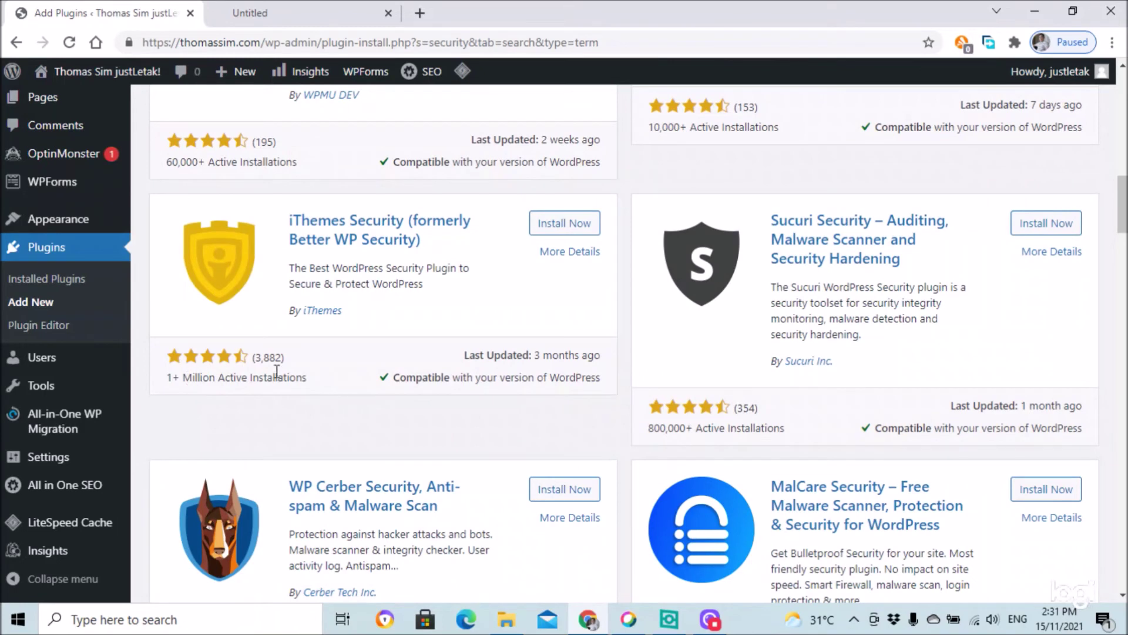
- Install the iThemes Security plugin from its search-result card until it shows Activate
click(560, 229)
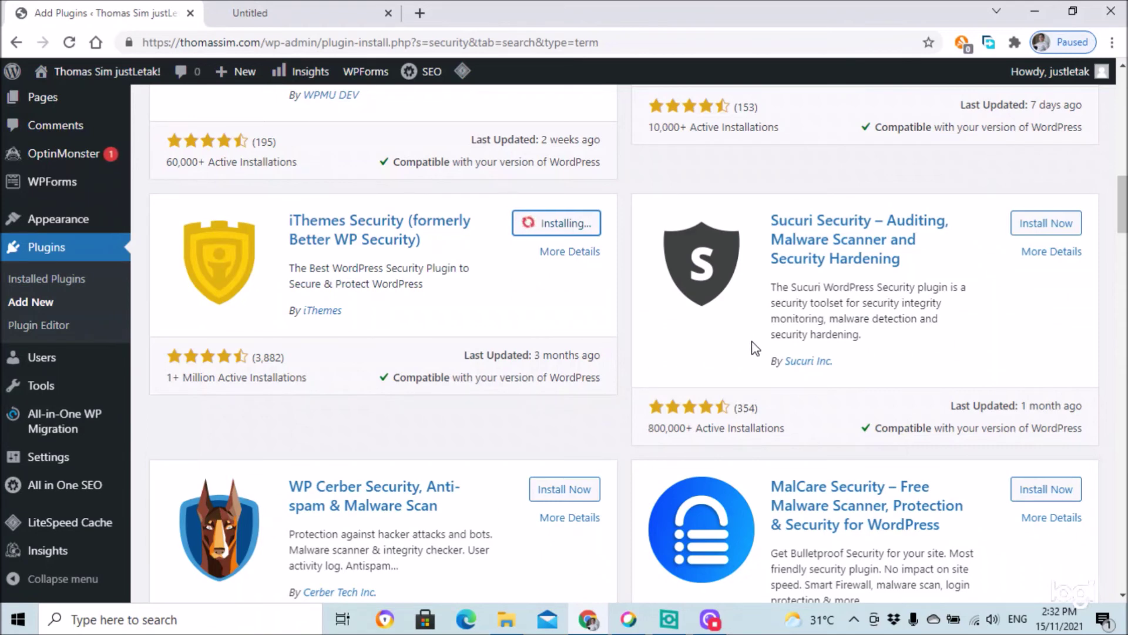
scroll(753, 343, up, 7)
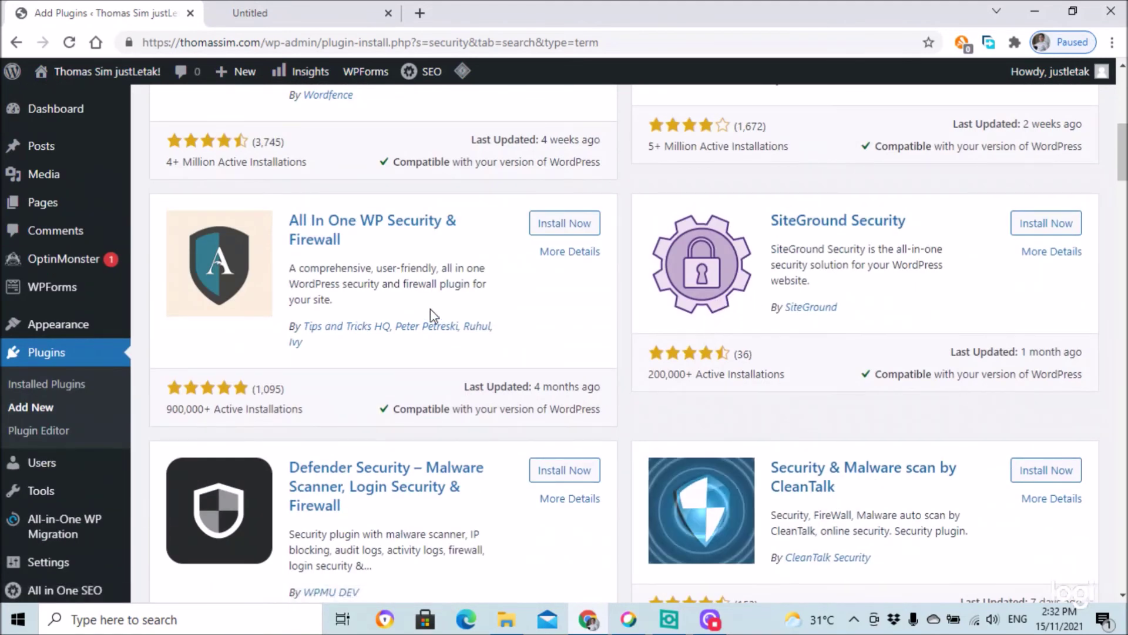
scroll(512, 300, up, 1)
scroll(513, 300, up, 2)
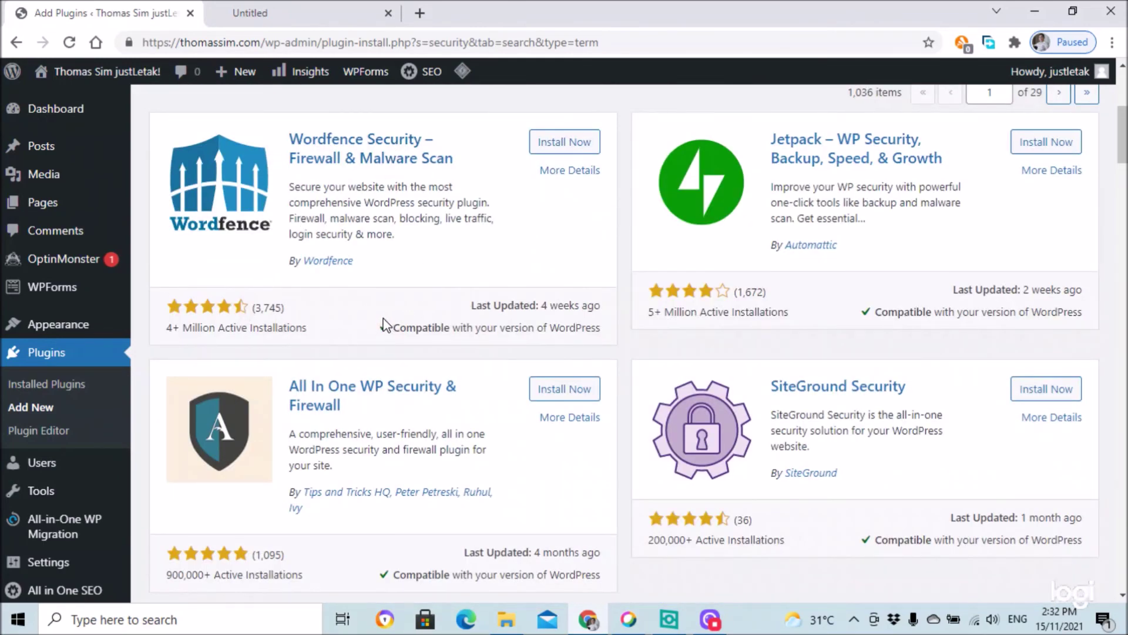
scroll(385, 325, down, 8)
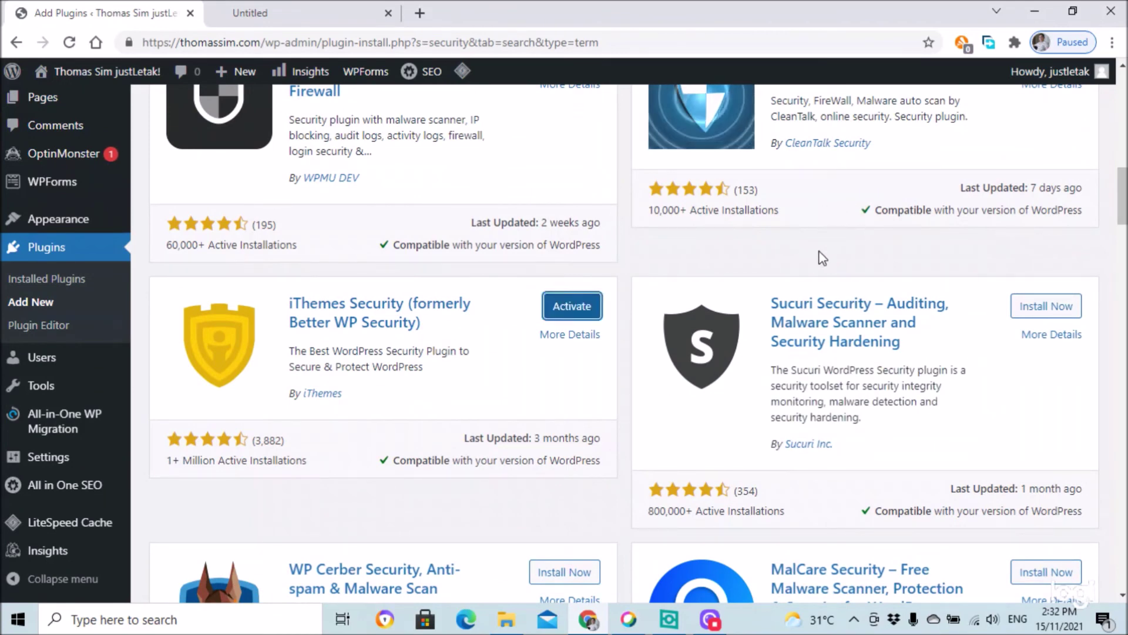
scroll(820, 251, up, 1)
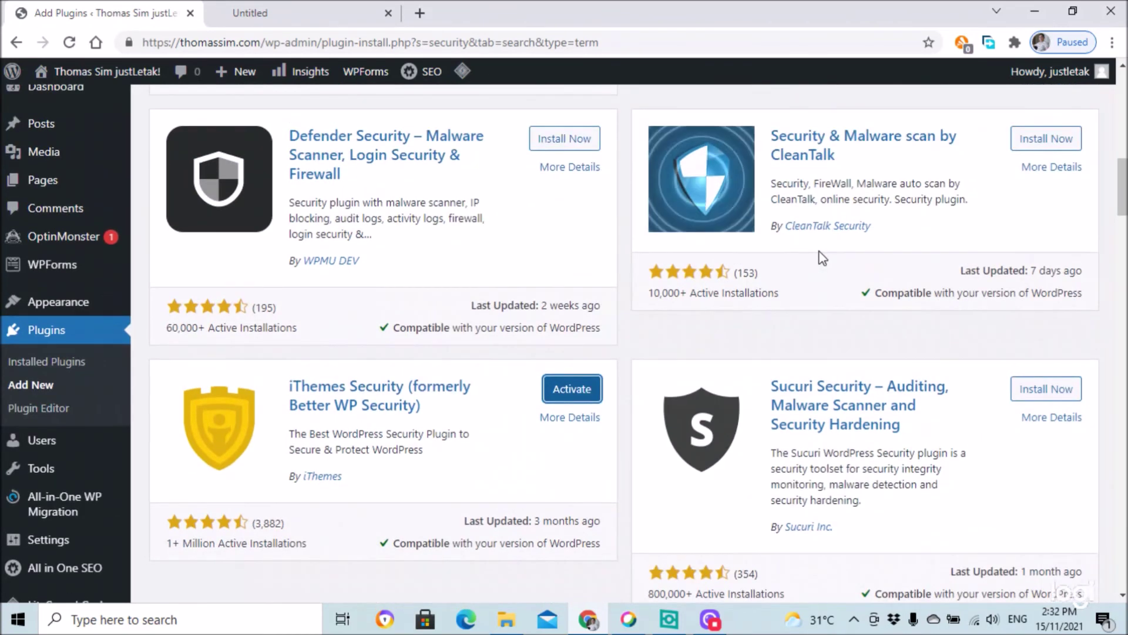
scroll(820, 252, up, 3)
scroll(820, 252, up, 4)
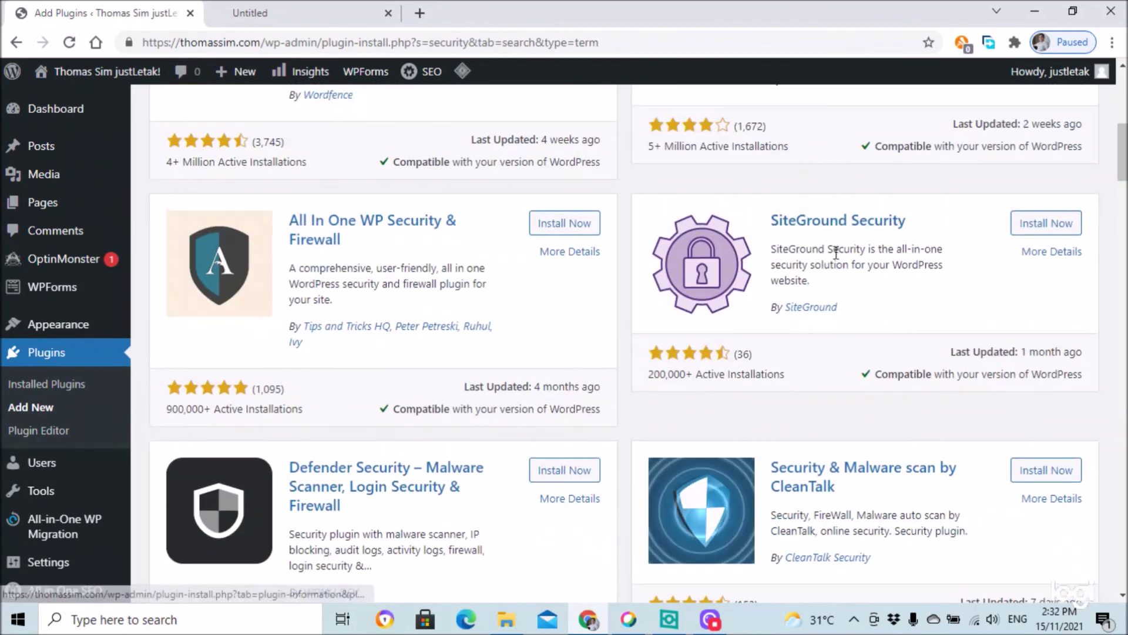
scroll(862, 286, up, 1)
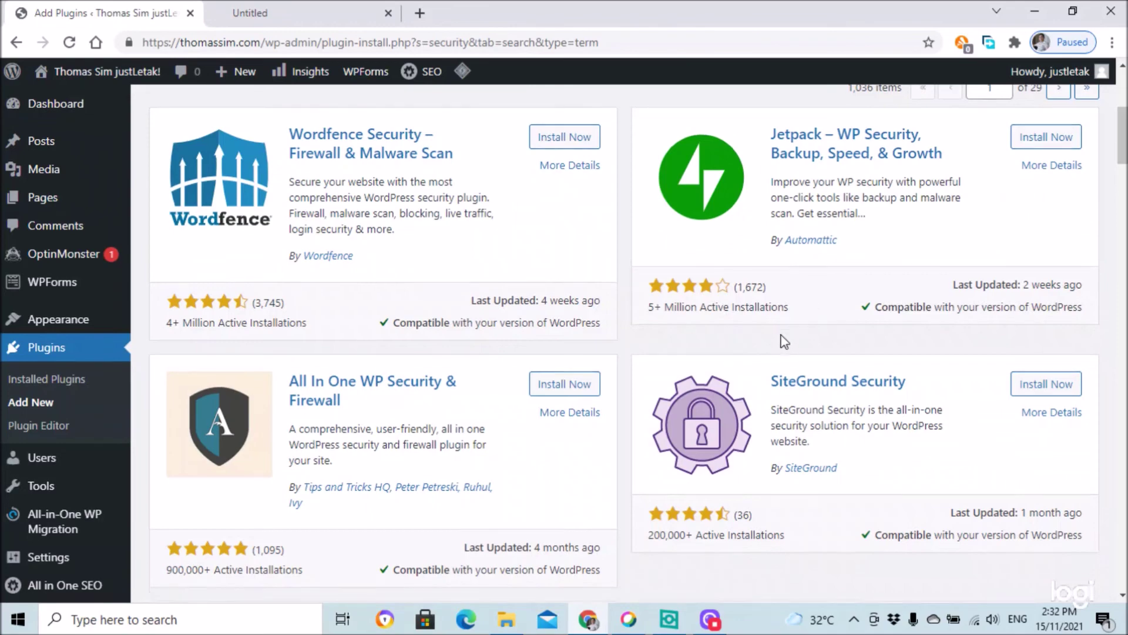
scroll(780, 339, down, 10)
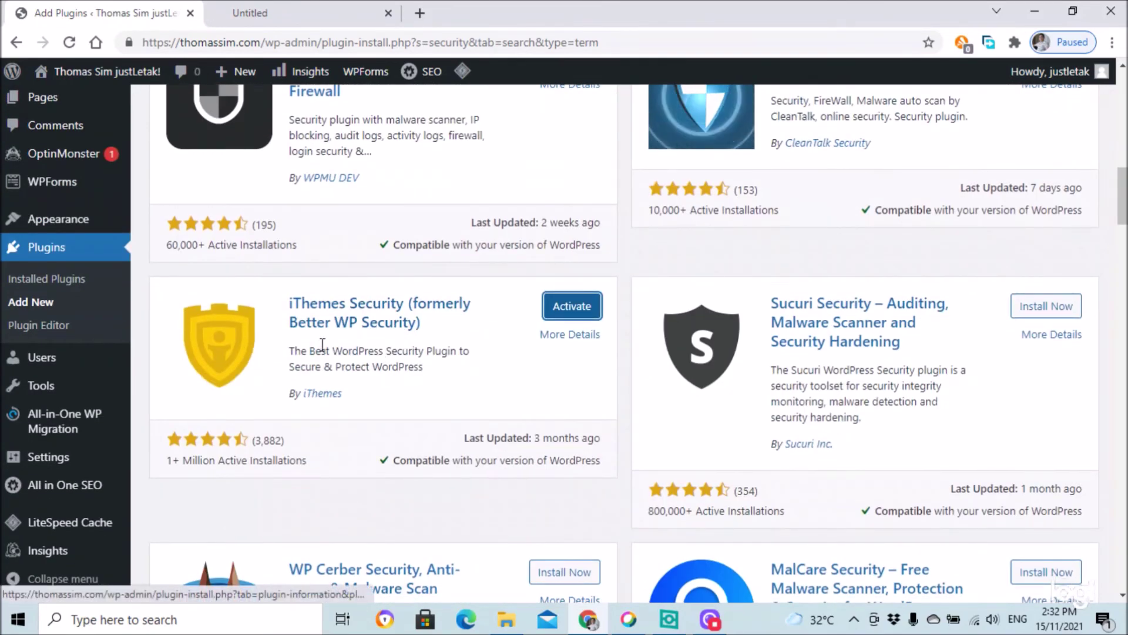
scroll(774, 388, down, 4)
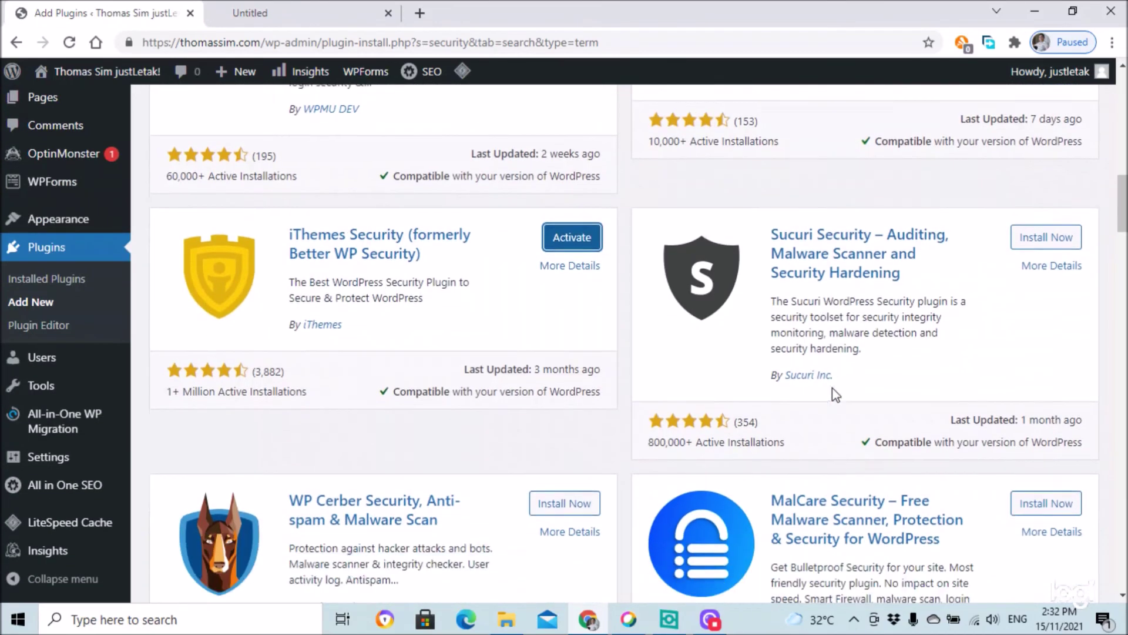
scroll(792, 361, down, 4)
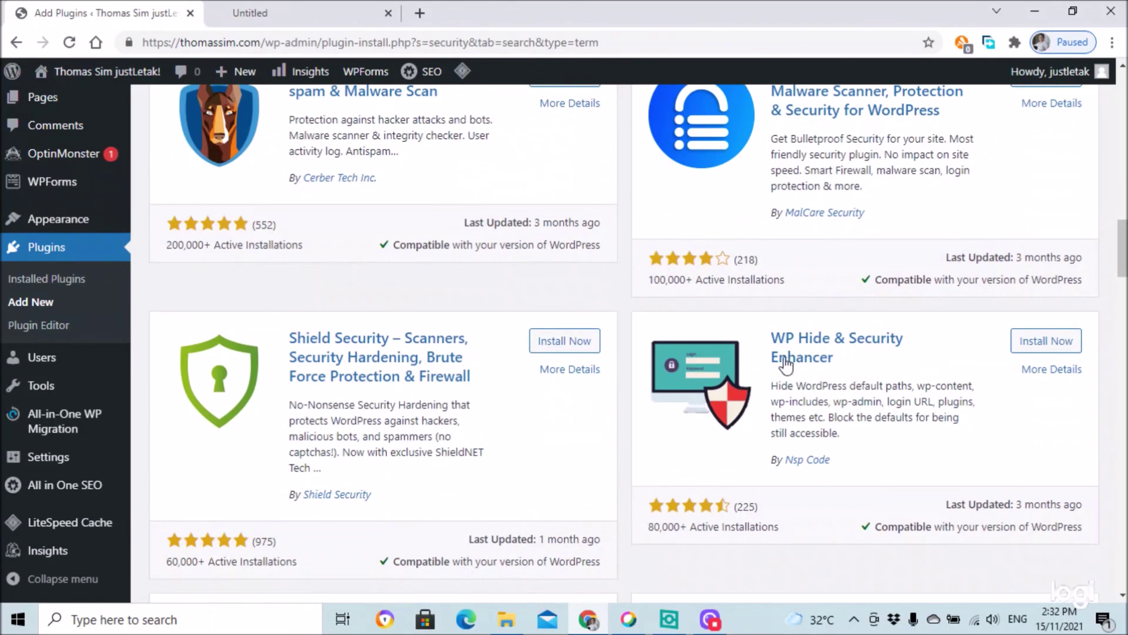
scroll(781, 363, up, 14)
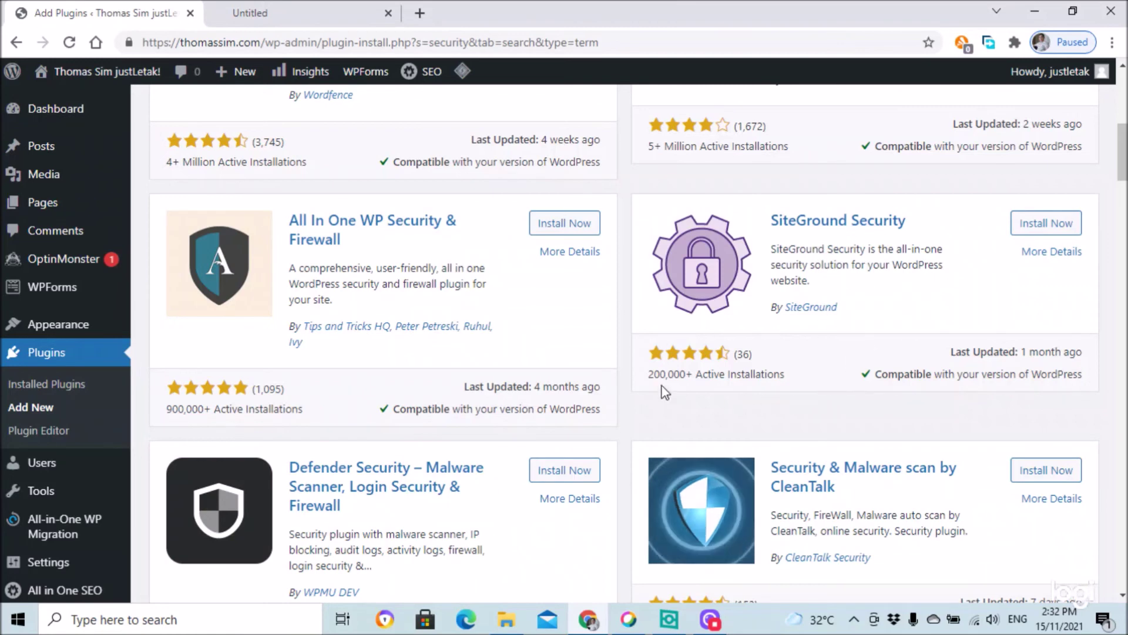
scroll(643, 331, up, 1)
scroll(643, 328, up, 8)
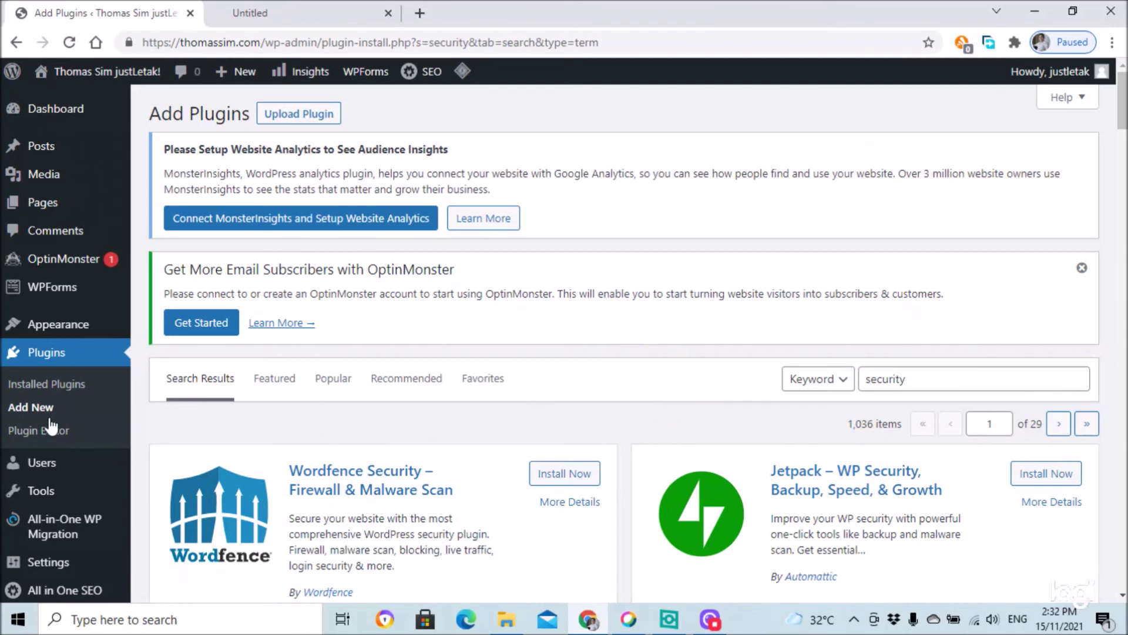
- Activate iThemes Security from the Installed Plugins list
click(41, 386)
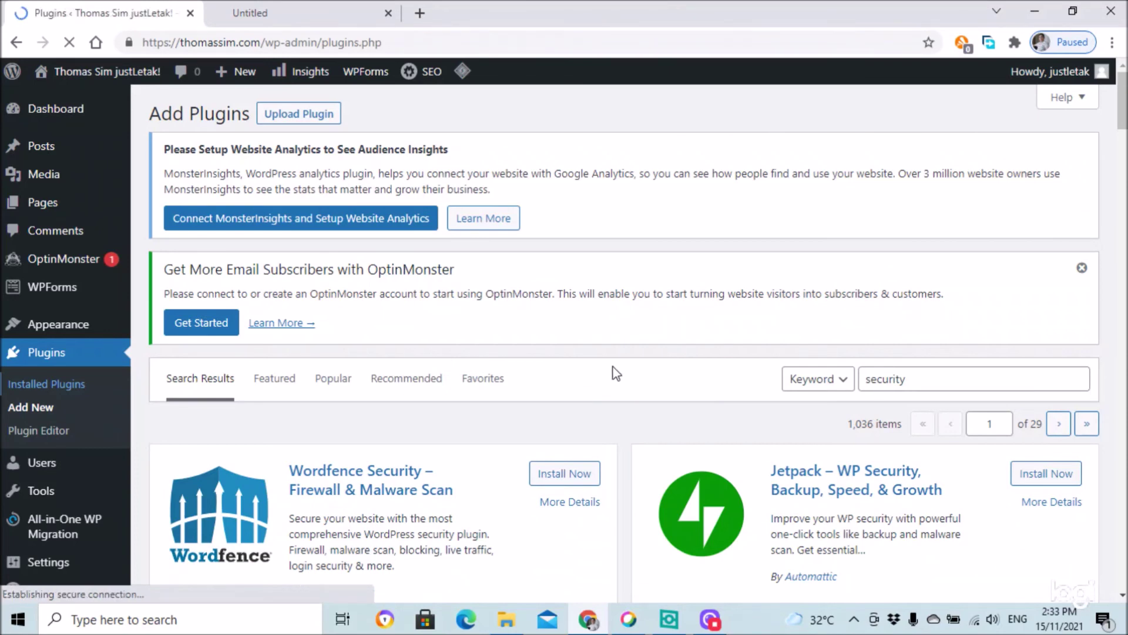
scroll(670, 317, down, 14)
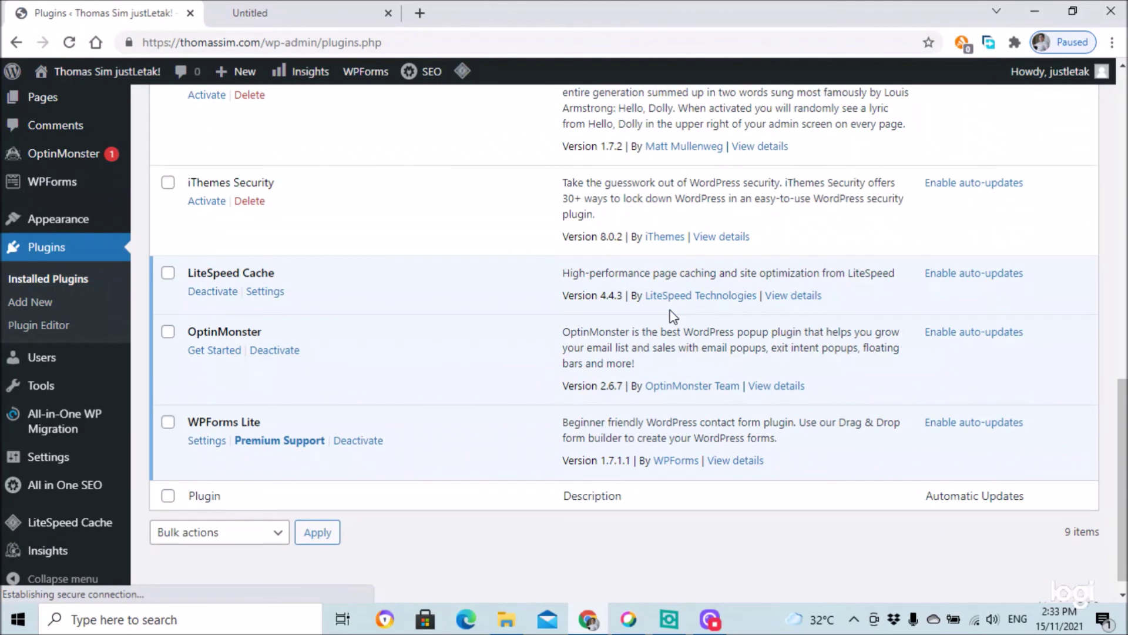
click(206, 200)
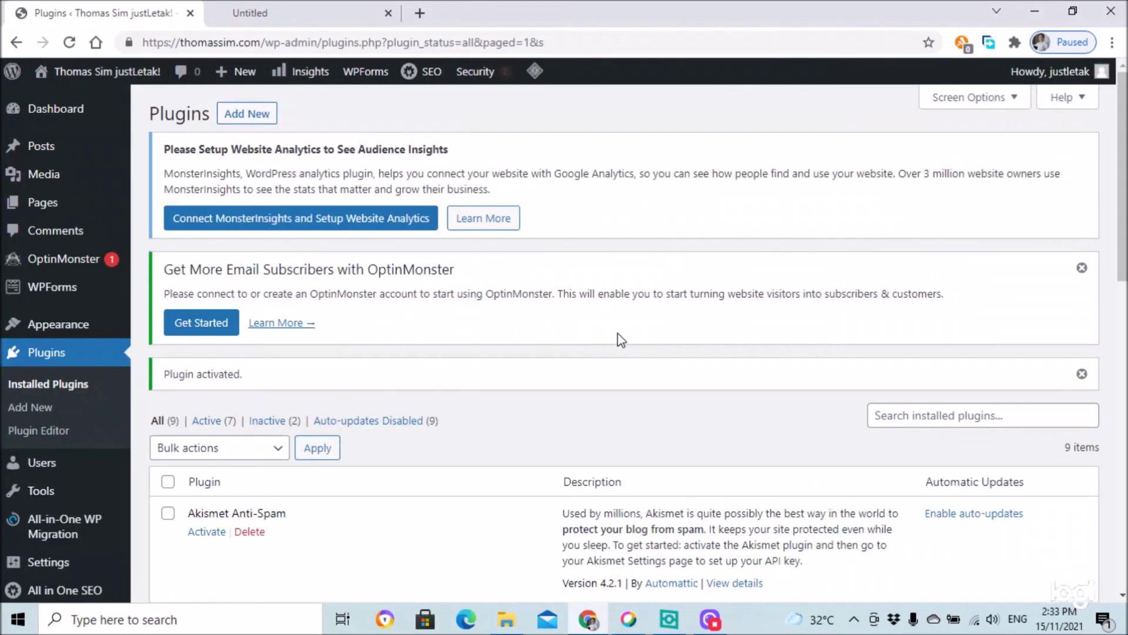
- Launch the iThemes Security setup wizard from the Security admin menu
scroll(623, 340, down, 5)
scroll(626, 337, down, 4)
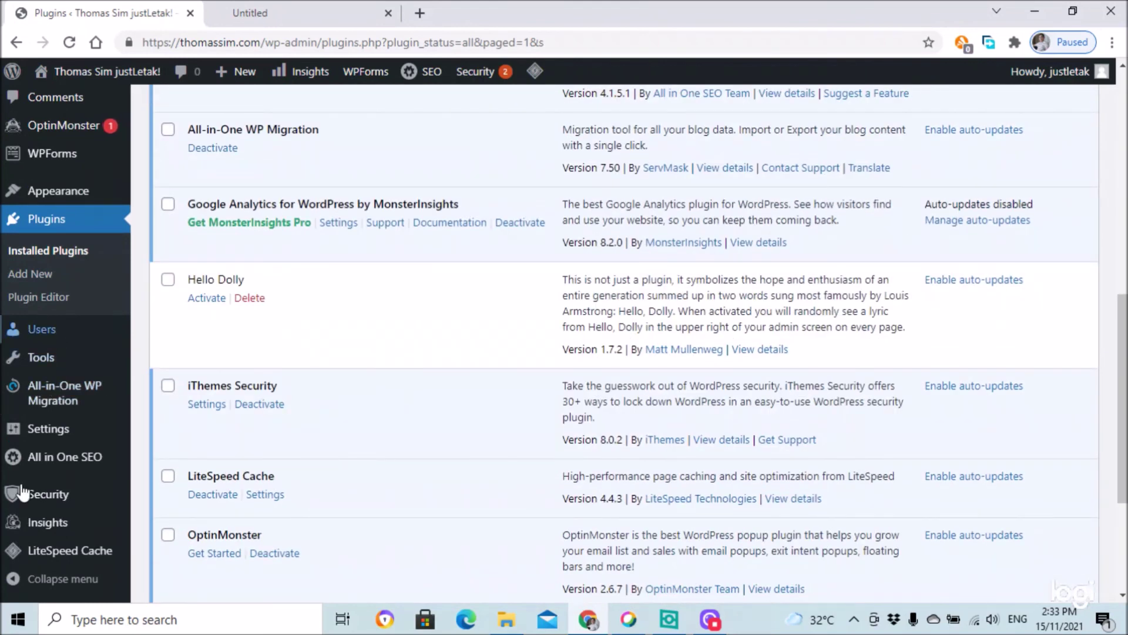
scroll(50, 464, down, 4)
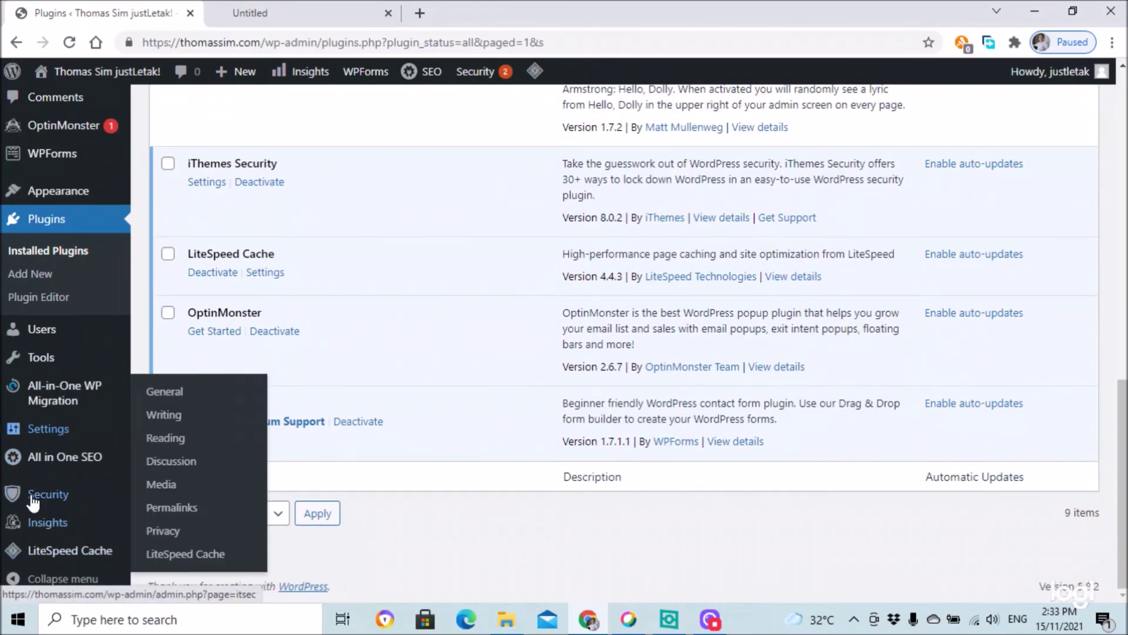
mouse_move(23, 494)
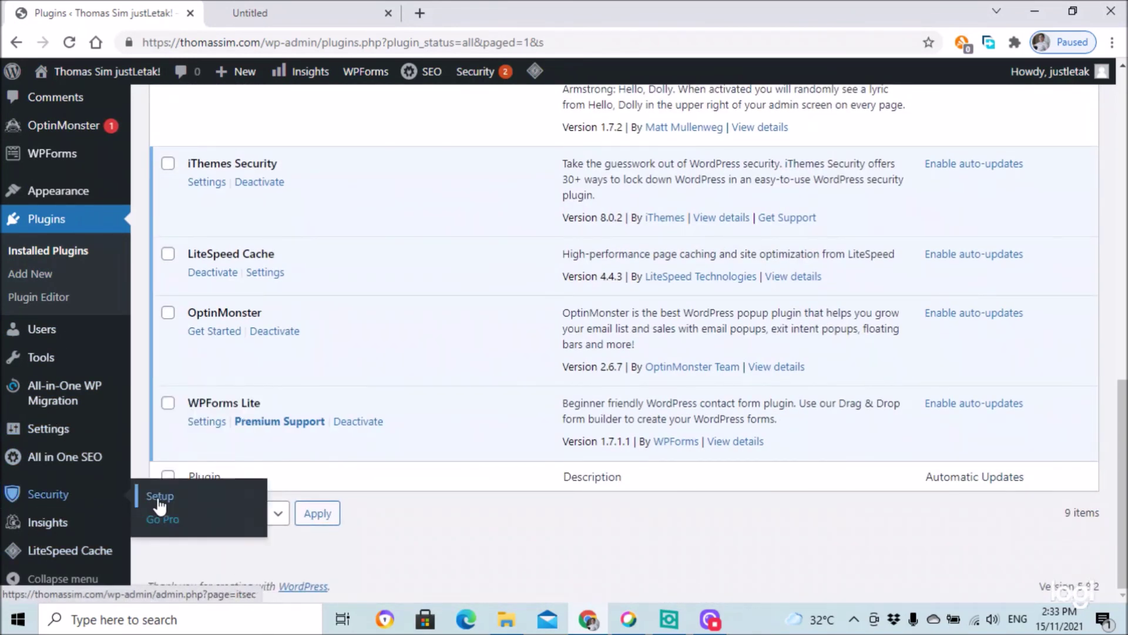
click(158, 497)
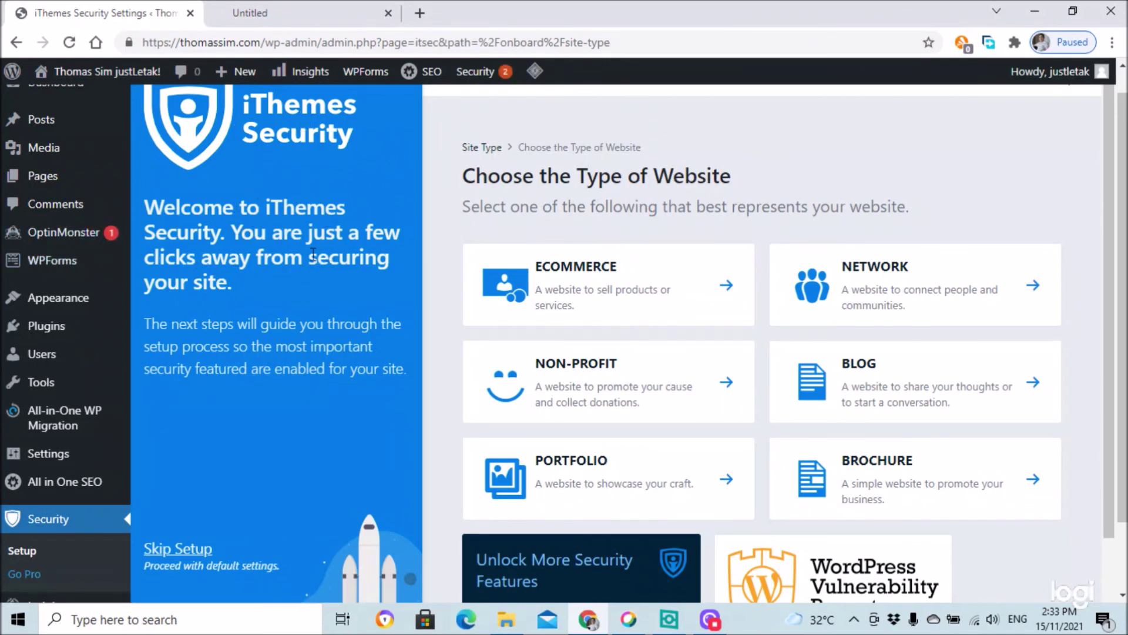
- Choose Blog as the site type, mark it as a personal site, and enforce the password policy
scroll(873, 167, down, 3)
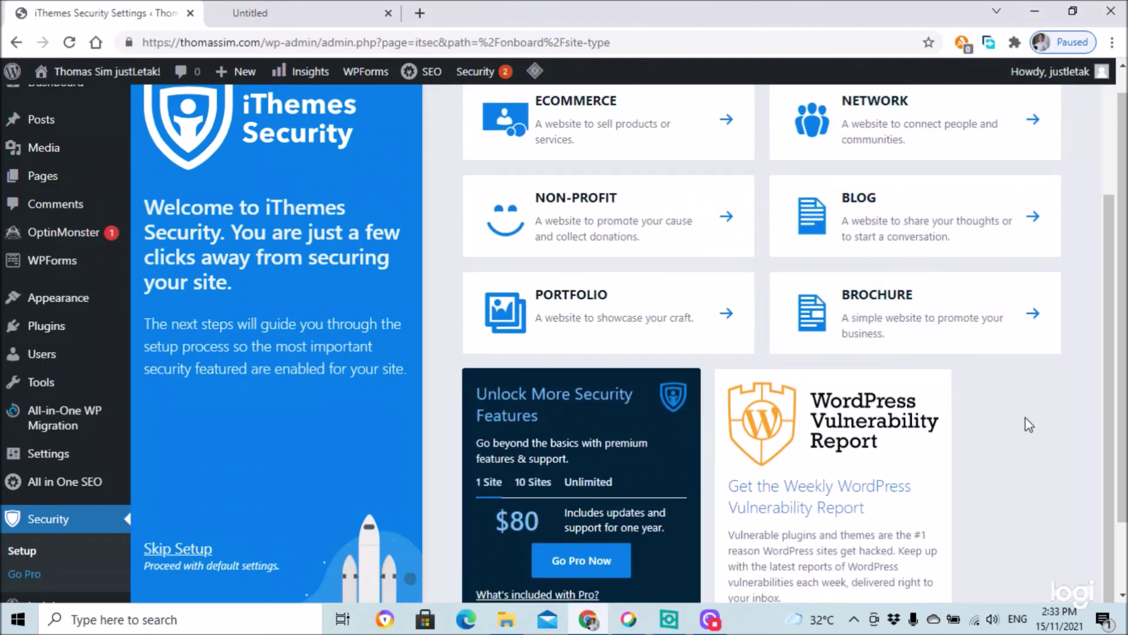
scroll(1028, 423, up, 2)
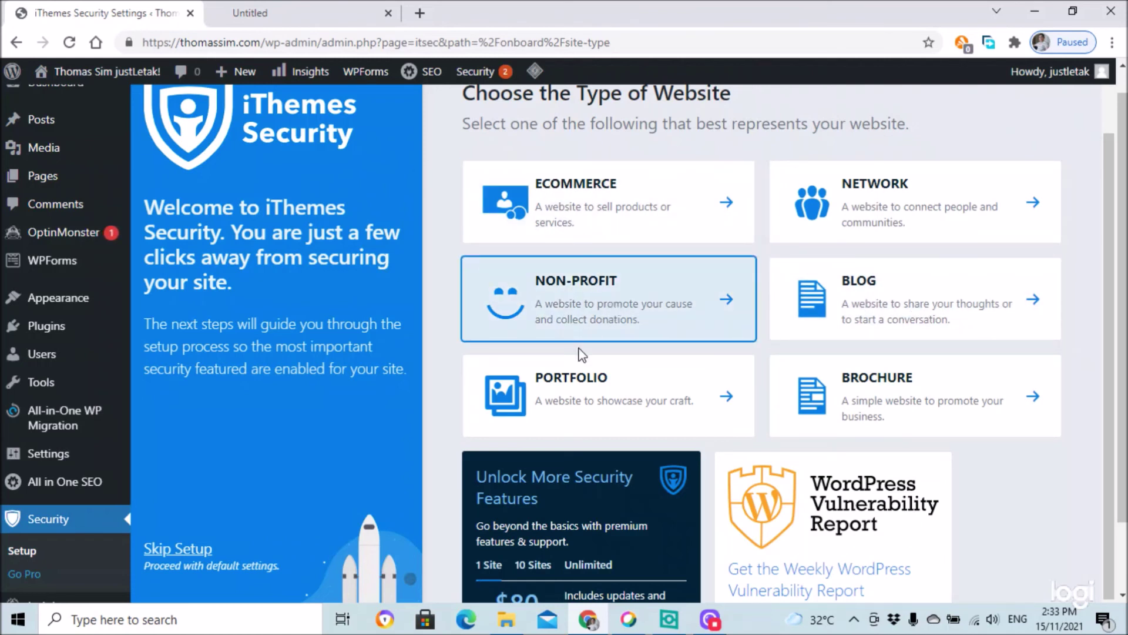
click(929, 308)
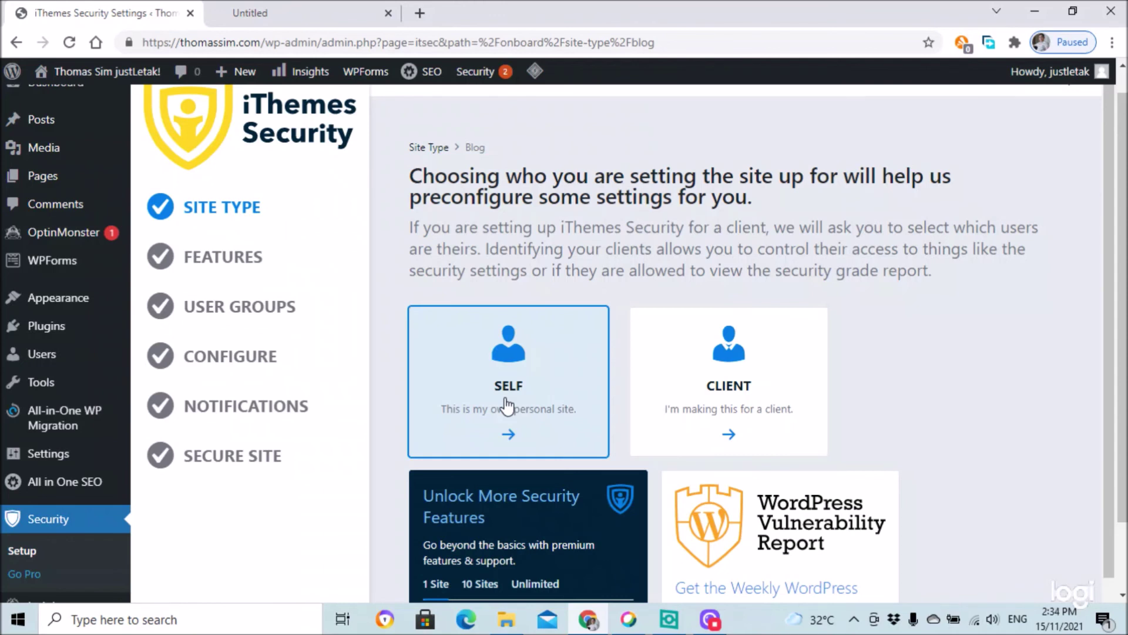
click(507, 406)
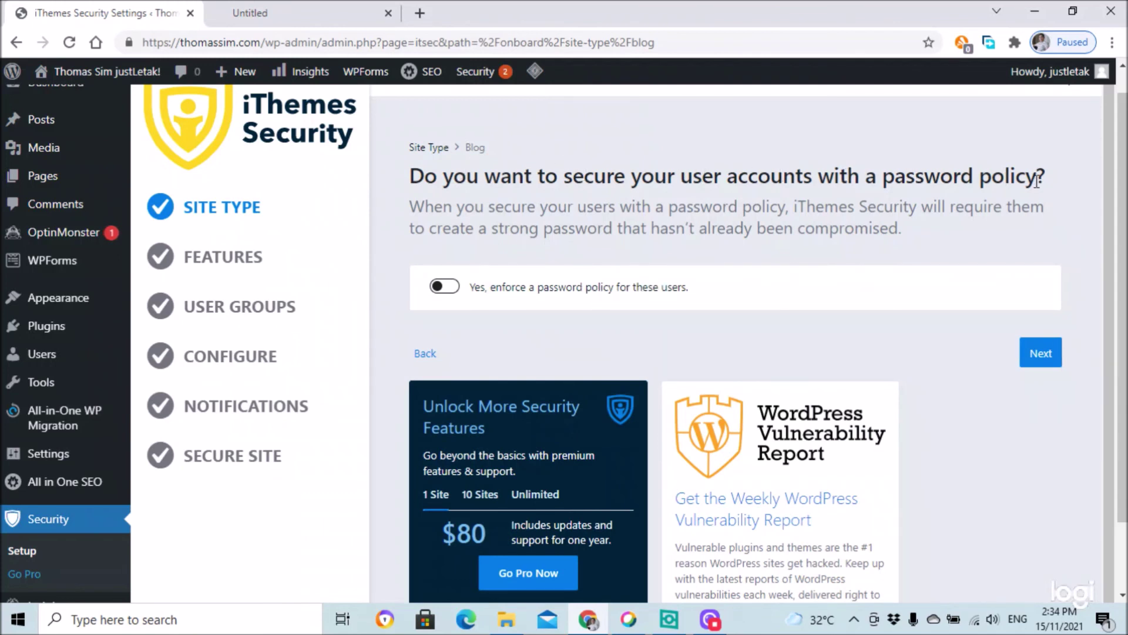
click(453, 290)
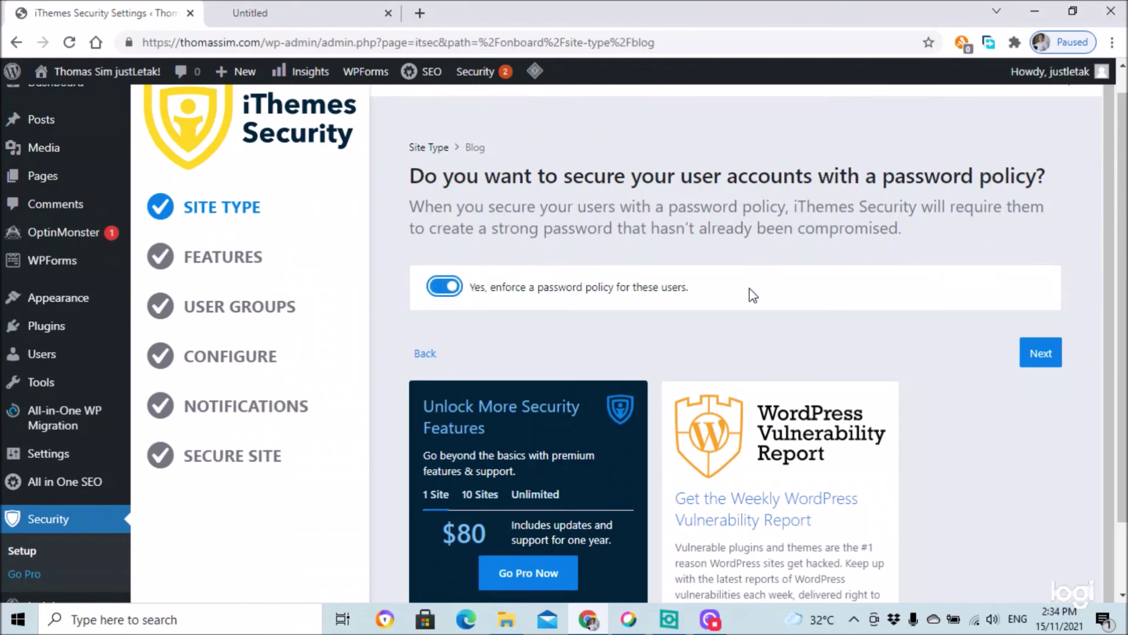
click(1041, 353)
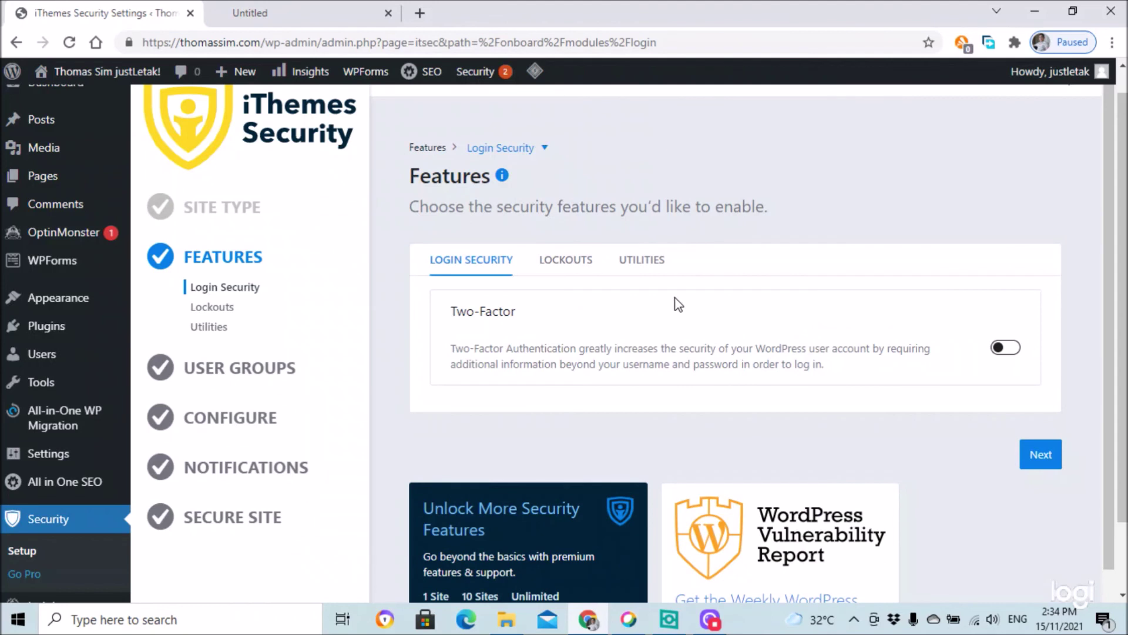
- Pass Login Security and Lockouts unchanged, switch on Security Check Pro, and advance to User Groups
scroll(678, 304, down, 2)
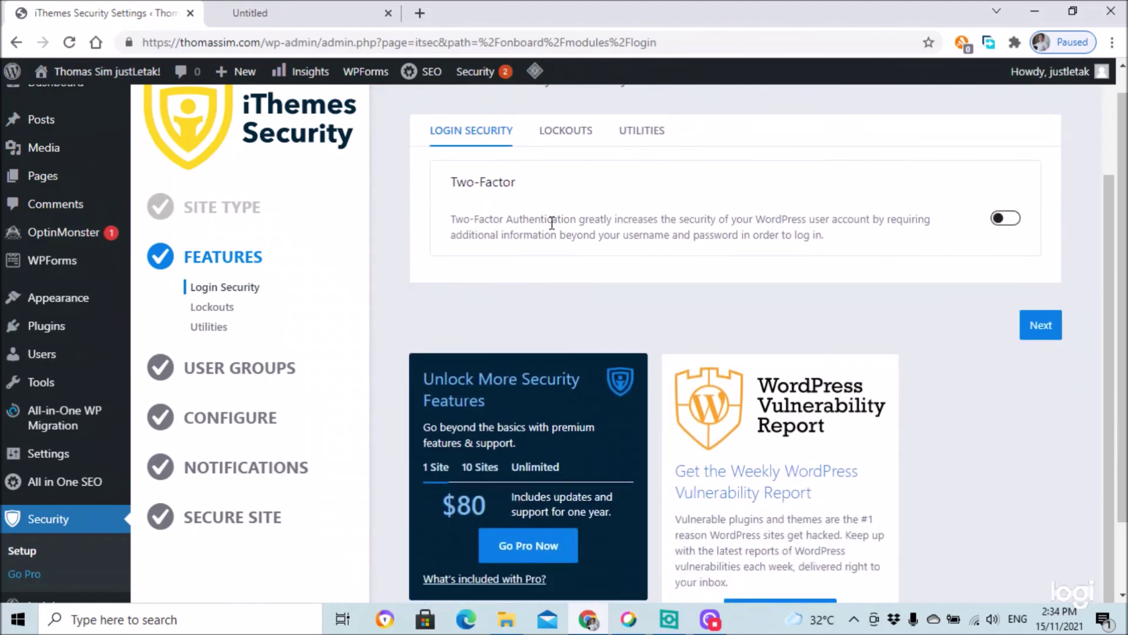
click(1041, 329)
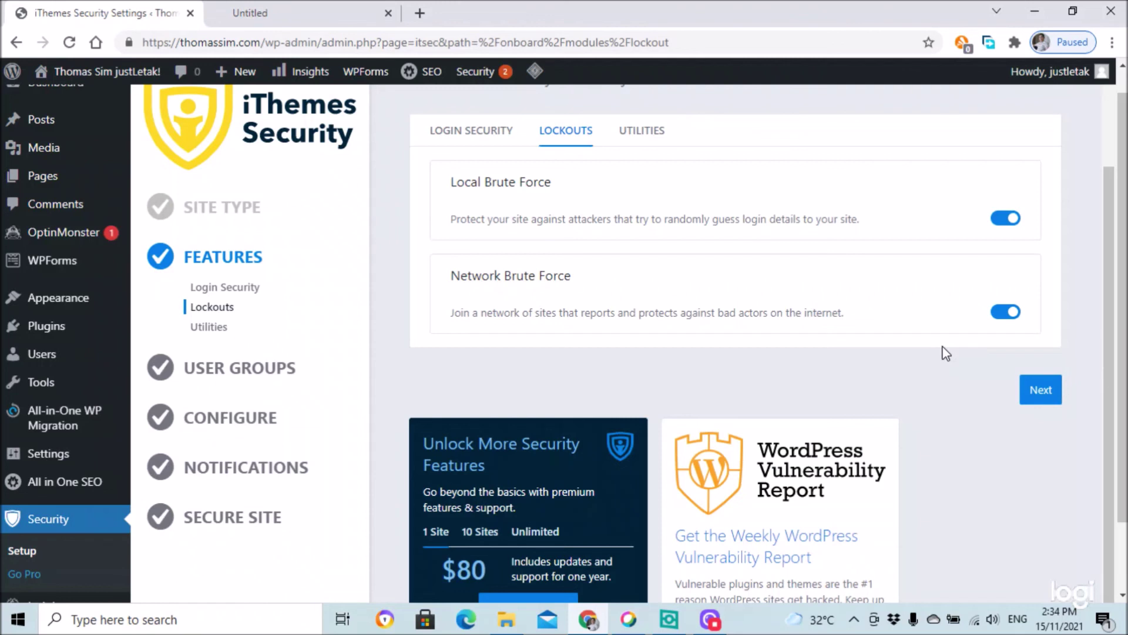
click(1041, 391)
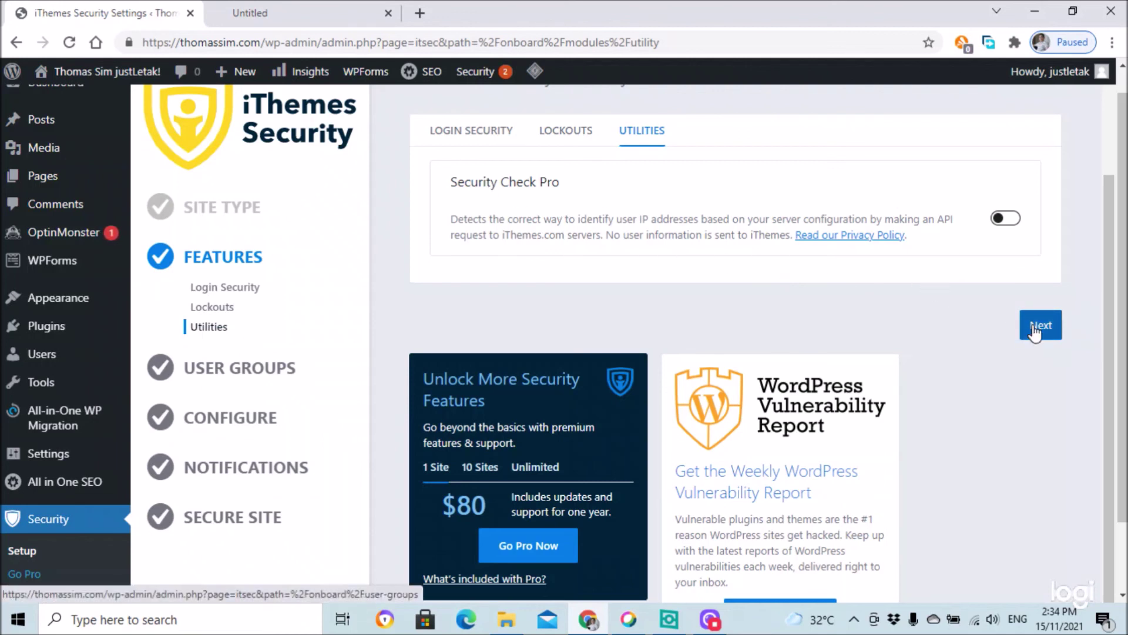
click(1014, 220)
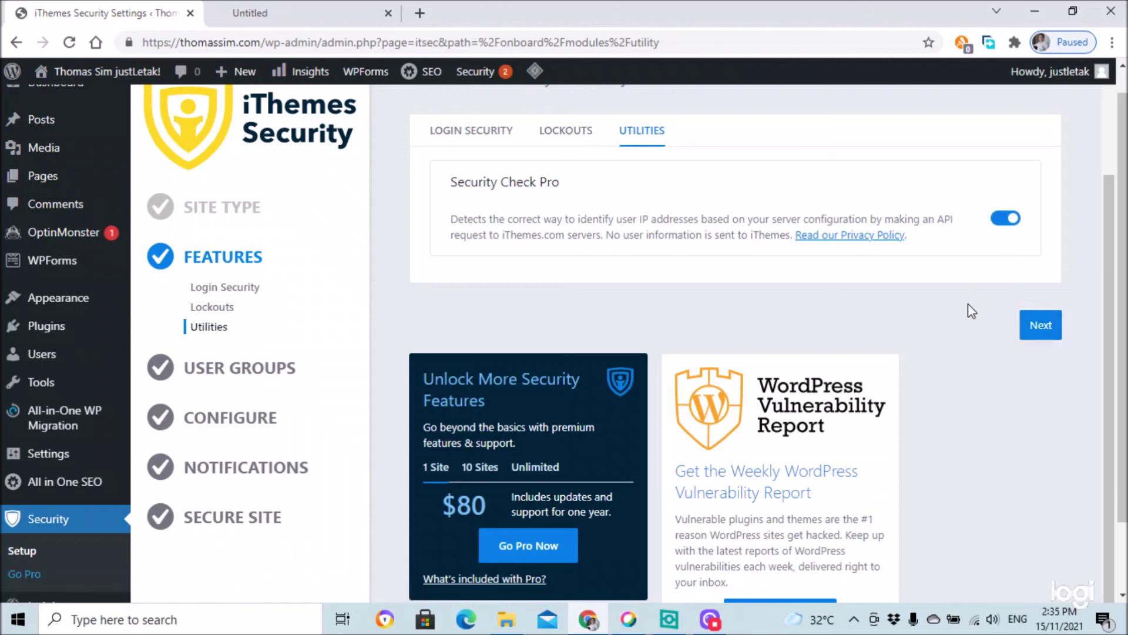
click(1035, 329)
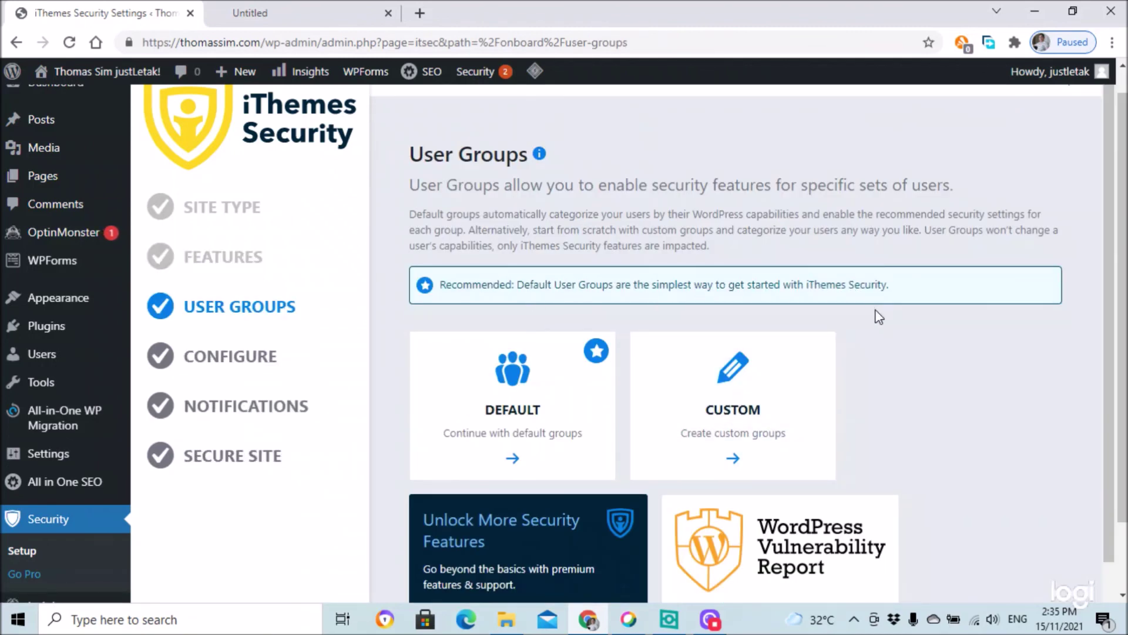
- Pick the Default user groups and skip them, then apply the Recommended global settings
scroll(854, 361, down, 3)
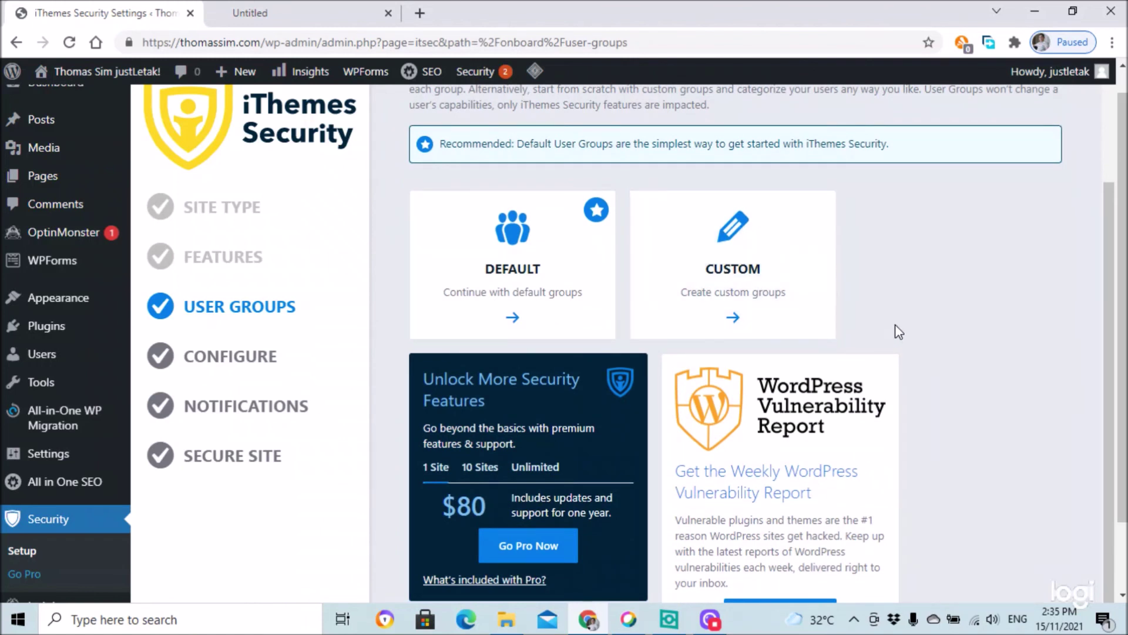
scroll(929, 327, down, 2)
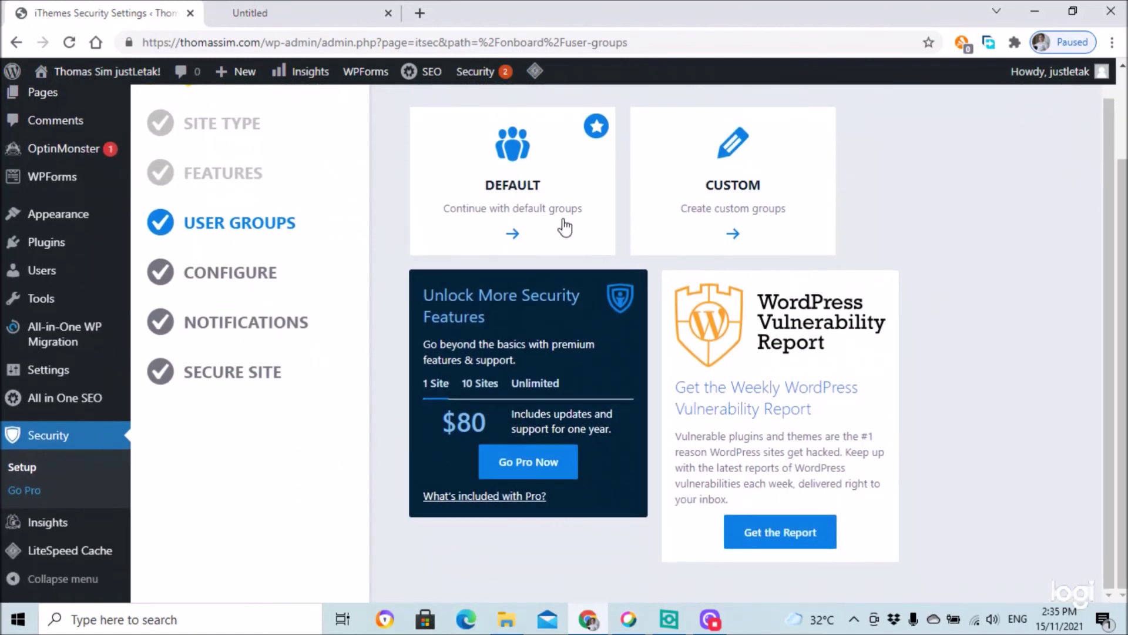
click(560, 224)
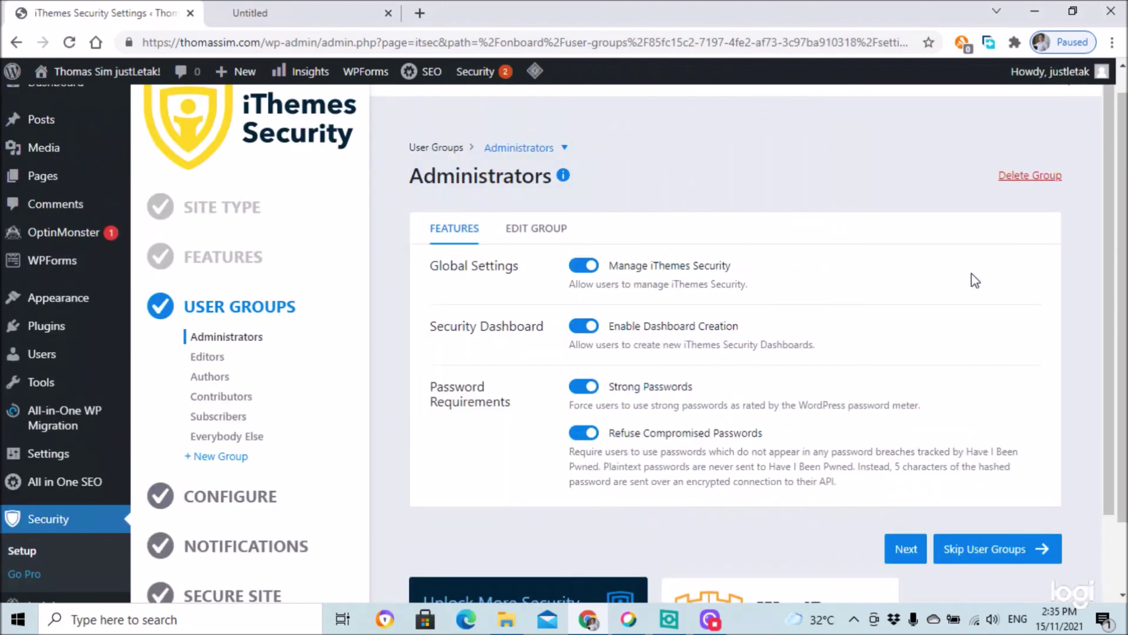
scroll(952, 288, down, 4)
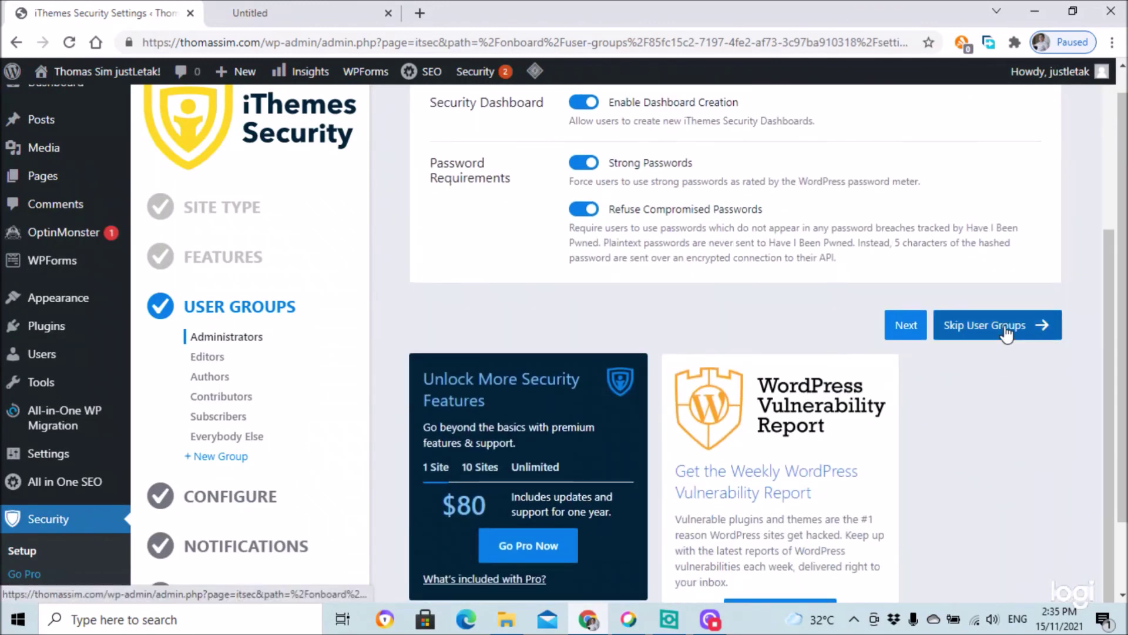
click(1005, 329)
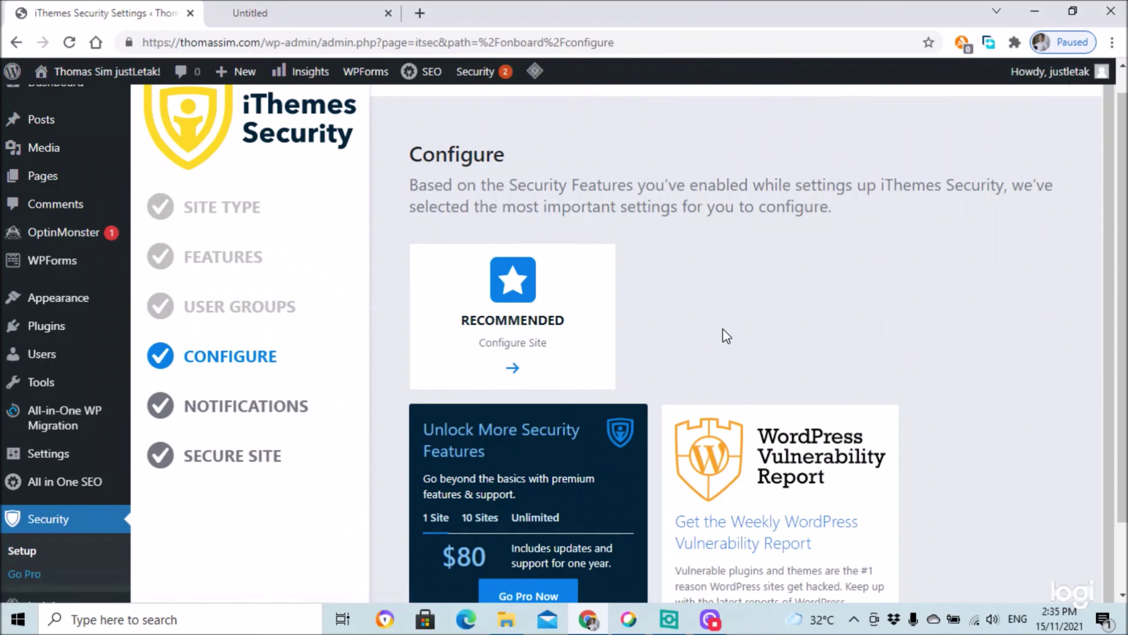
click(578, 334)
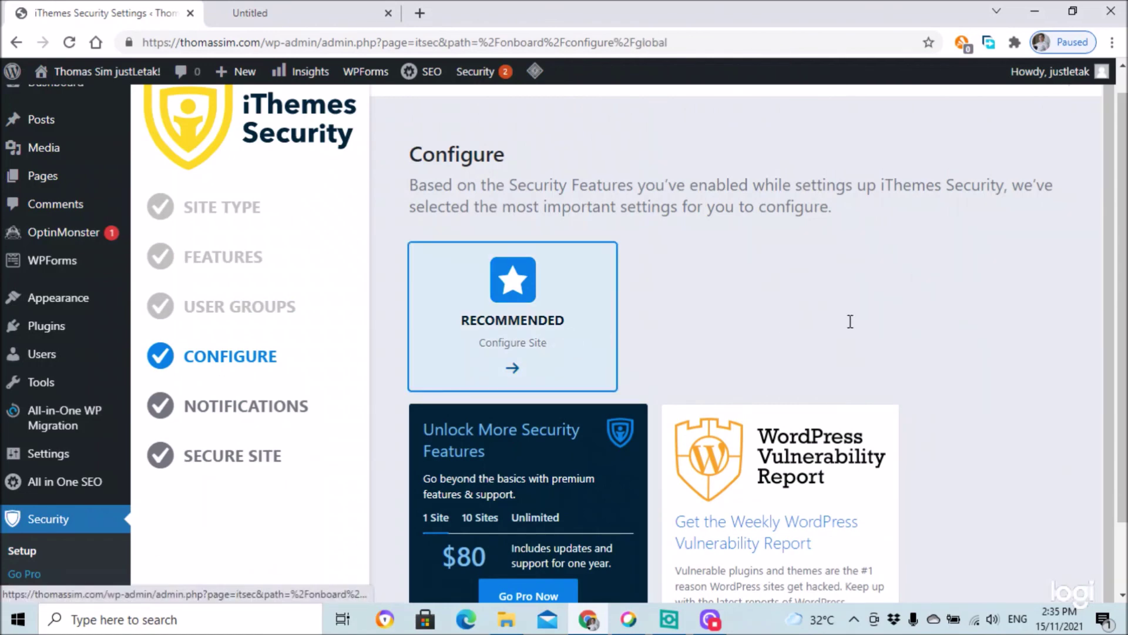
scroll(855, 317, down, 5)
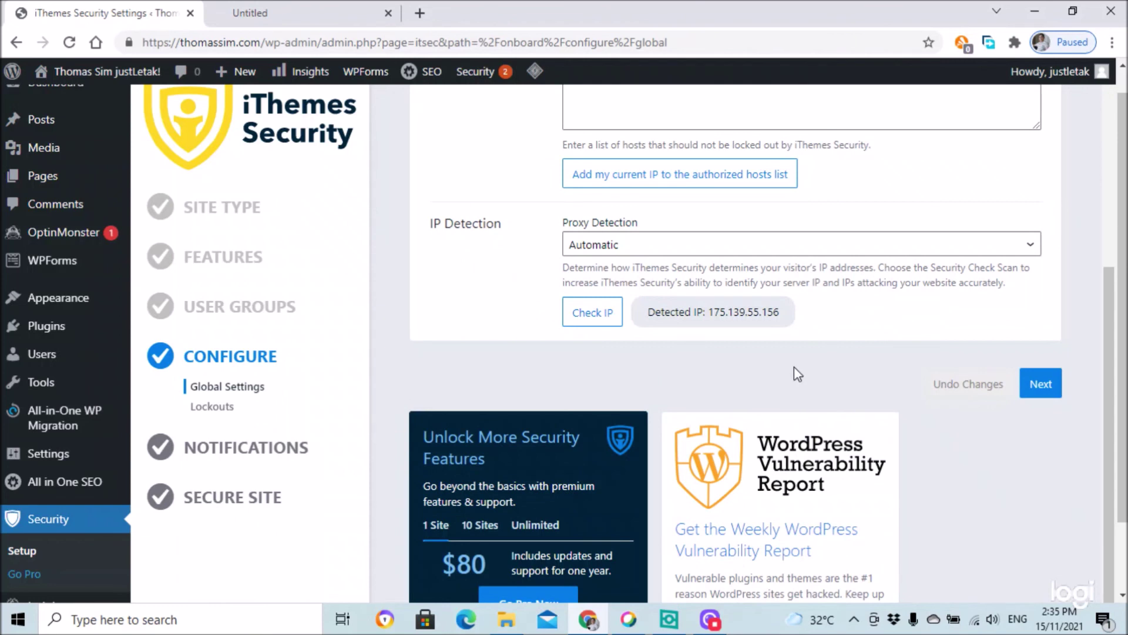
scroll(795, 373, up, 1)
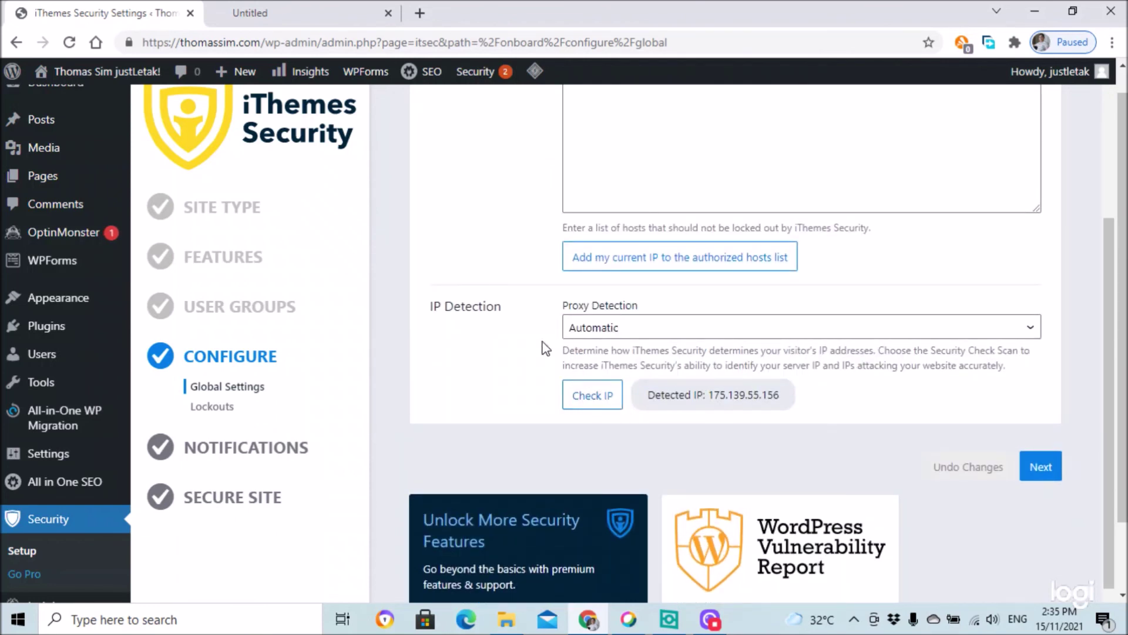
click(1041, 467)
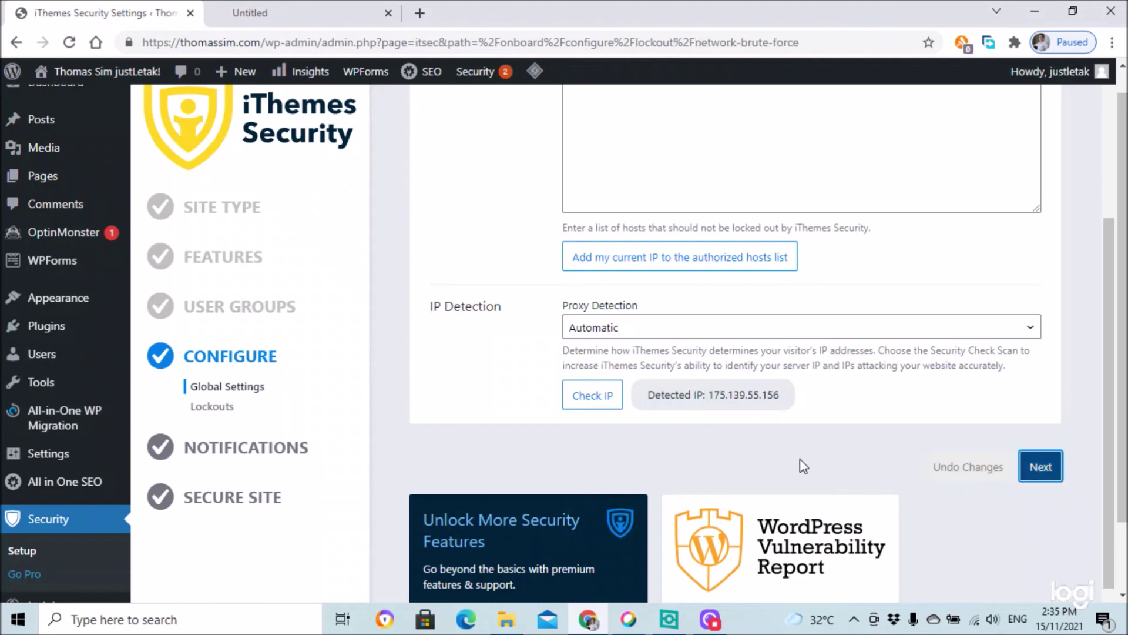
- Enter the site owner's e-mail address for Network Brute Force and move on to notifications
click(604, 318)
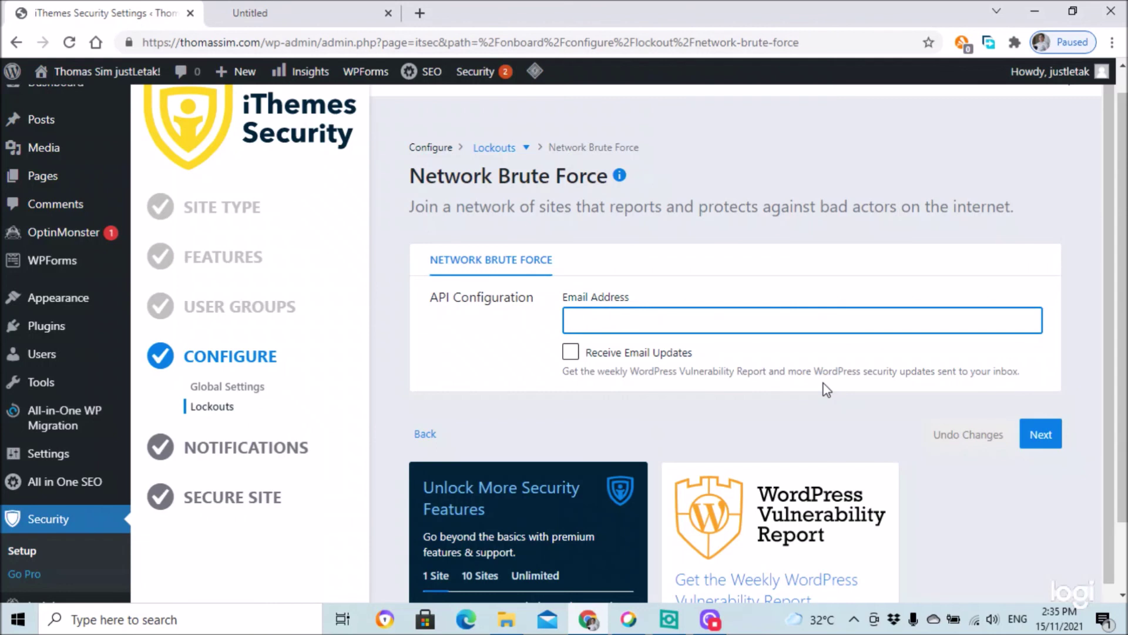
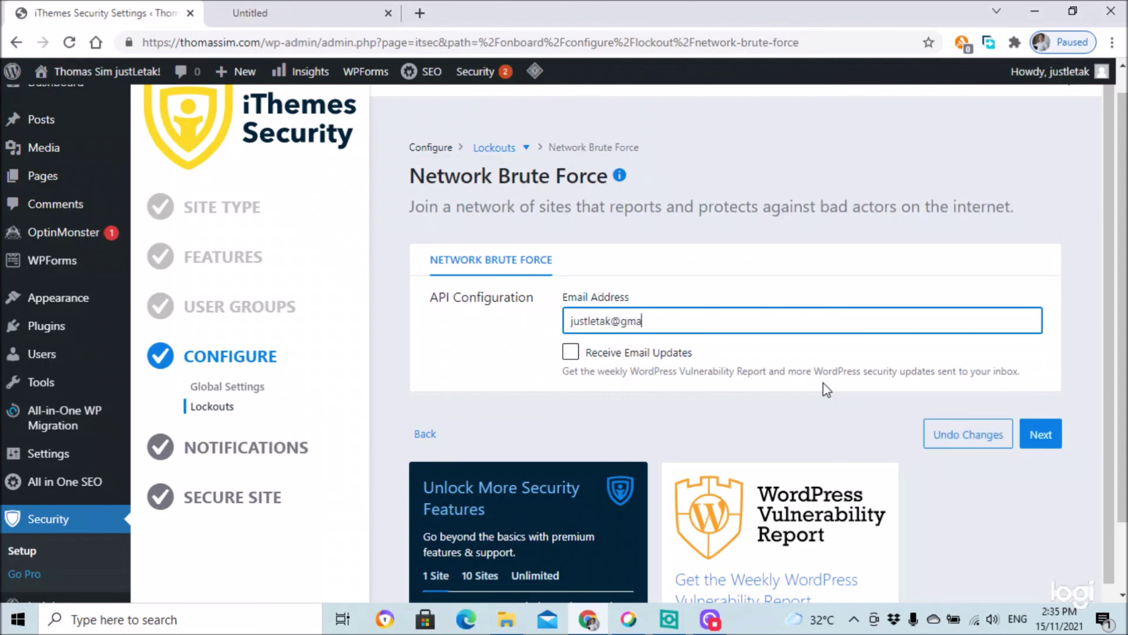
click(1040, 435)
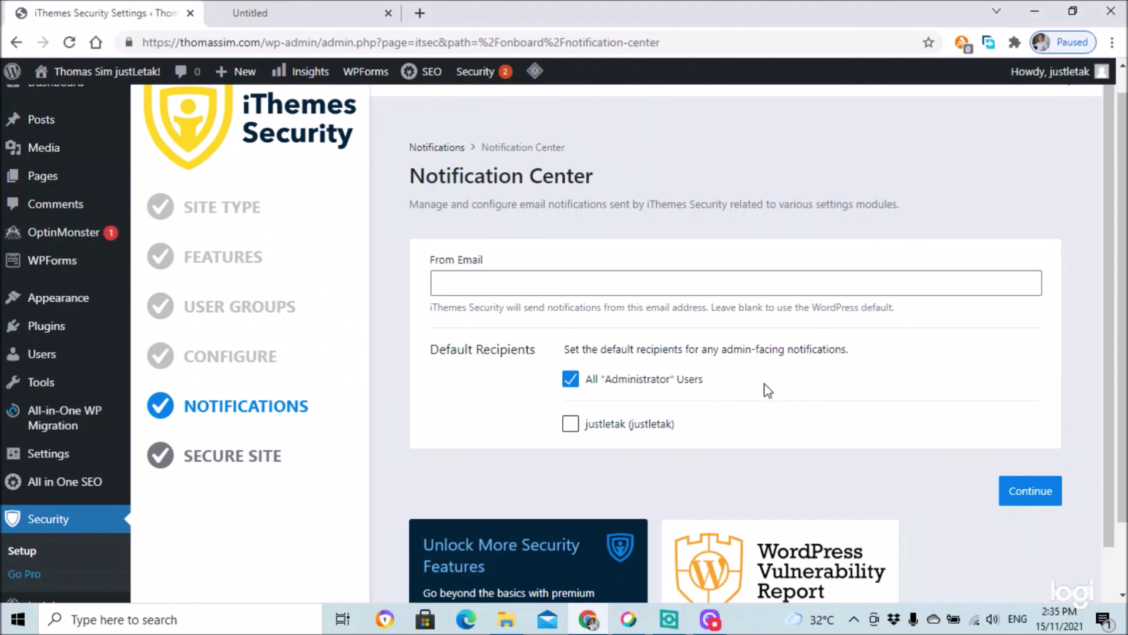
- Keep the default notification recipients and run Secure Site until the 'Good work!' page appears
click(1030, 490)
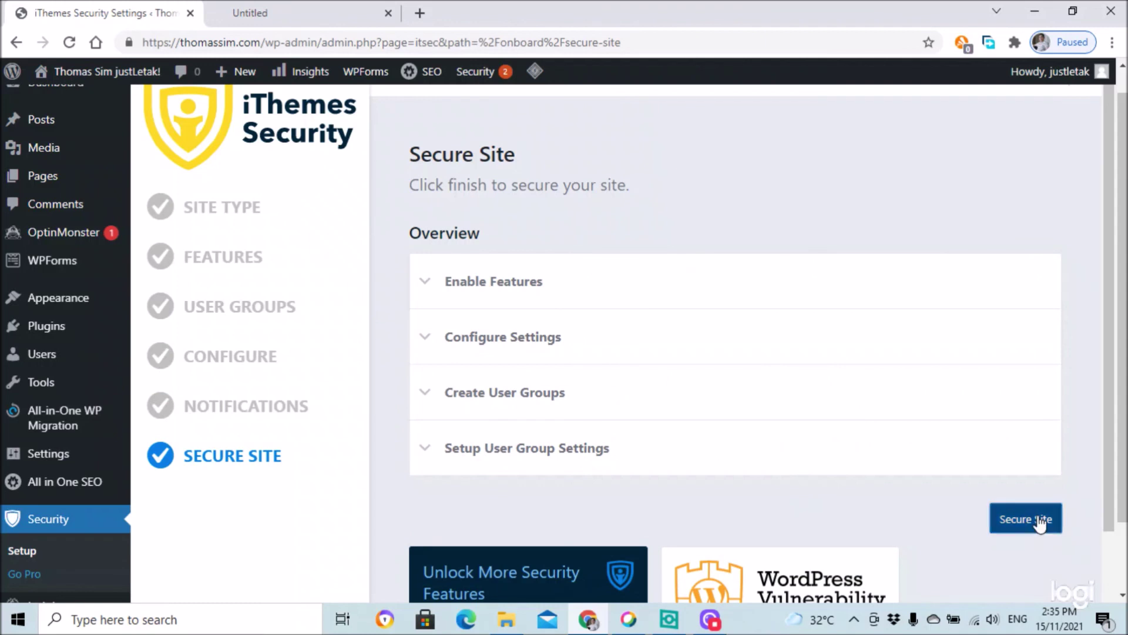
click(1035, 518)
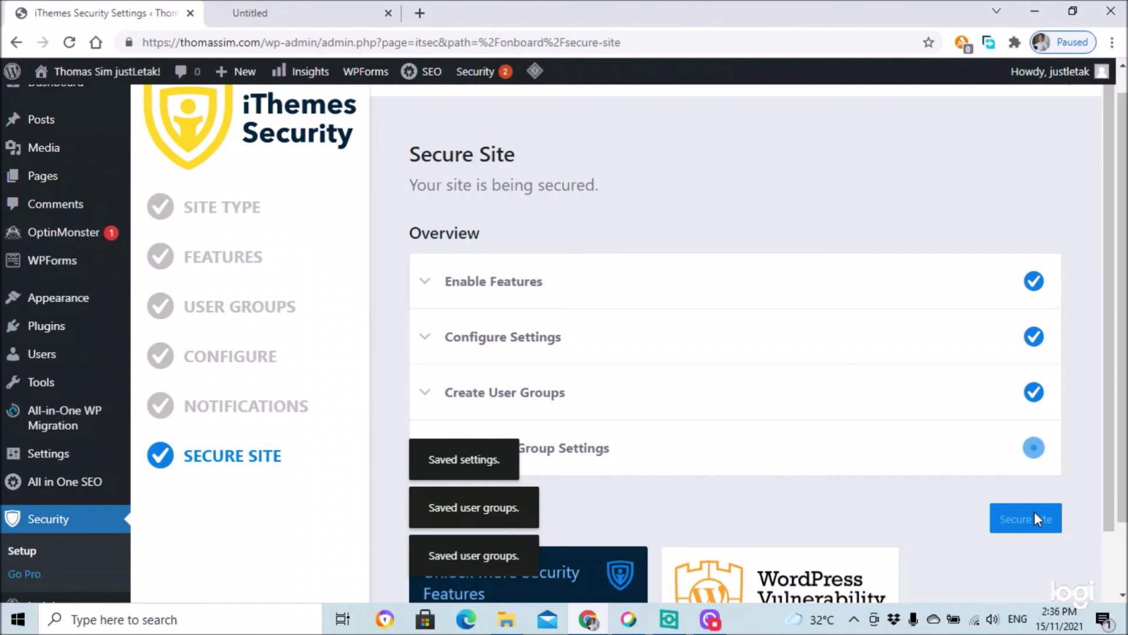
click(1036, 519)
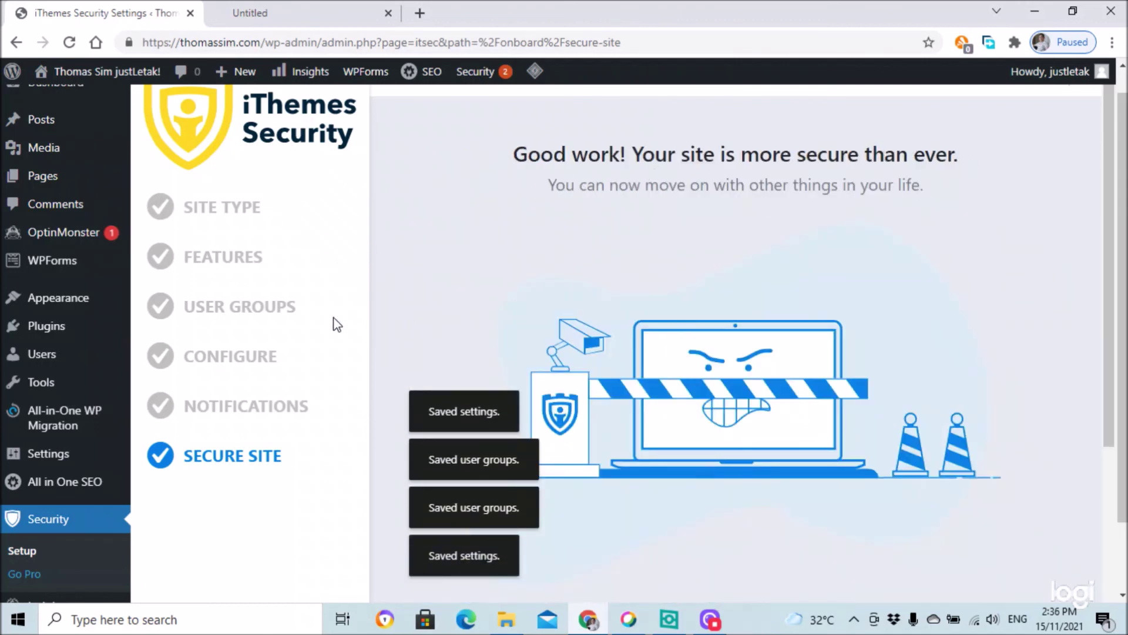
scroll(435, 421, down, 1)
scroll(879, 367, down, 5)
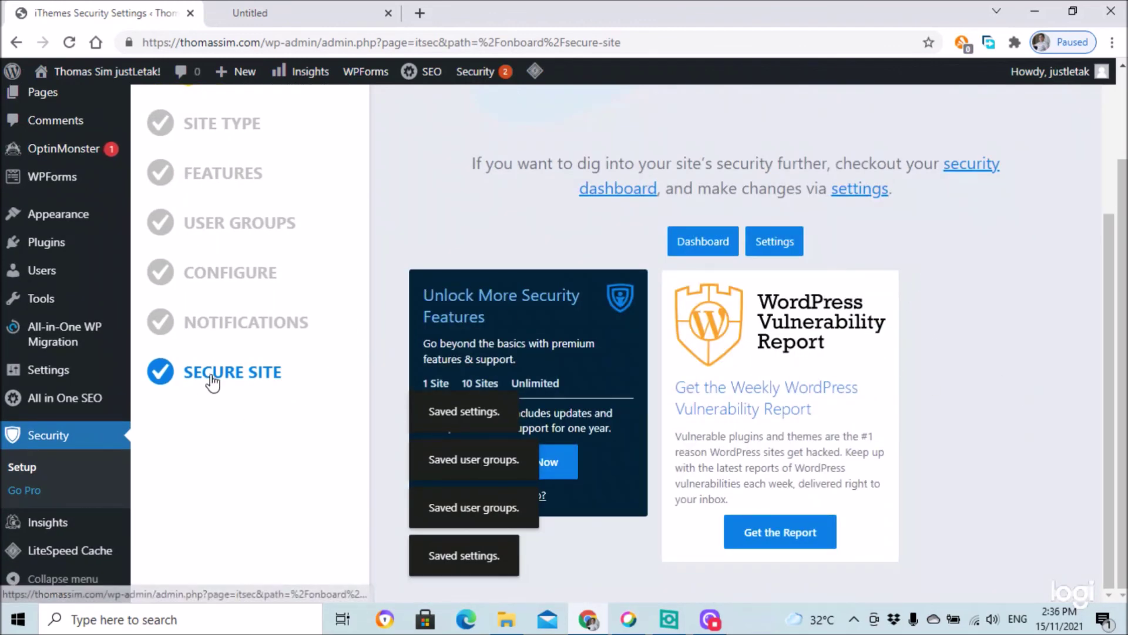
scroll(212, 380, up, 1)
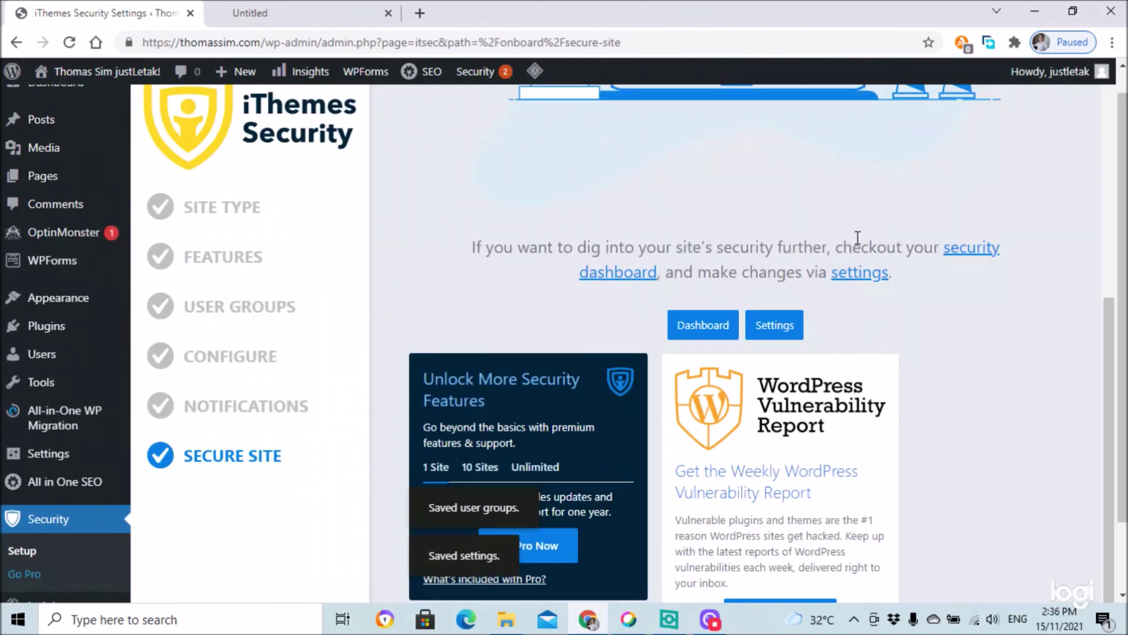
scroll(901, 234, up, 5)
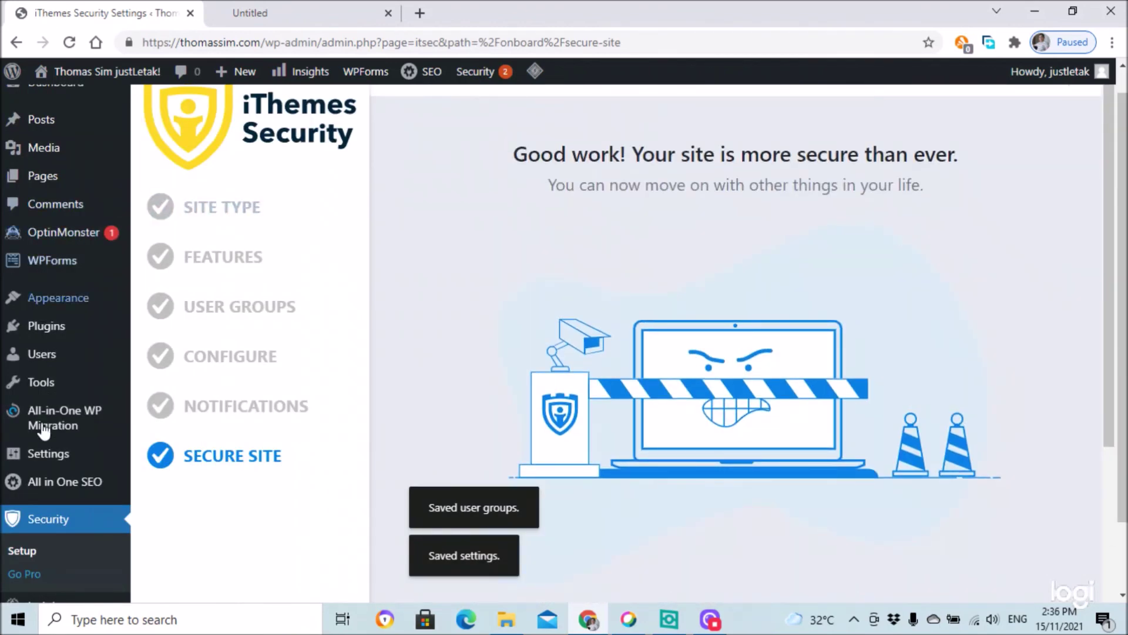
- Visit the live thomassim.com site from the admin bar, then log out of WordPress
mouse_move(69, 77)
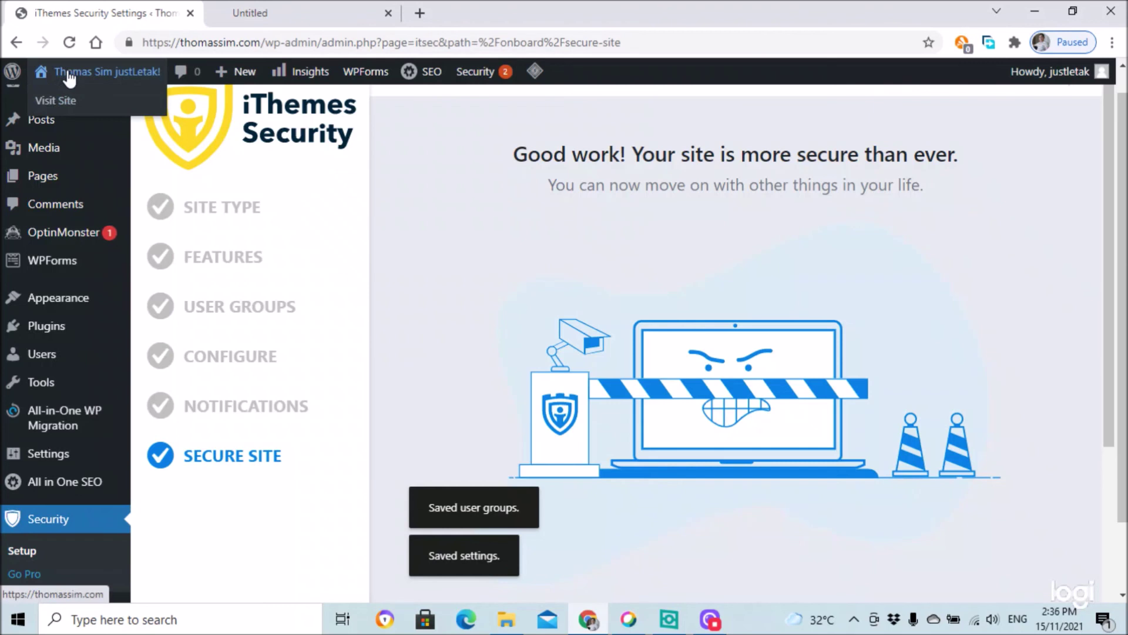
click(69, 106)
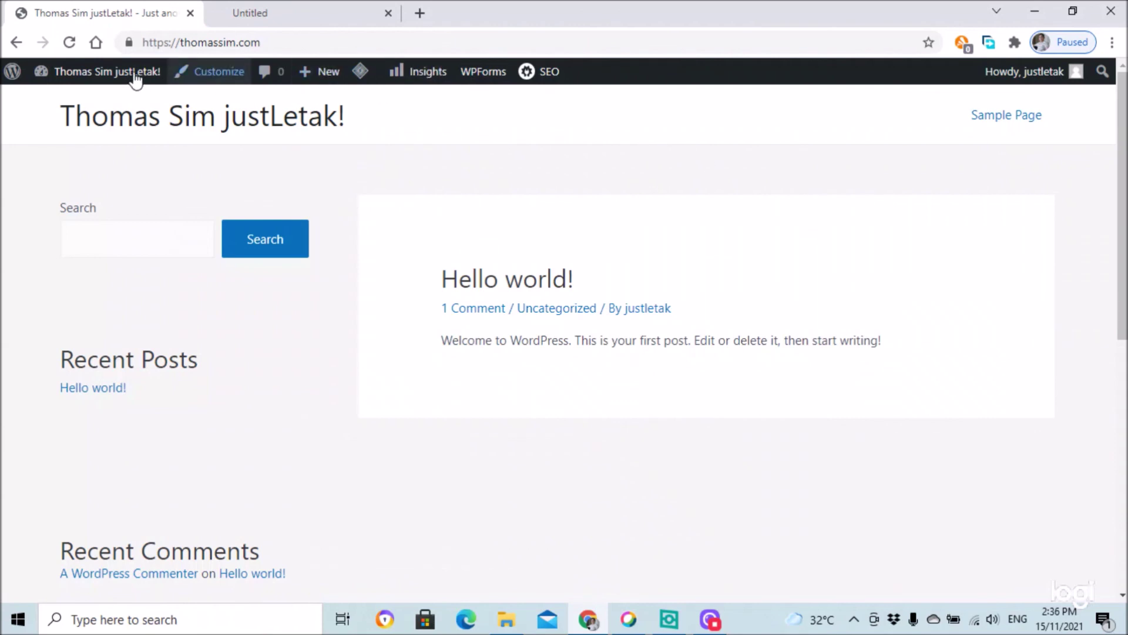
mouse_move(90, 79)
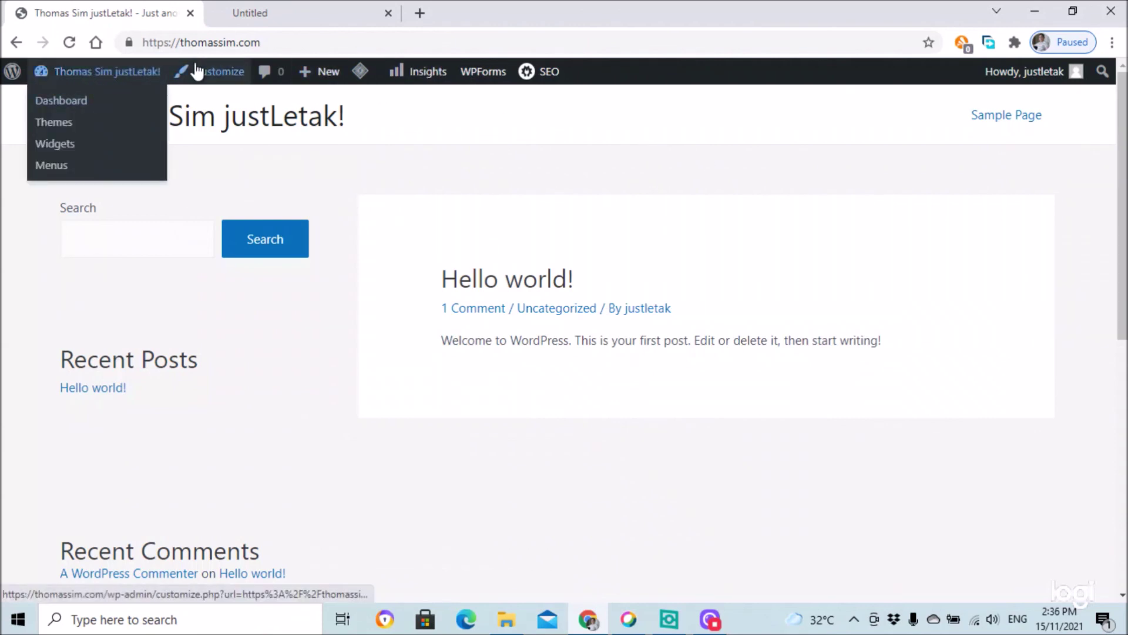
mouse_move(1052, 72)
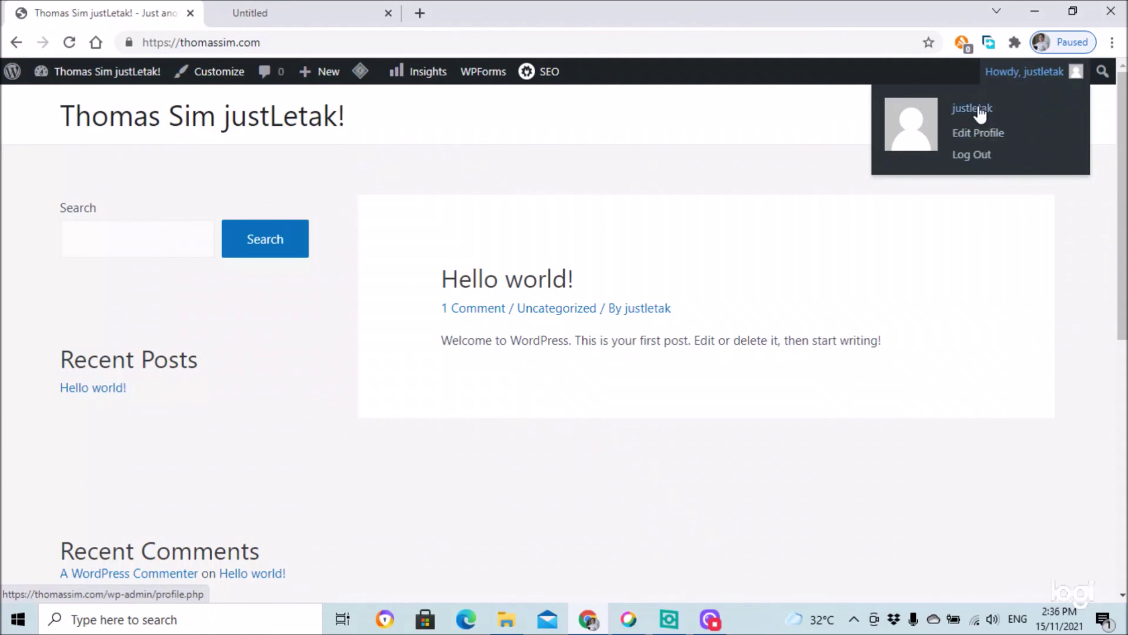
click(970, 158)
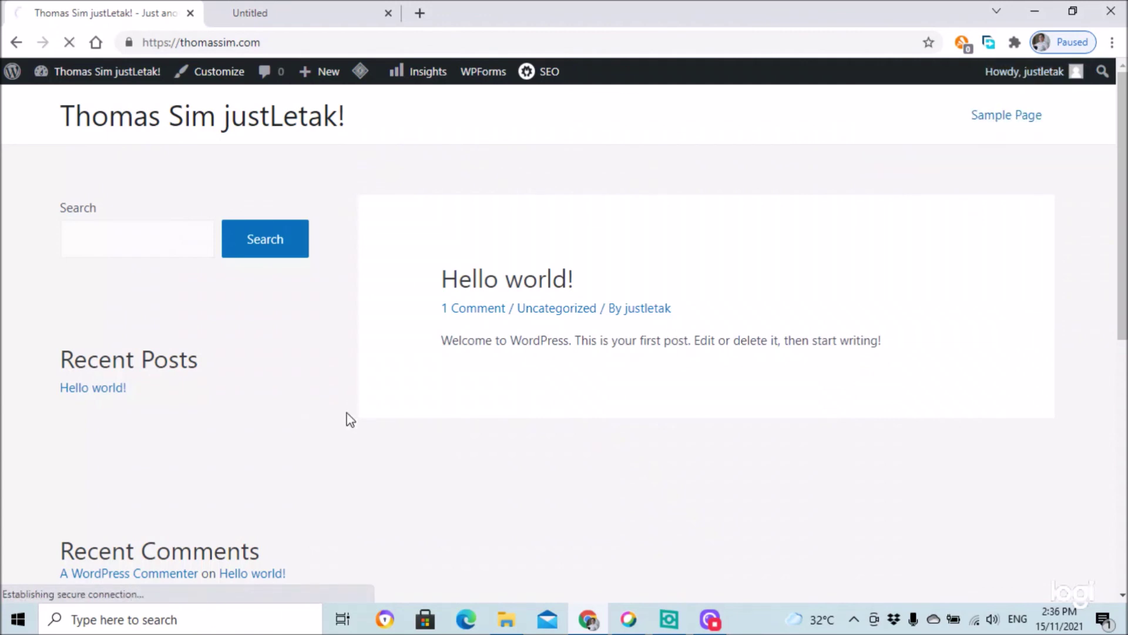